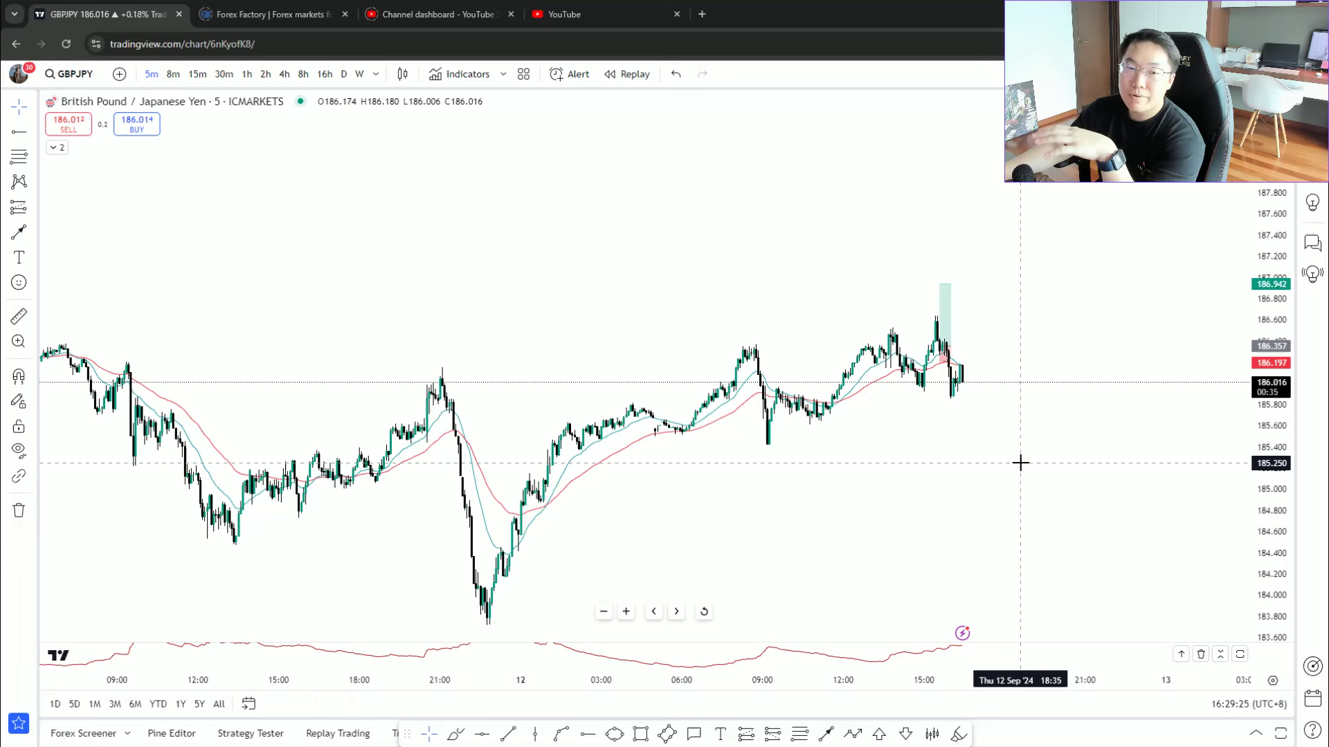
- Add a text note above the candles listing "1. Bigger picture flow/ direction", "2. Price position" and "3. Understand market condition"
drag(1289, 516, 1280, 417)
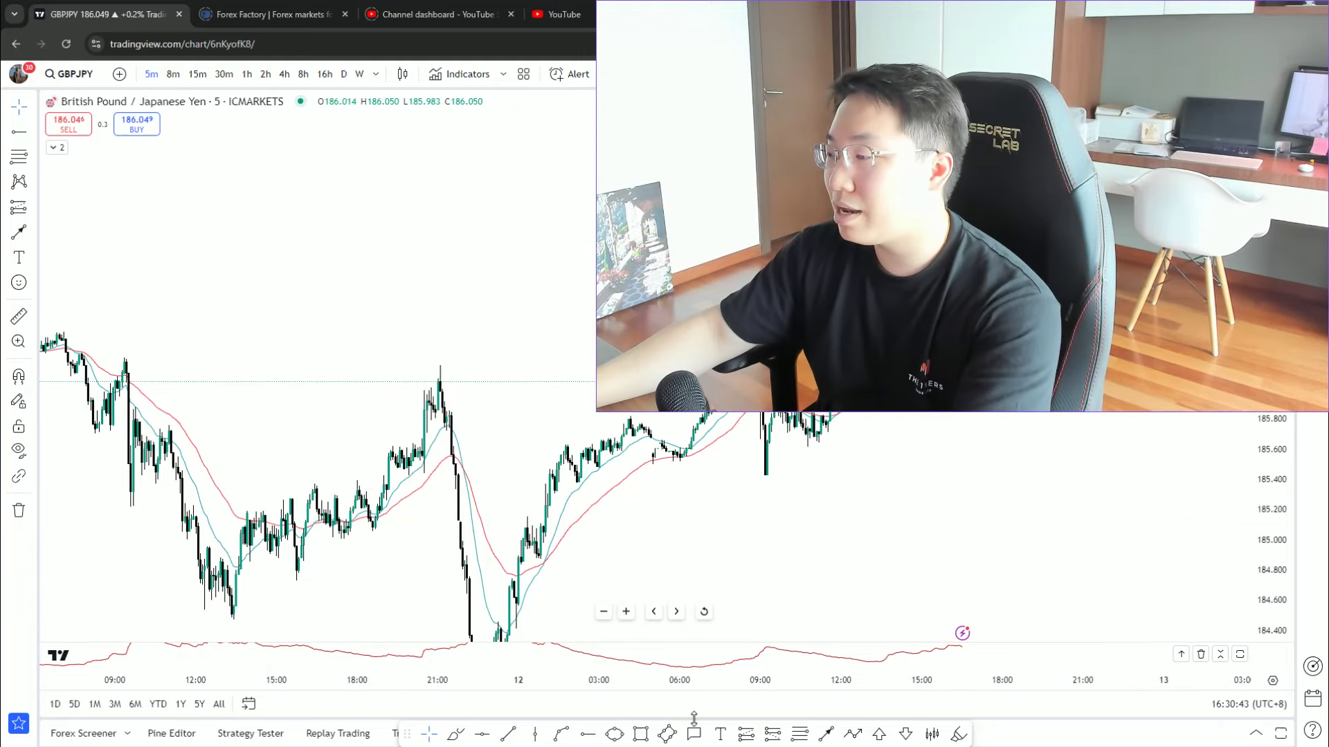
click(720, 734)
click(409, 178)
text(1.)
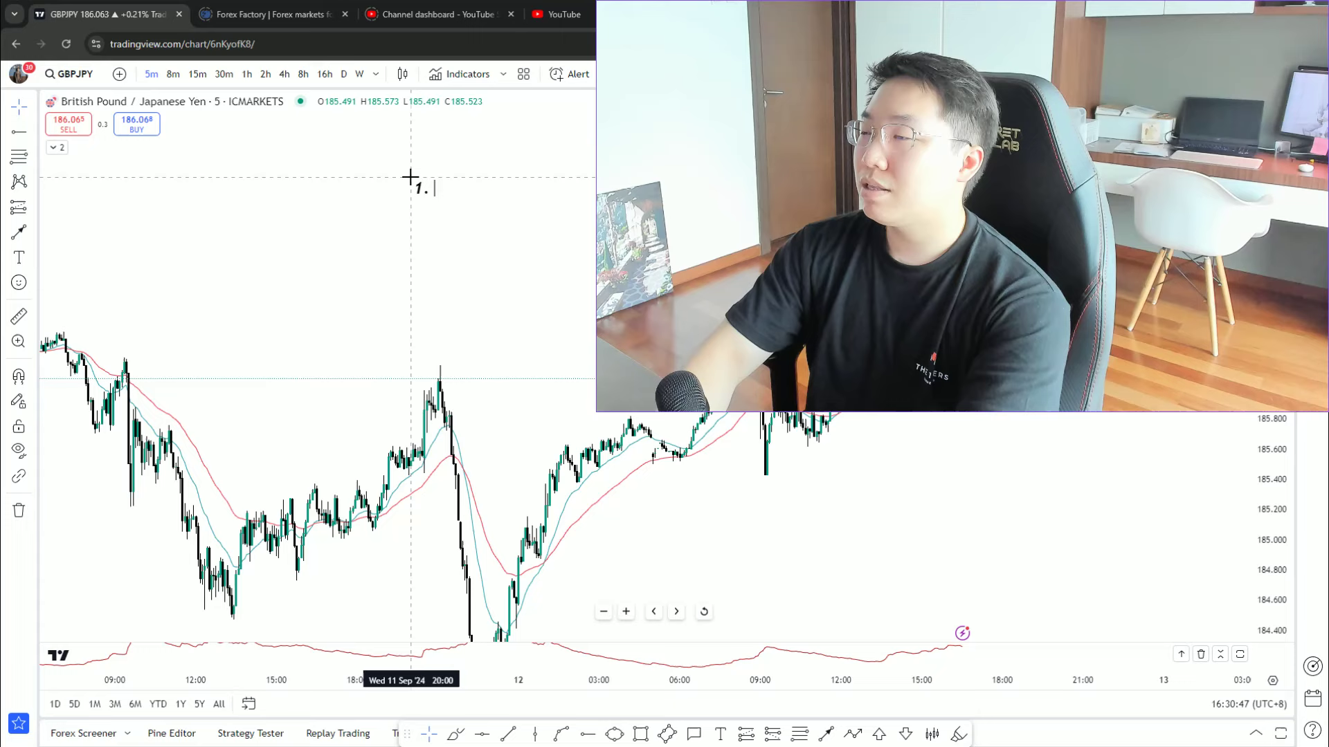
text( Bigger pic)
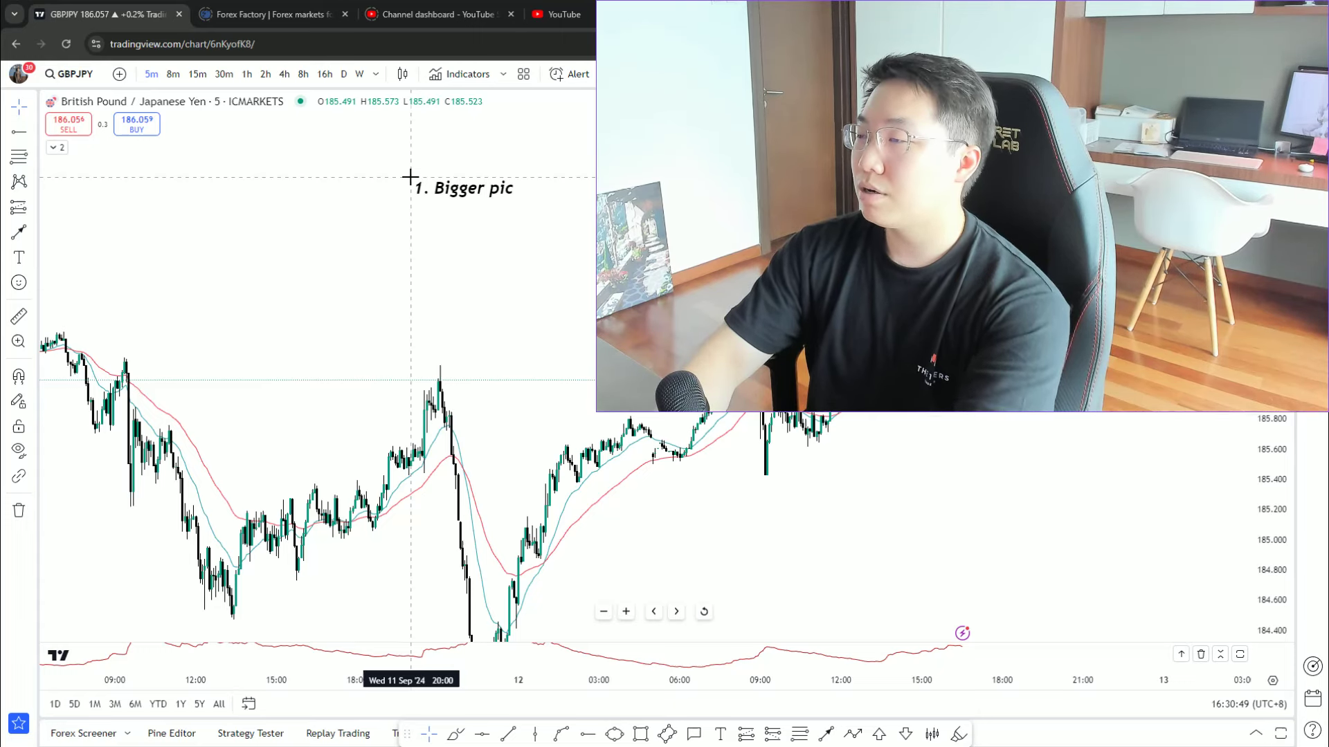
text(ture flow)
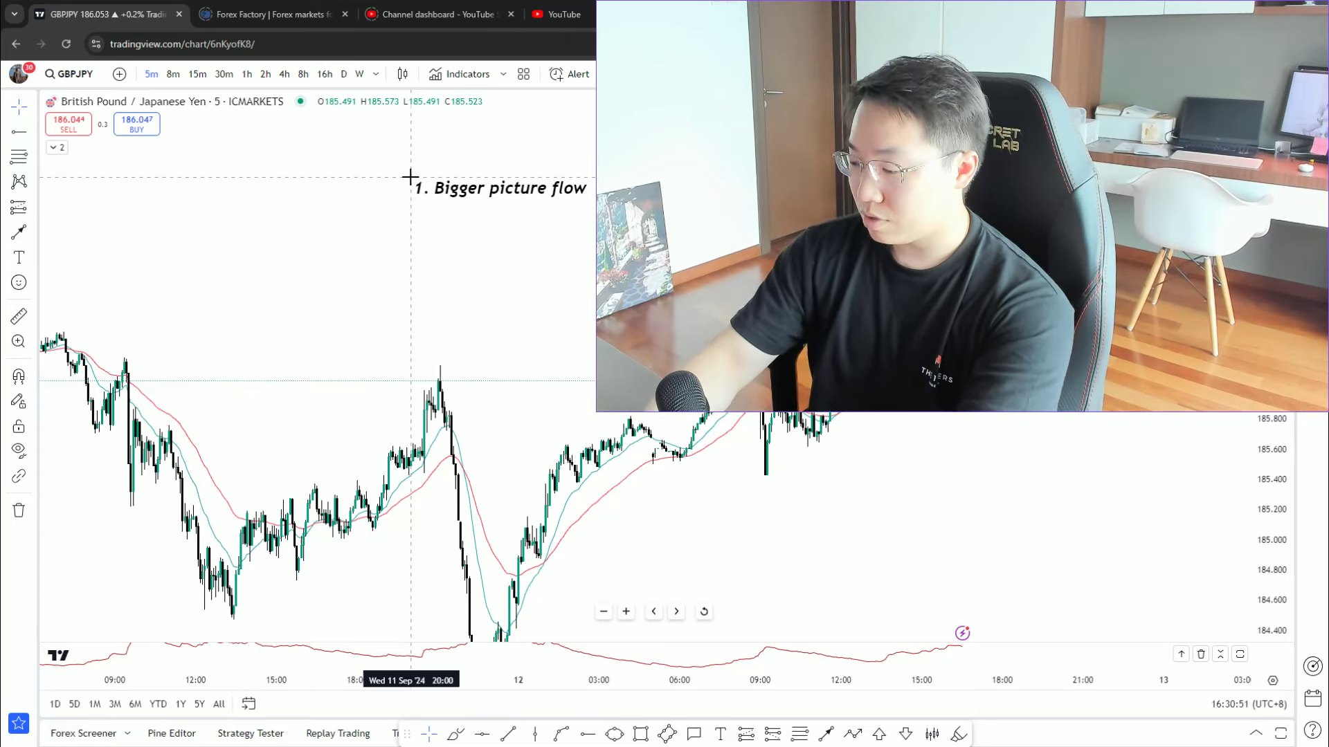
text(/)
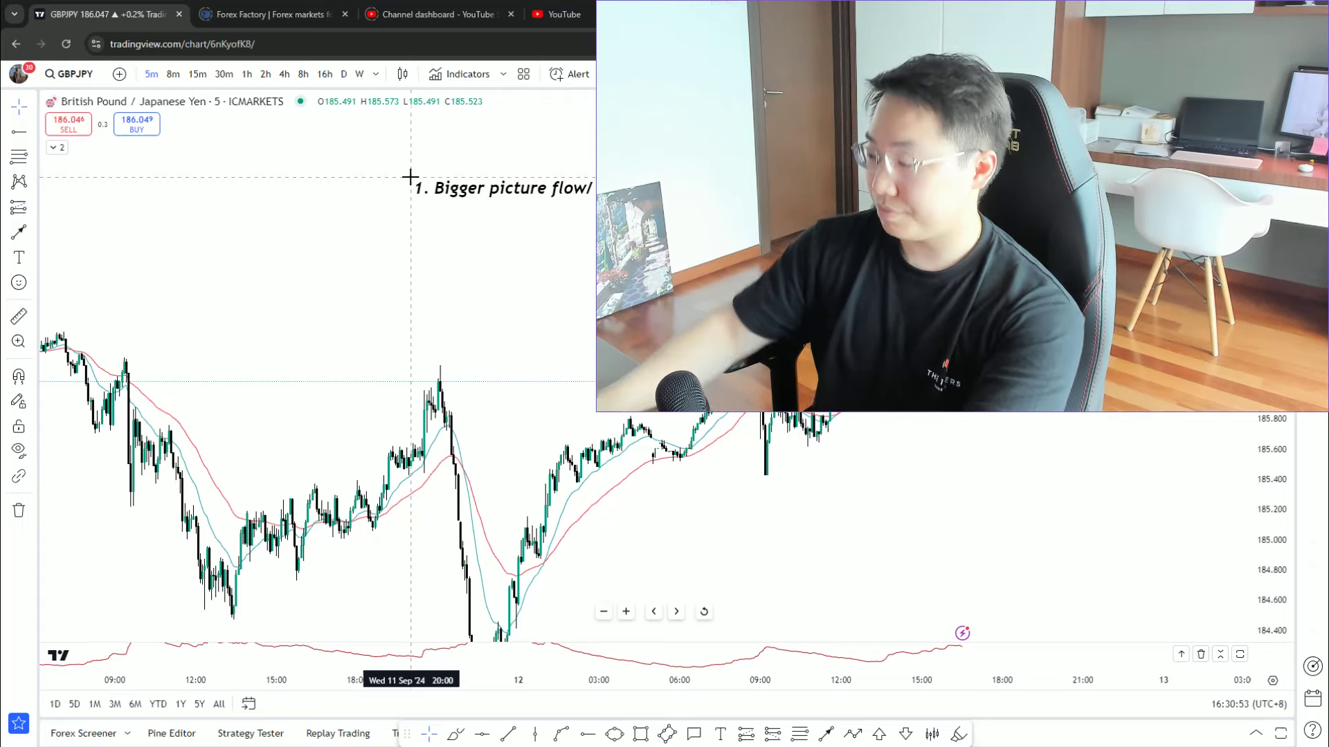
key(Return)
text(2. Price position)
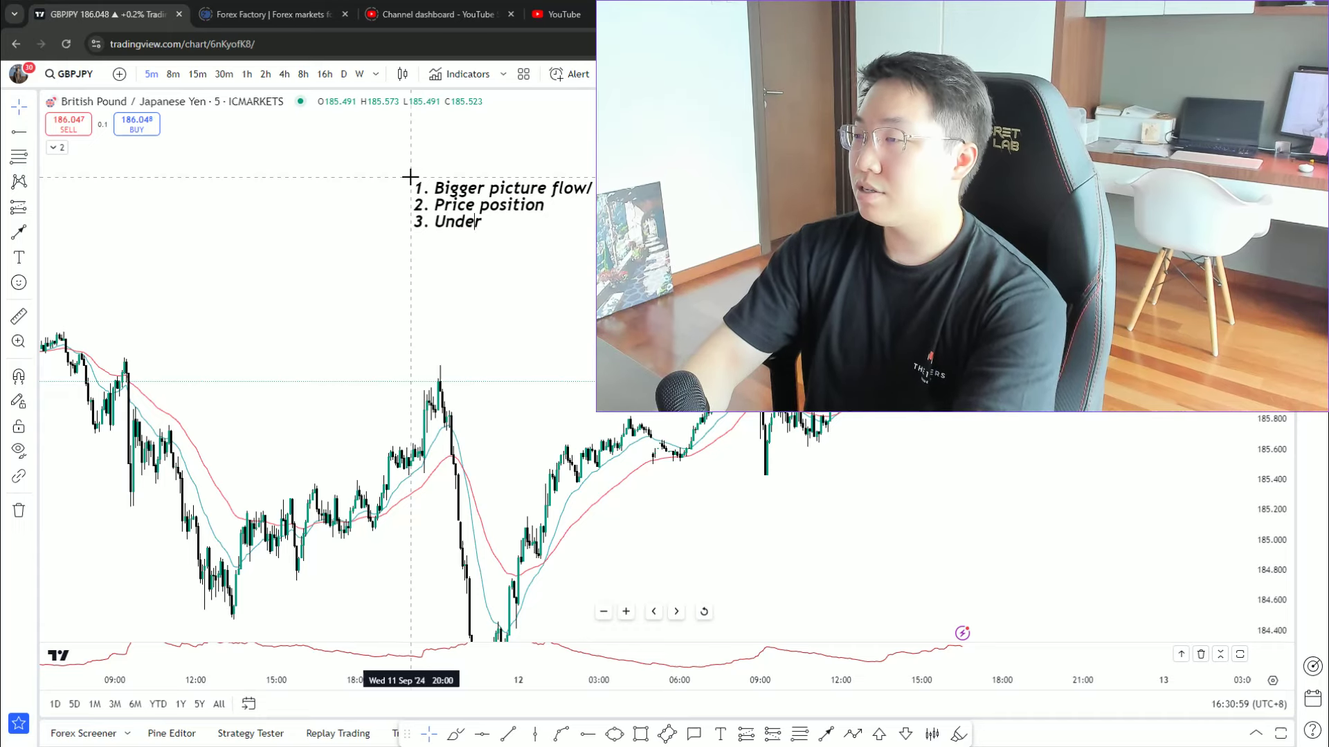
text(c)
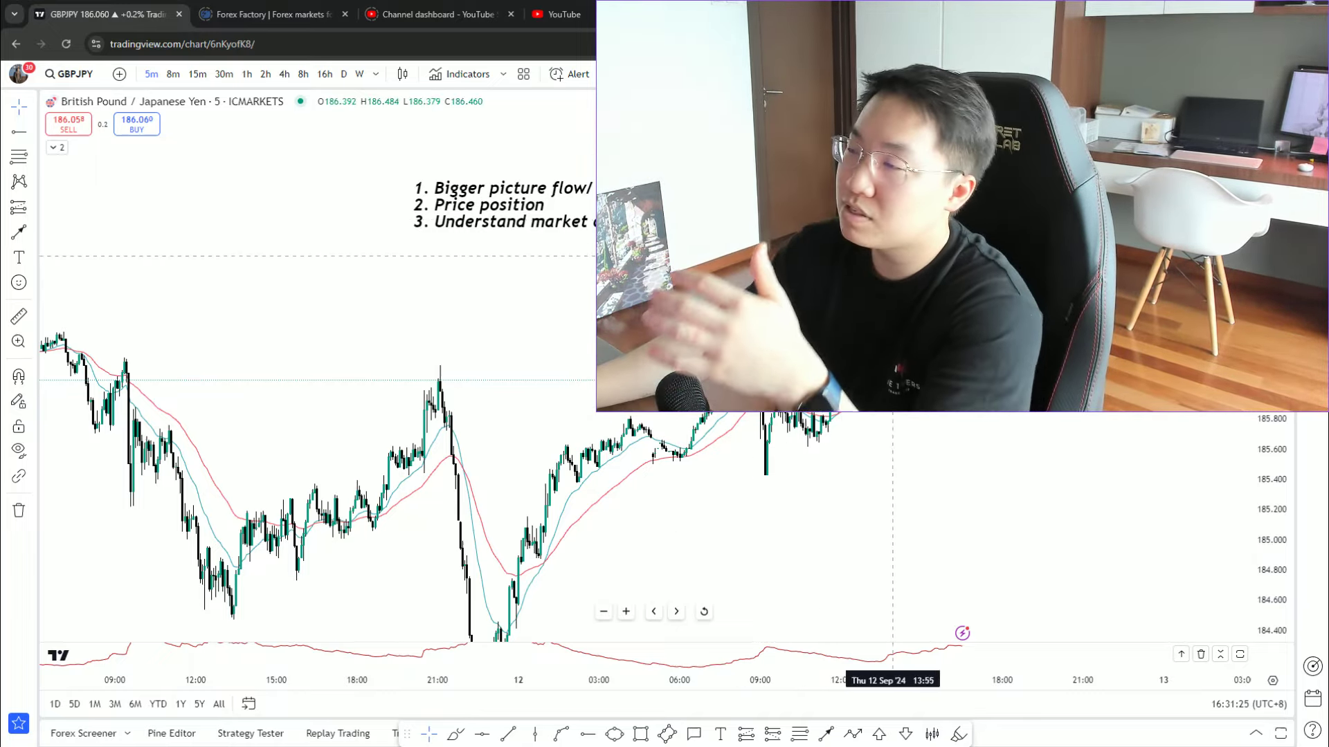
- Switch the GBPJPY chart to the 16-hour timeframe and frame the August to September candles
scroll(879, 277, down, 3)
scroll(964, 302, up, 3)
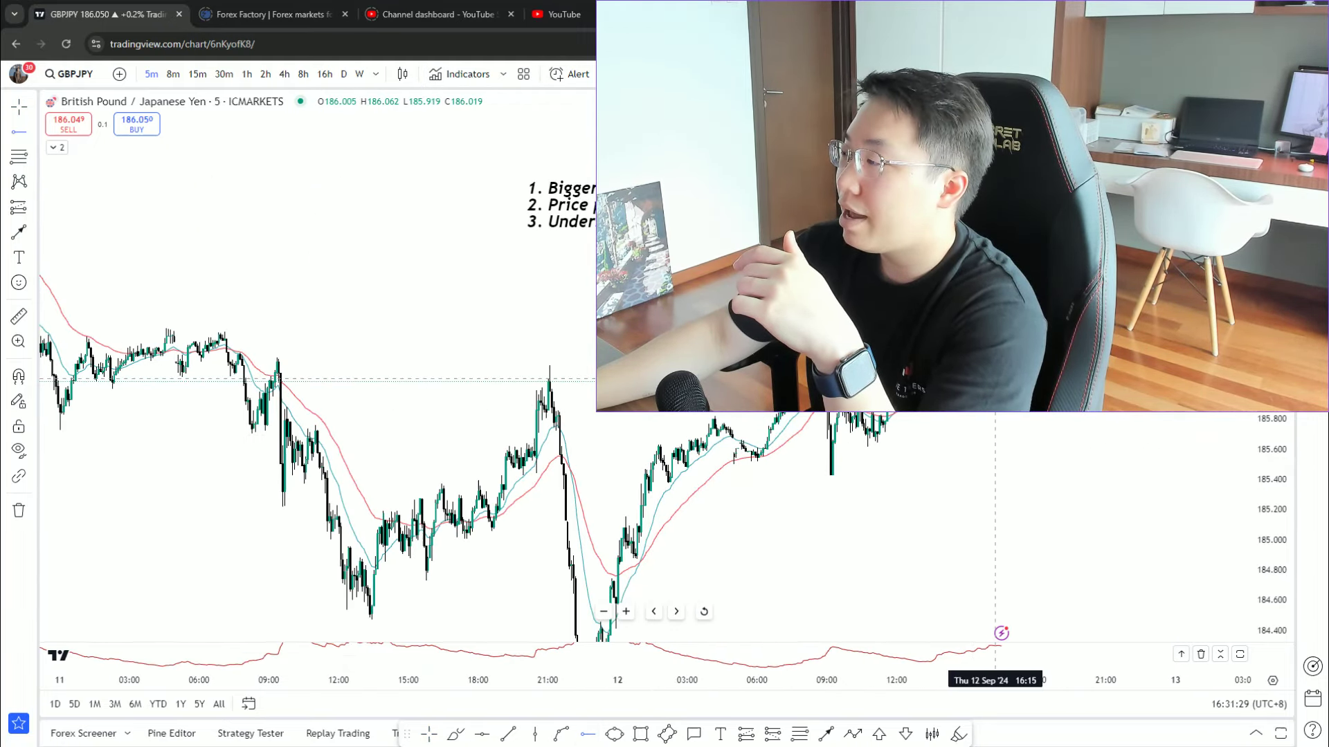
click(333, 76)
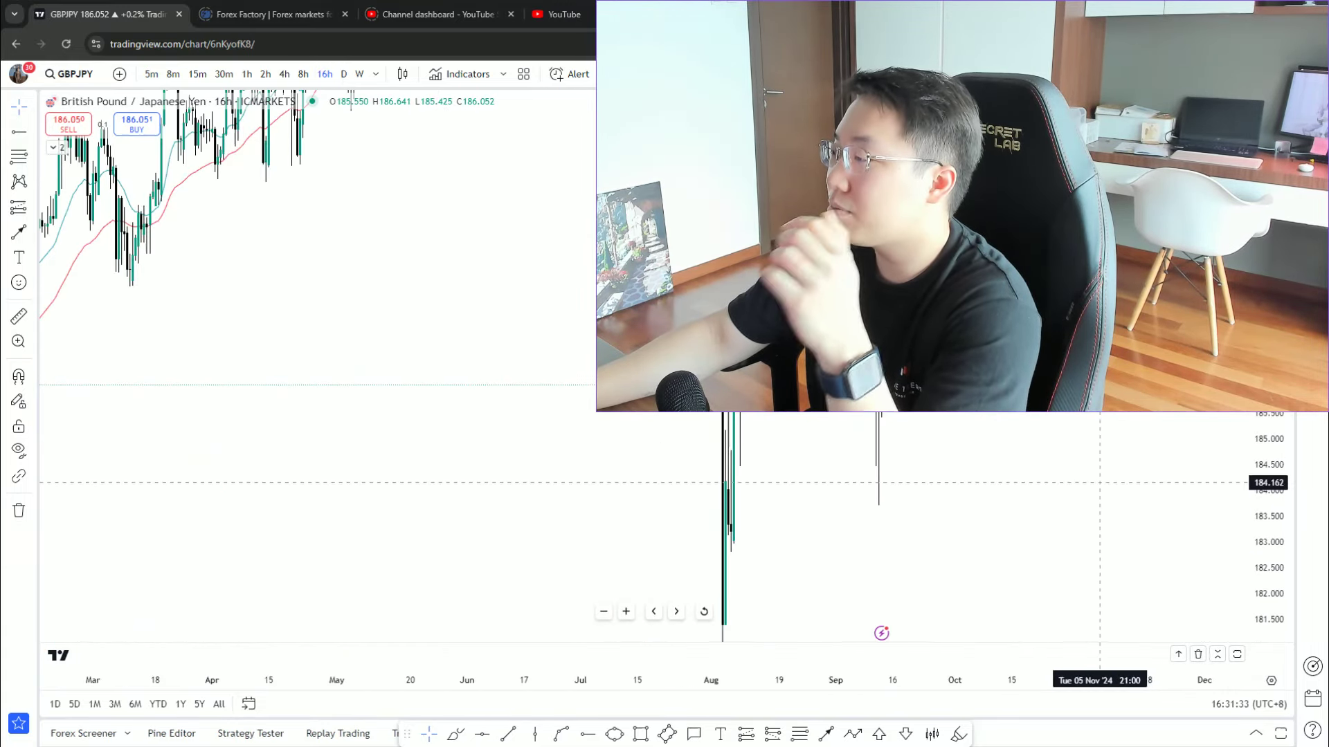
drag(1029, 454, 986, 496)
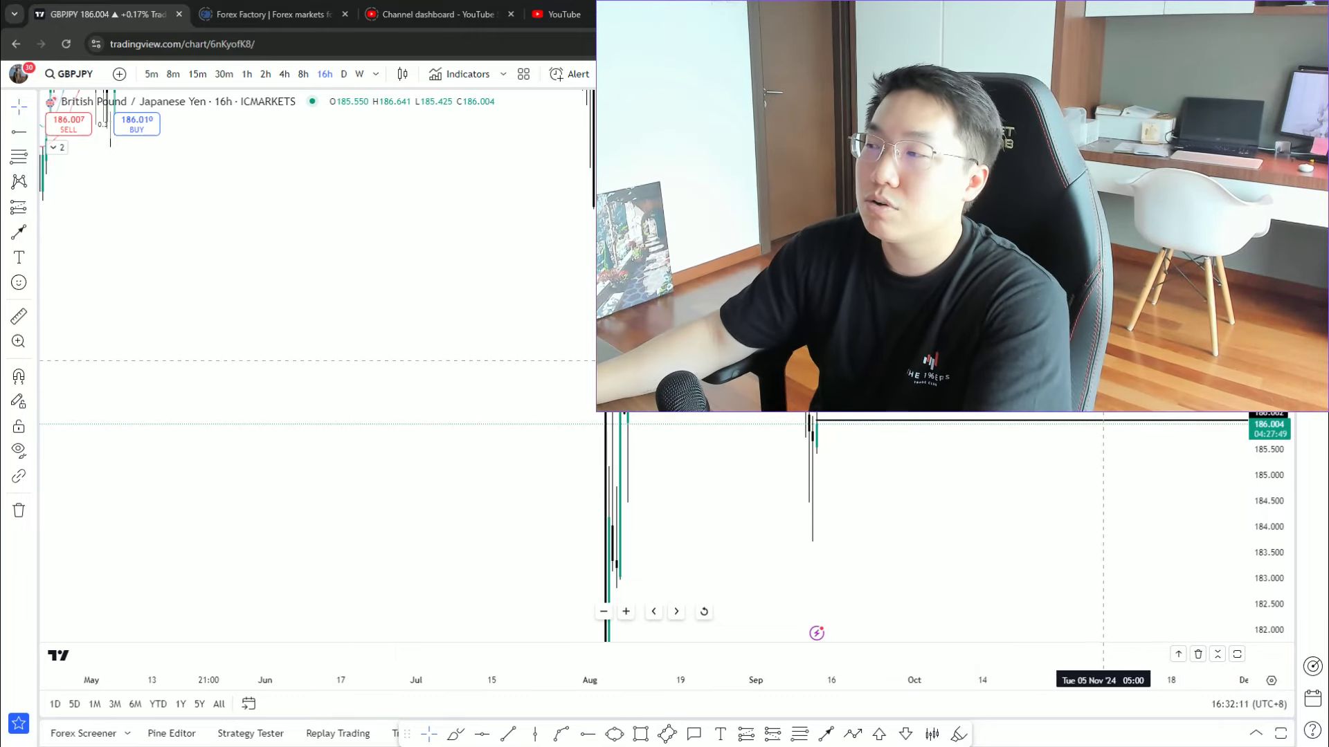
scroll(803, 346, up, 2)
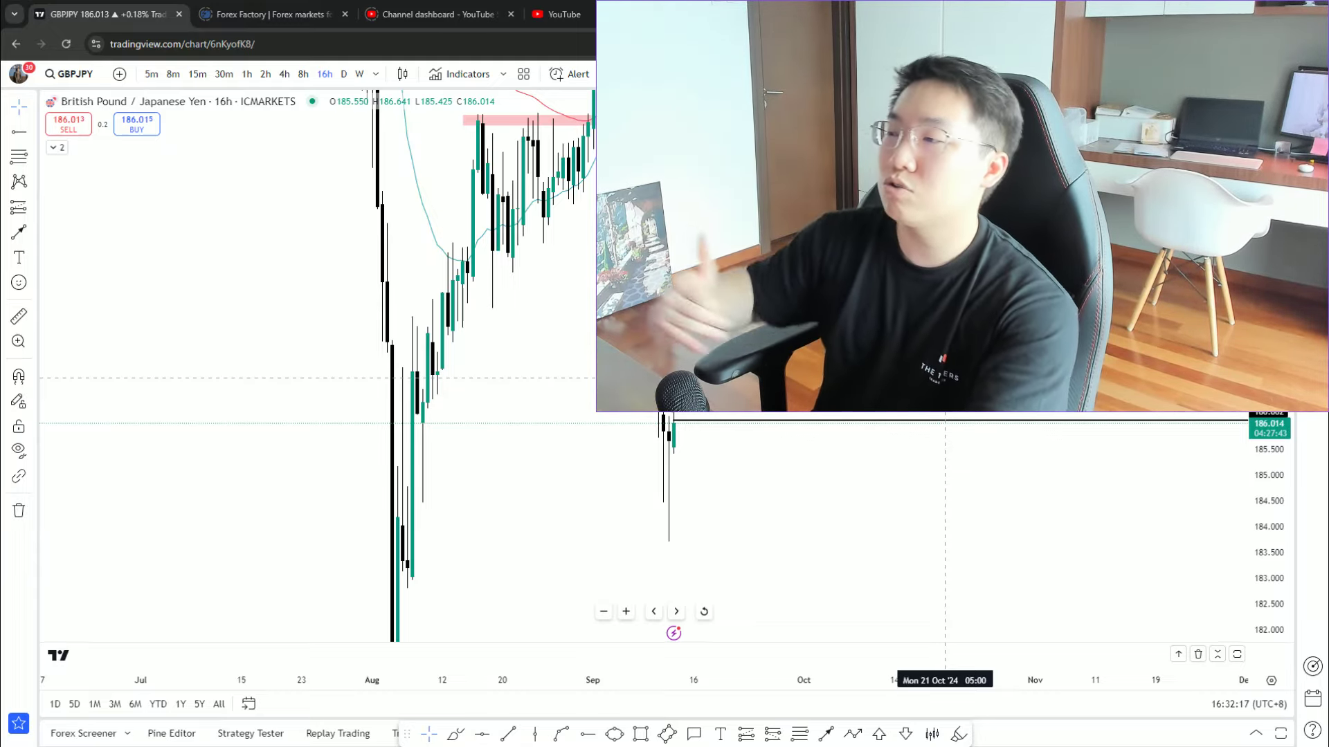
scroll(1199, 271, down, 1)
drag(1268, 259, 1149, 580)
drag(849, 481, 879, 498)
drag(1292, 515, 1288, 239)
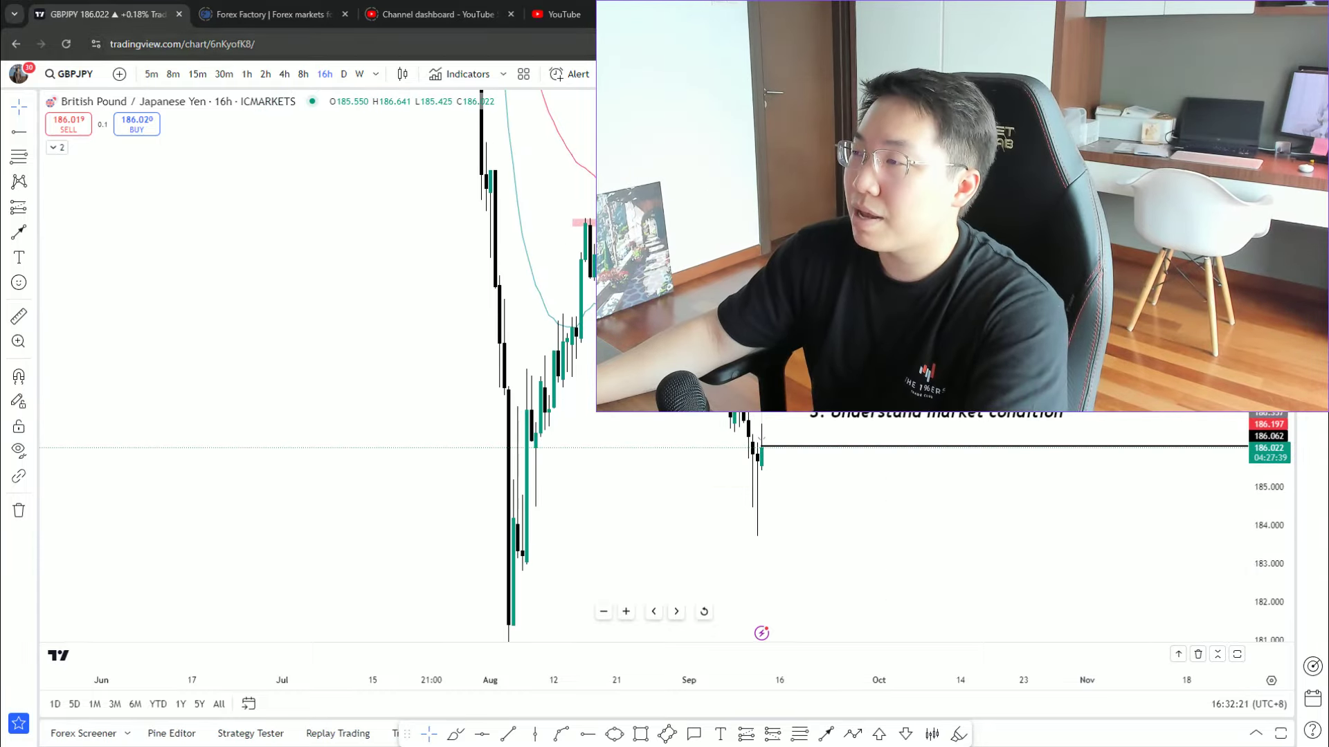
- Start bar replay on the 16-hour chart from Tue 3 Sep '24
click(628, 74)
click(702, 246)
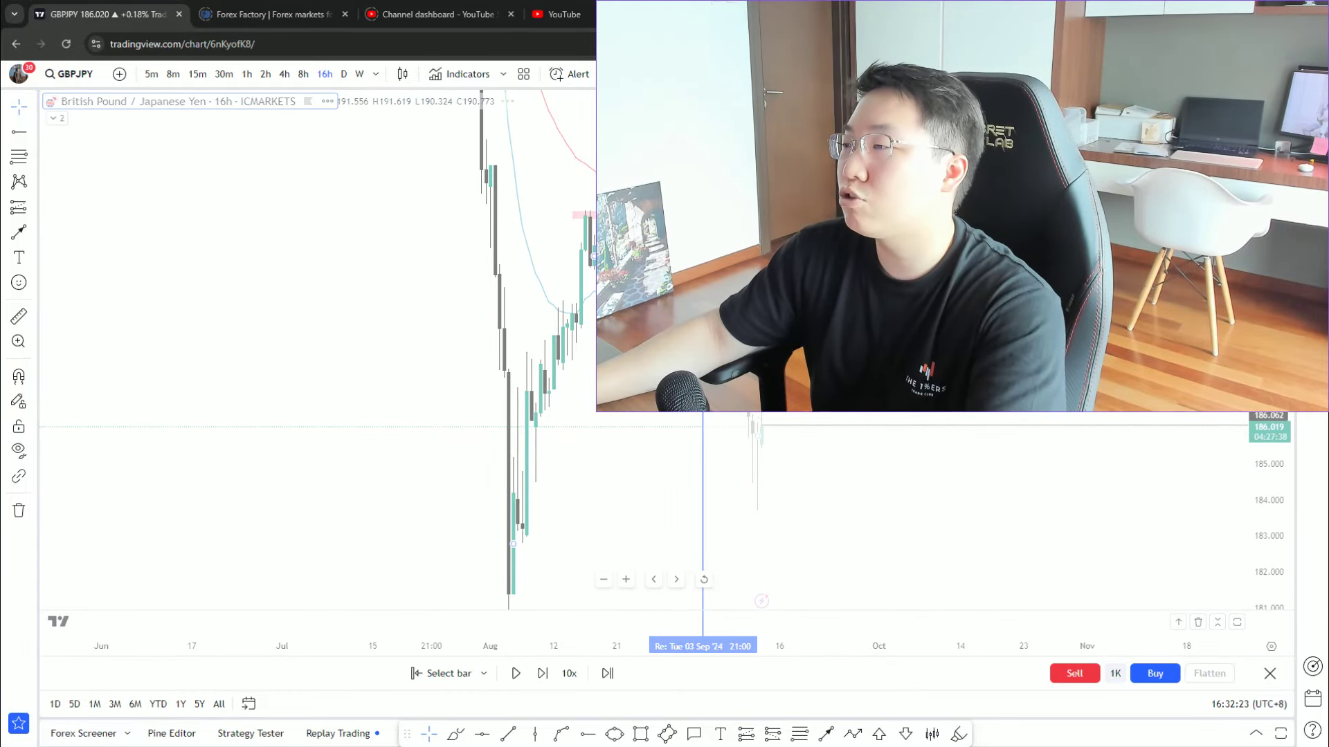
drag(450, 268, 933, 272)
click(1099, 507)
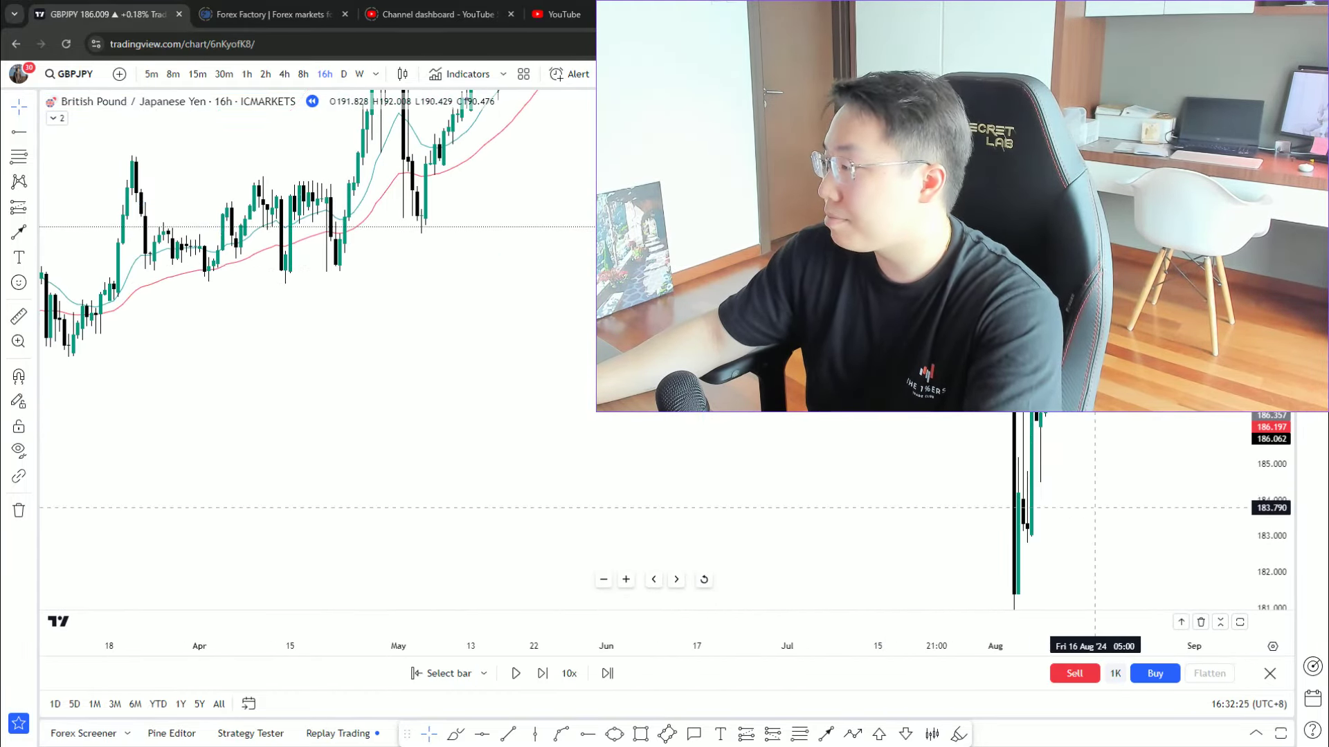
- Examine the July to August decline and recovery against the two moving averages on the 16-hour replay chart
drag(1106, 455, 798, 475)
scroll(797, 474, up, 3)
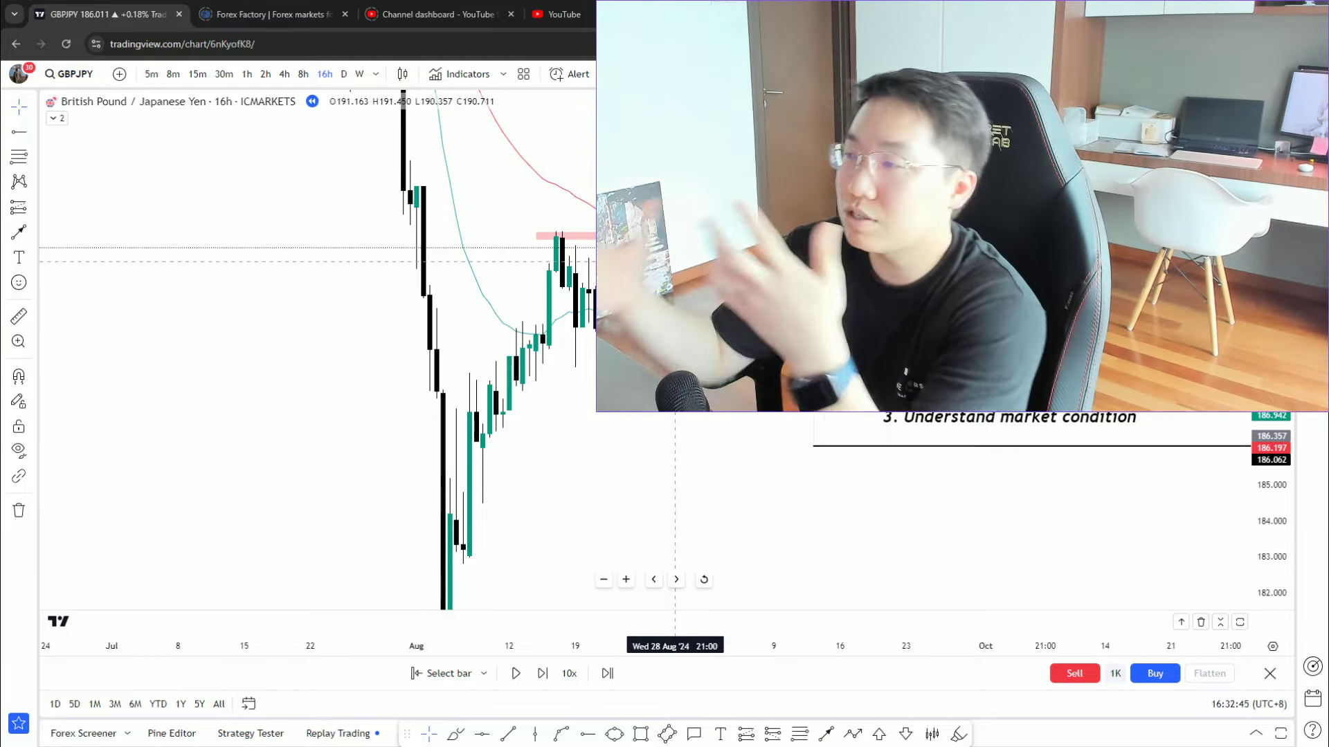
drag(1272, 207, 1272, 499)
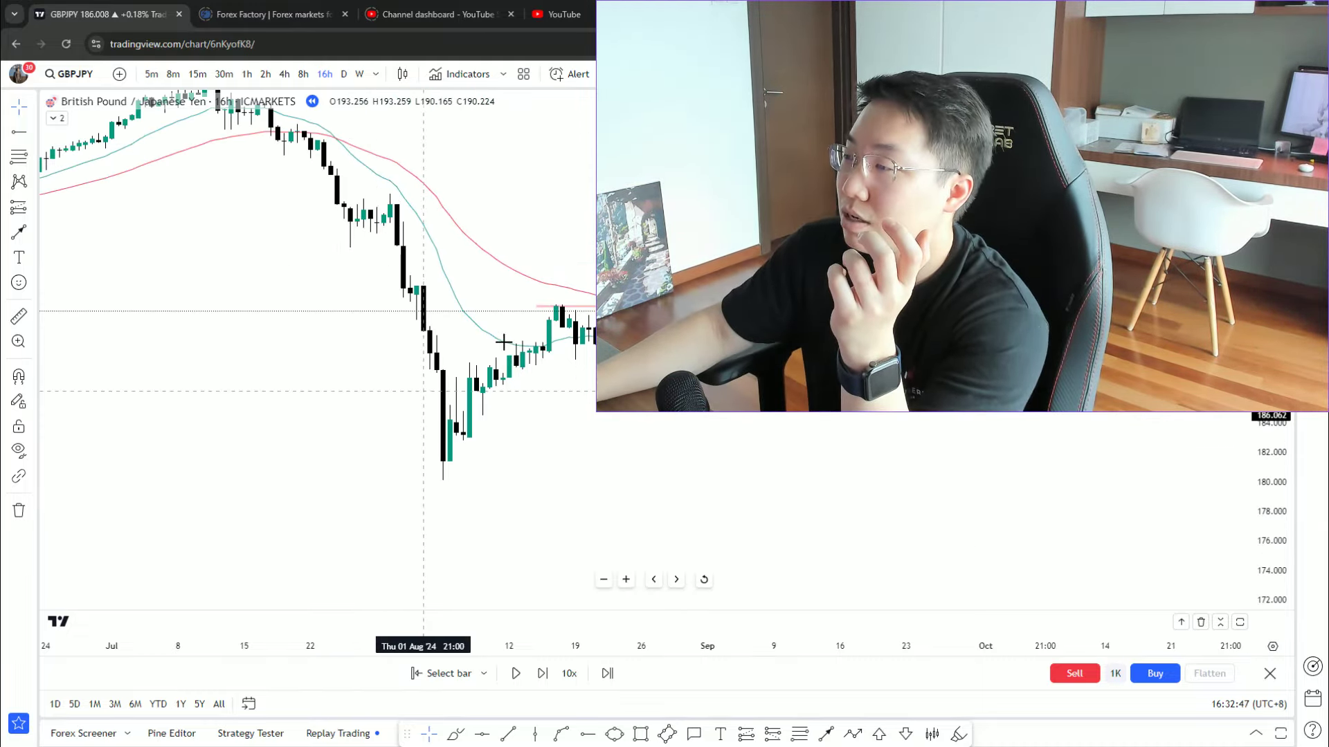
drag(1272, 567, 1272, 349)
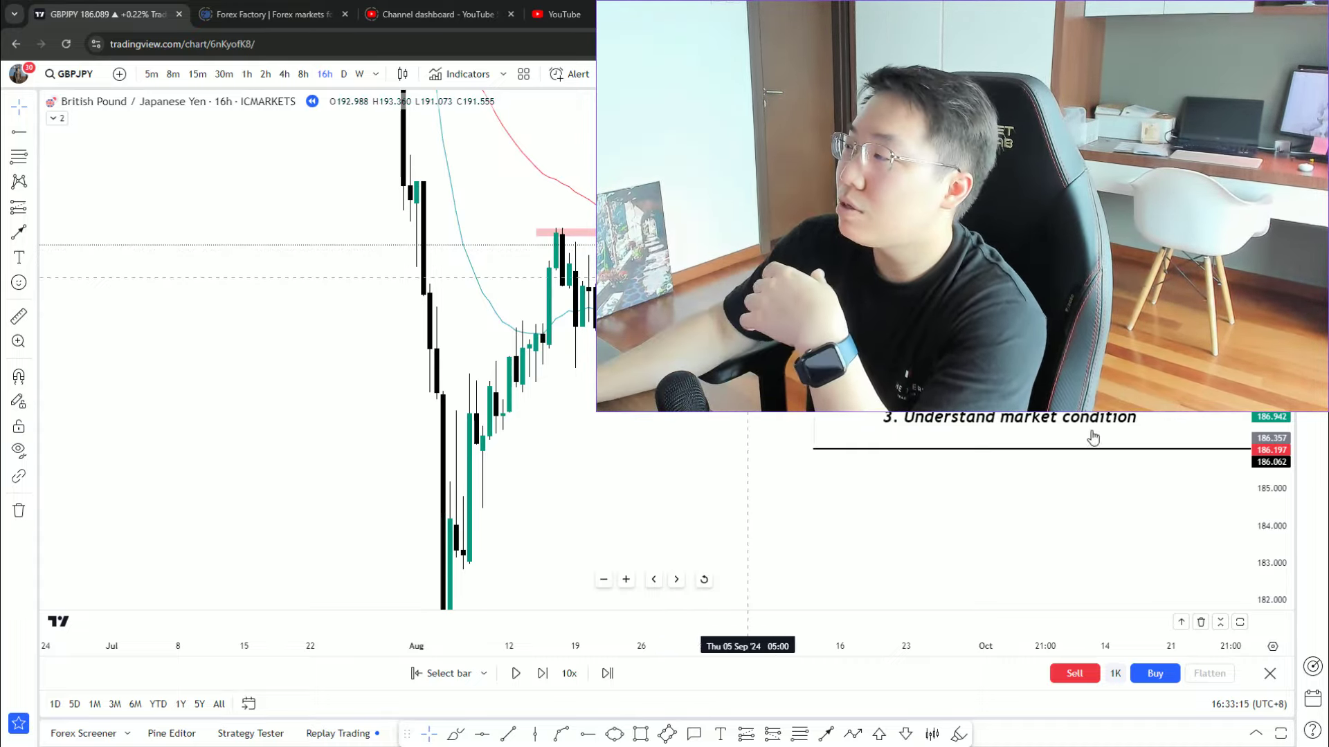
drag(1272, 270, 1272, 596)
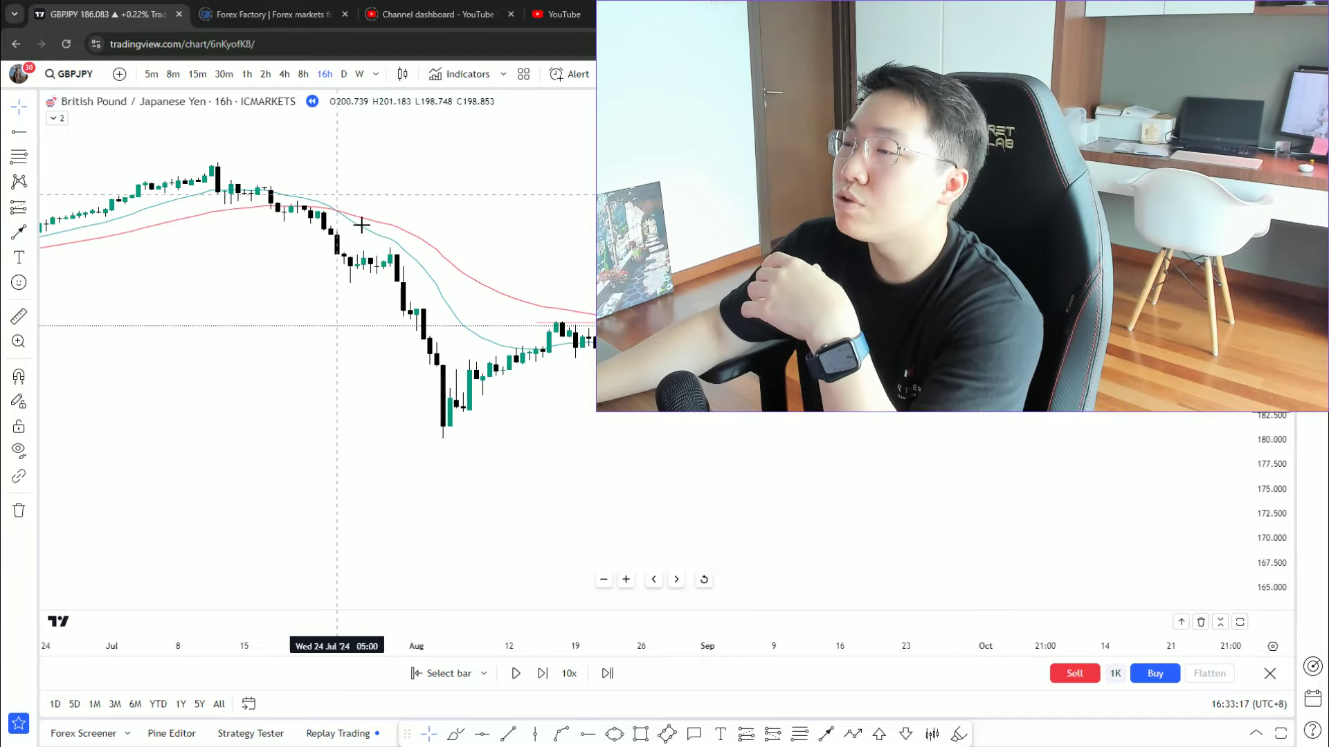
drag(851, 531, 972, 552)
drag(1270, 541, 1269, 392)
drag(944, 499, 816, 522)
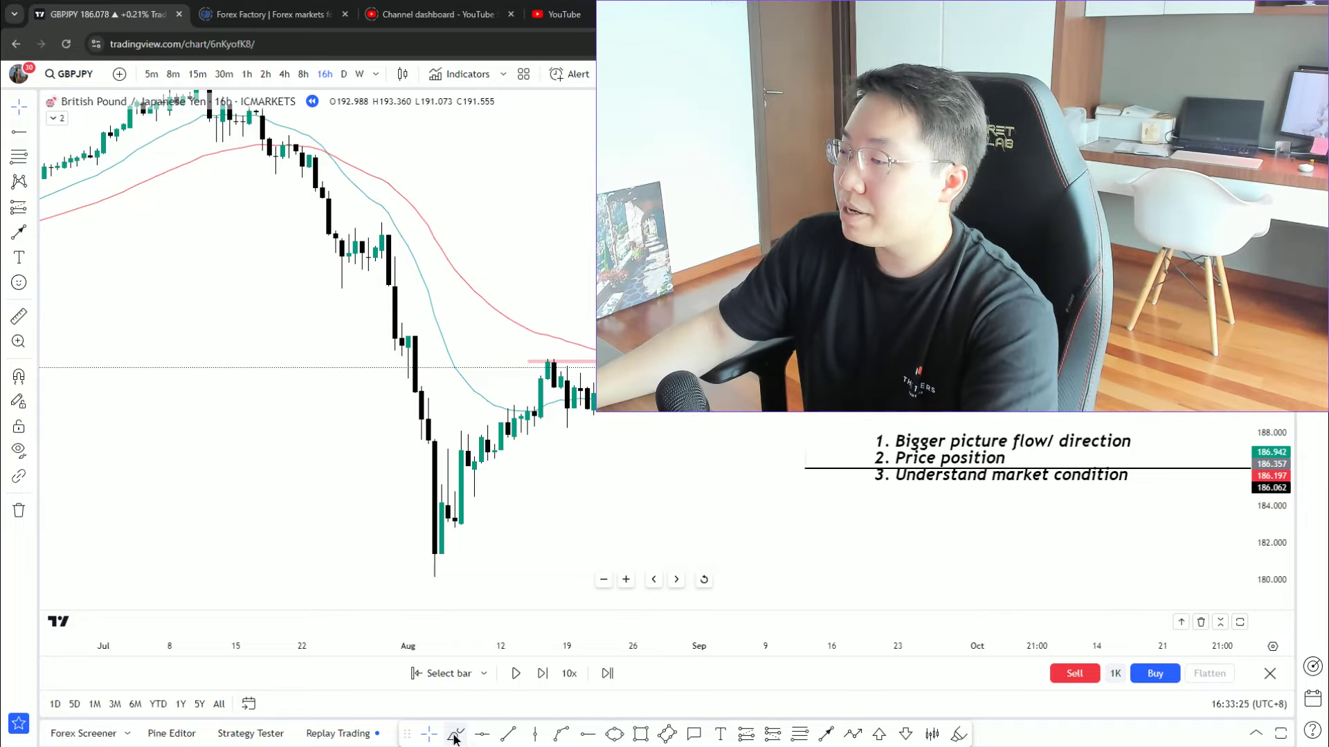
drag(852, 333, 774, 339)
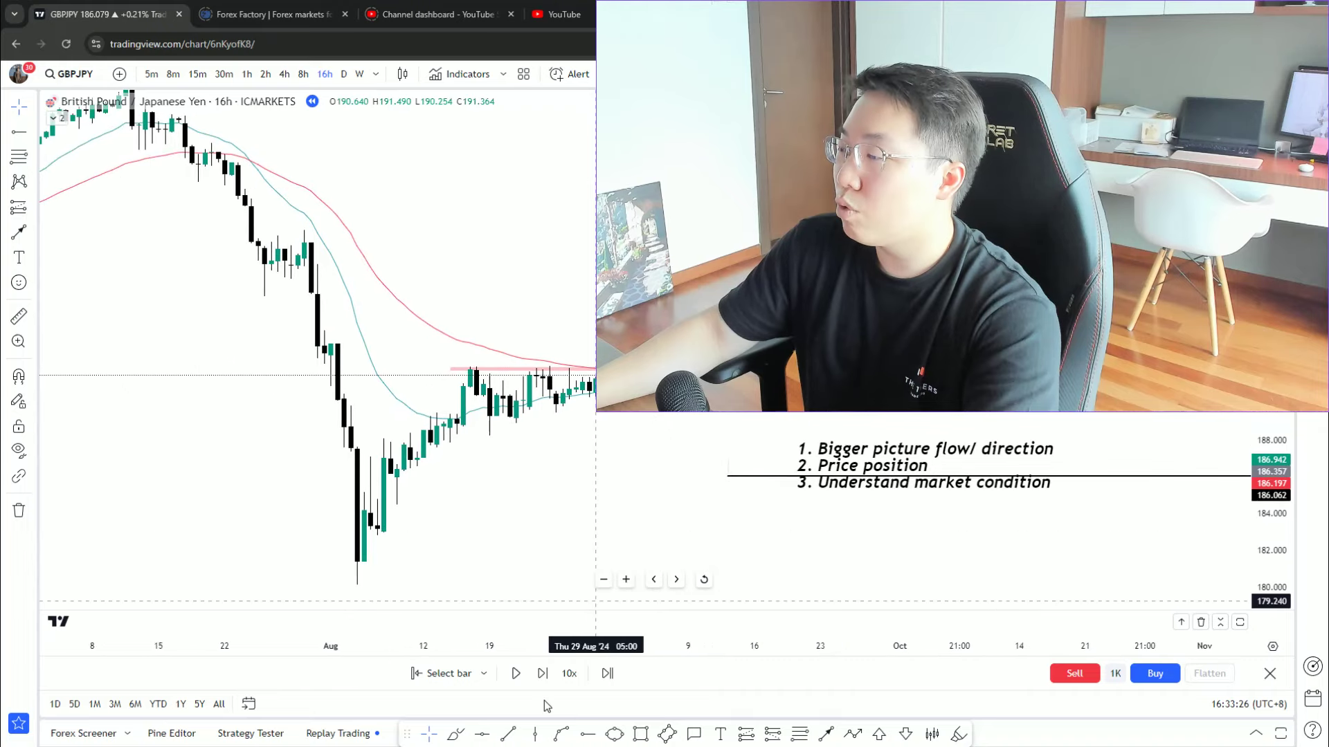
- Brush a large loop near September, a downward arrow beside the decline, and a circle around the mid-August lows
click(456, 735)
mouse_move(778, 176)
mouse_down()
mouse_move(667, 156)
mouse_move(609, 262)
mouse_move(795, 225)
mouse_up()
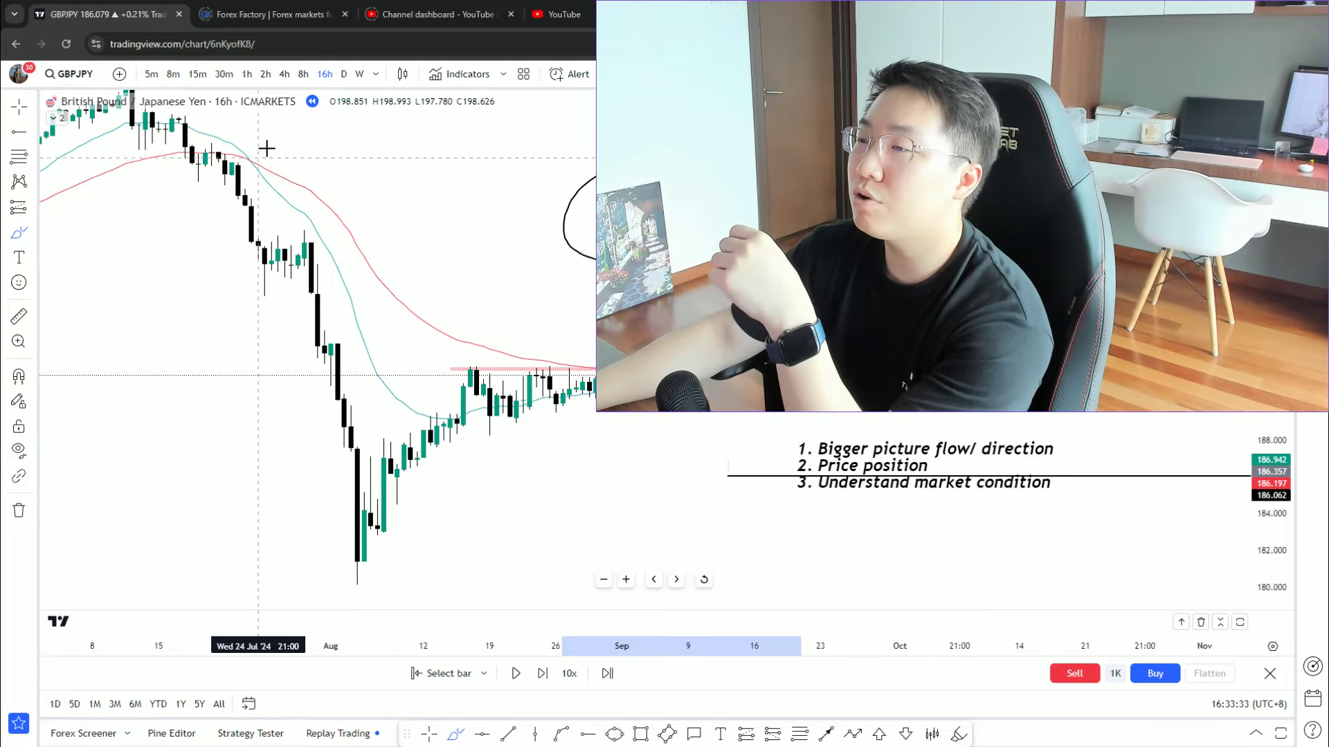
mouse_move(281, 114)
mouse_down()
mouse_move(391, 201)
mouse_move(457, 288)
mouse_move(496, 217)
mouse_up()
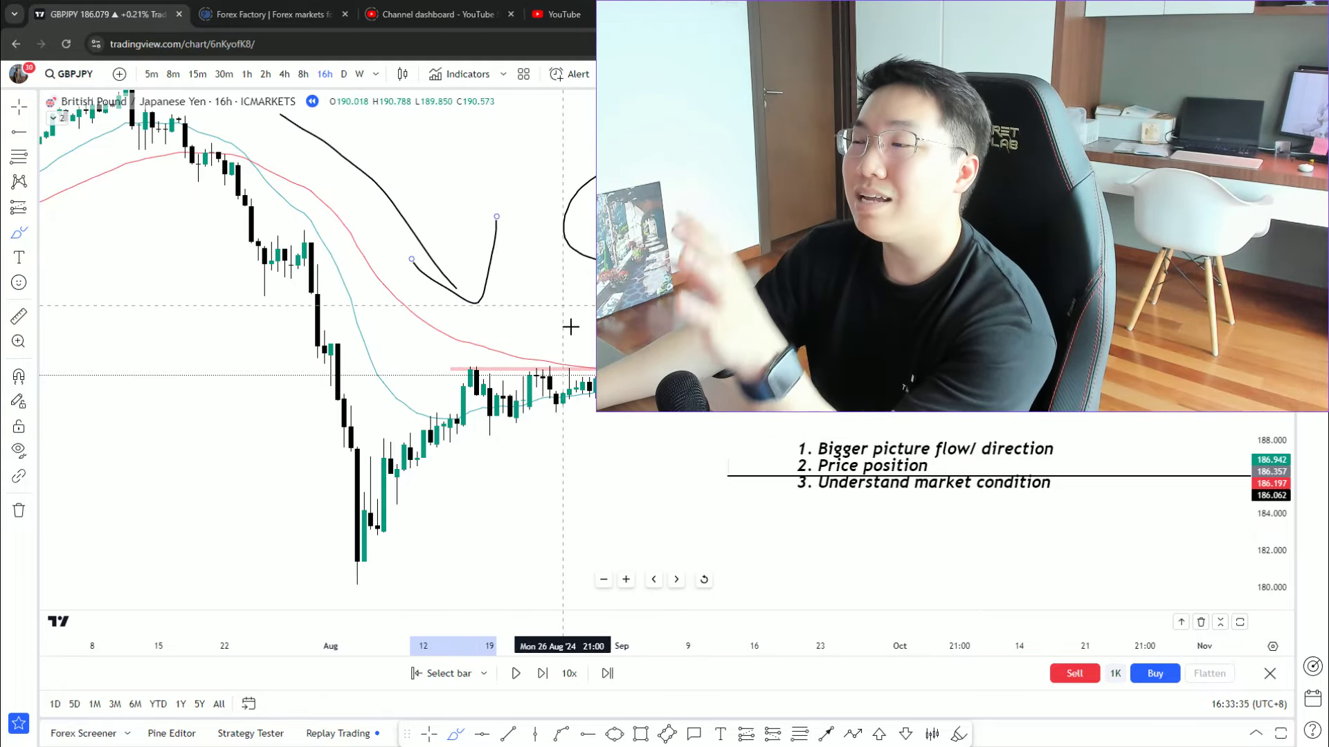
drag(521, 414, 529, 417)
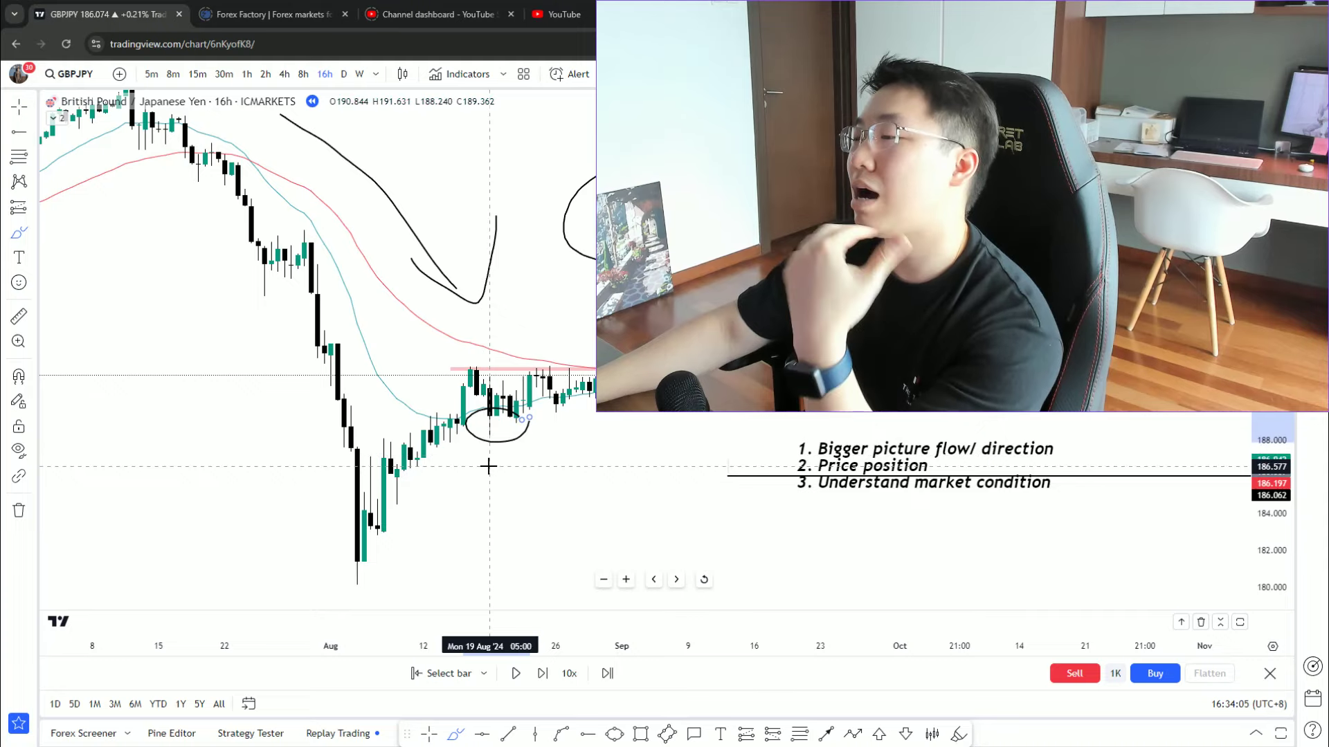
- Circle the late-July consolidation with the brush and outline a horizontal zone extending from the late-April high
scroll(468, 451, down, 3)
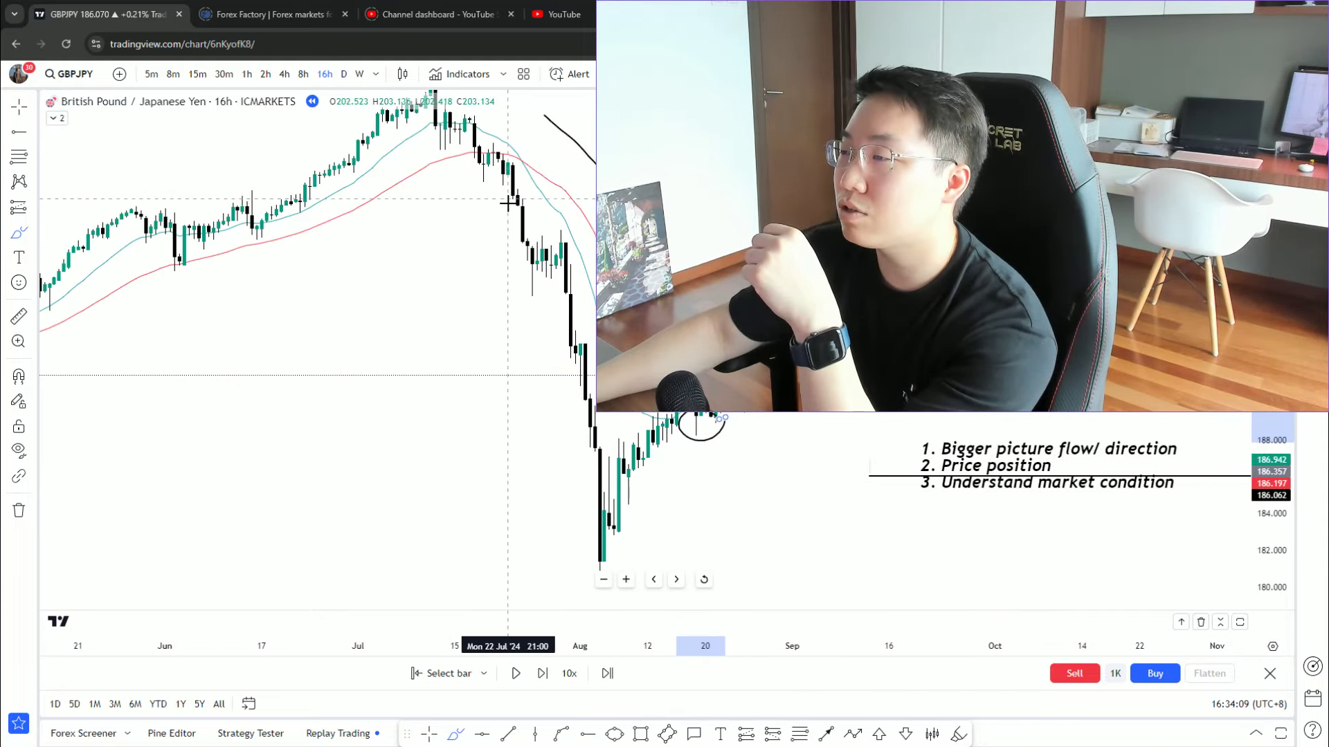
drag(573, 239, 534, 247)
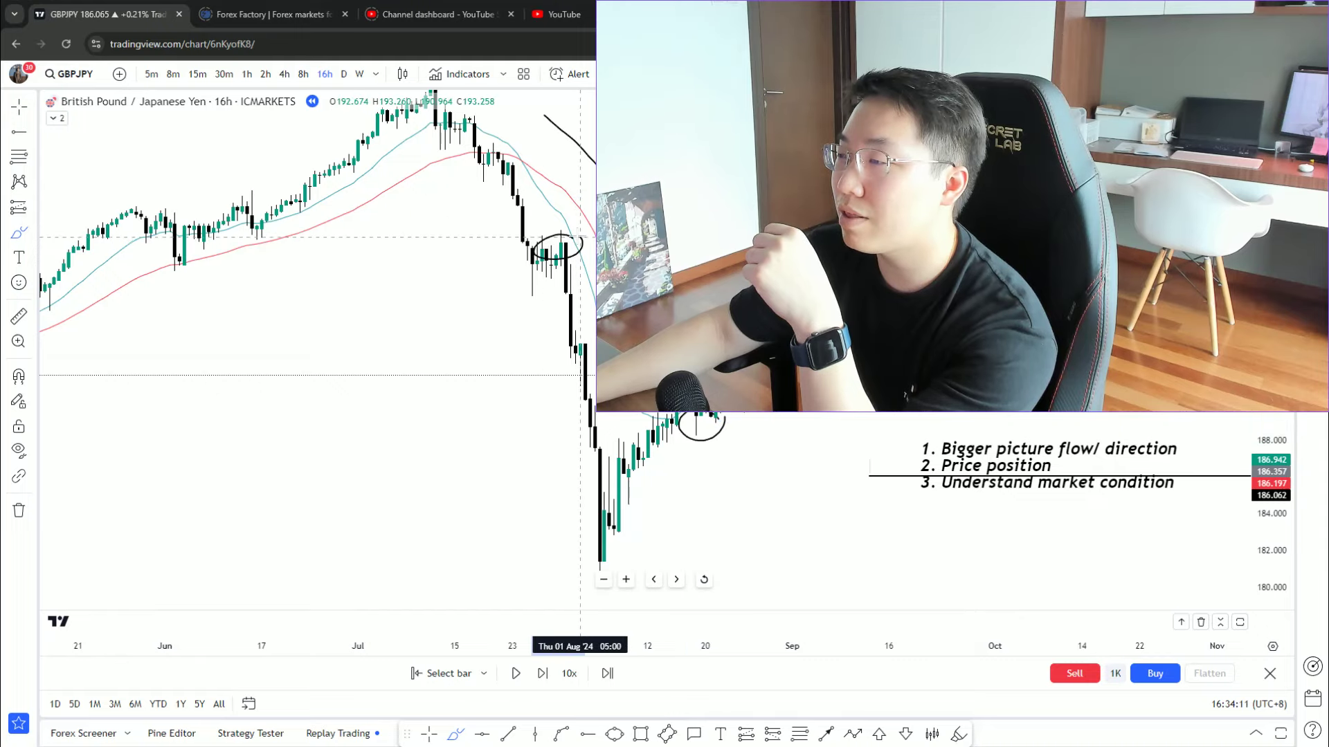
scroll(546, 213, down, 3)
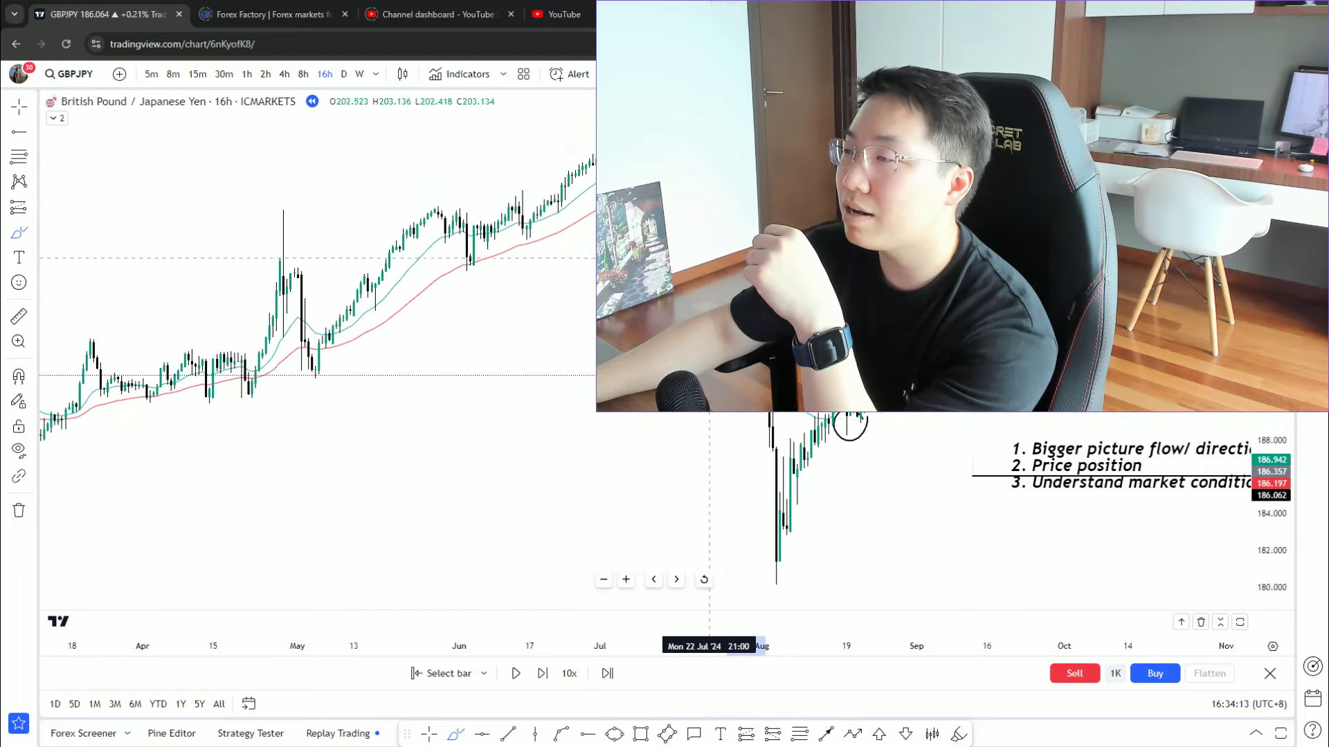
mouse_move(267, 247)
mouse_down()
mouse_move(782, 251)
mouse_move(318, 260)
mouse_move(262, 248)
mouse_up()
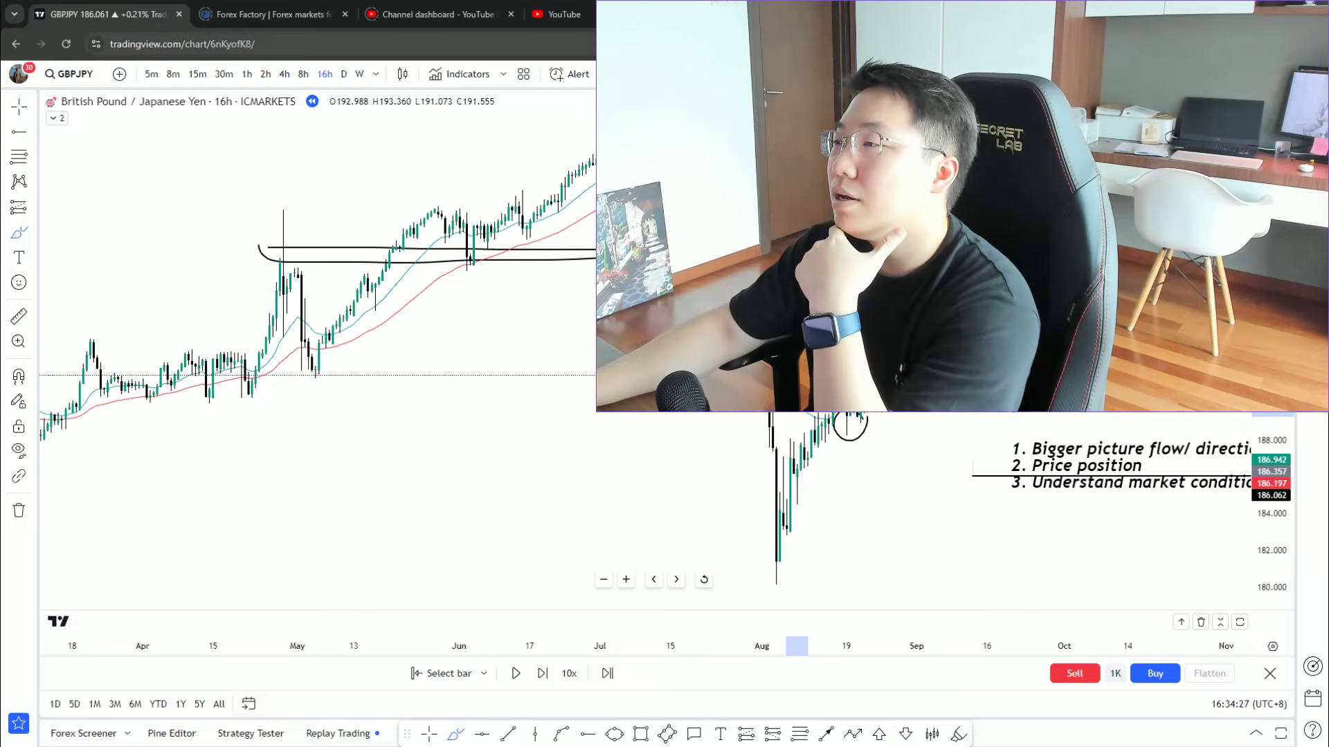
- Undo all the brush annotations and return to the crosshair cursor
key(ctrl+z)
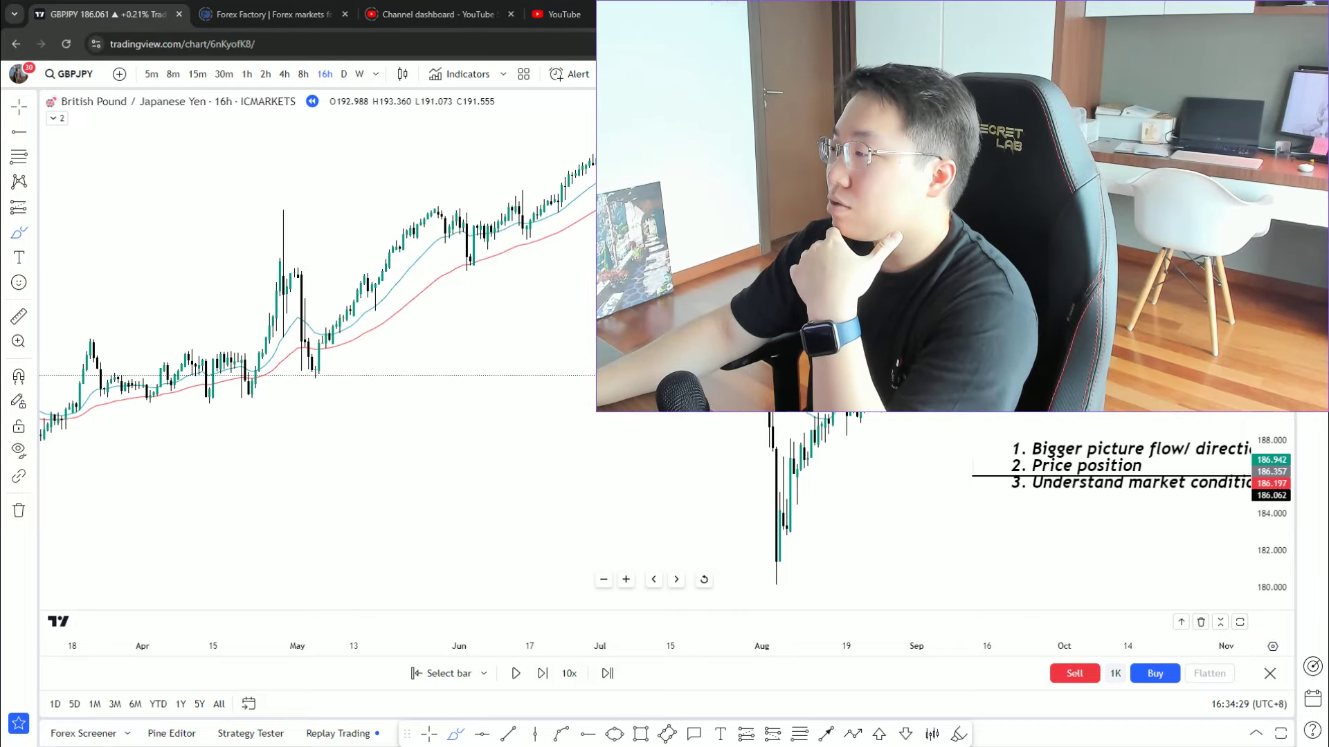
key(ctrl+z)
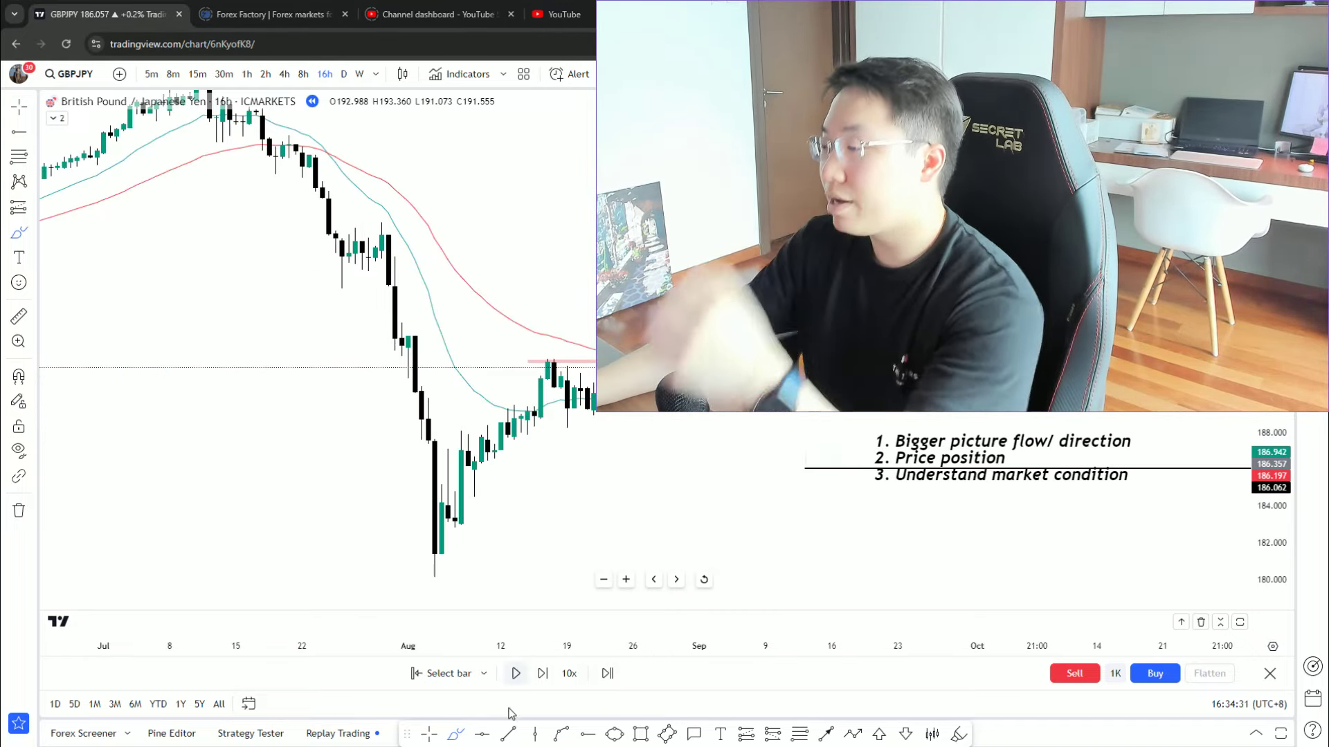
click(430, 734)
- Try the 5-minute timeframe, settle on the 8-hour timeframe, and bring the latest candles into view
drag(978, 277, 977, 233)
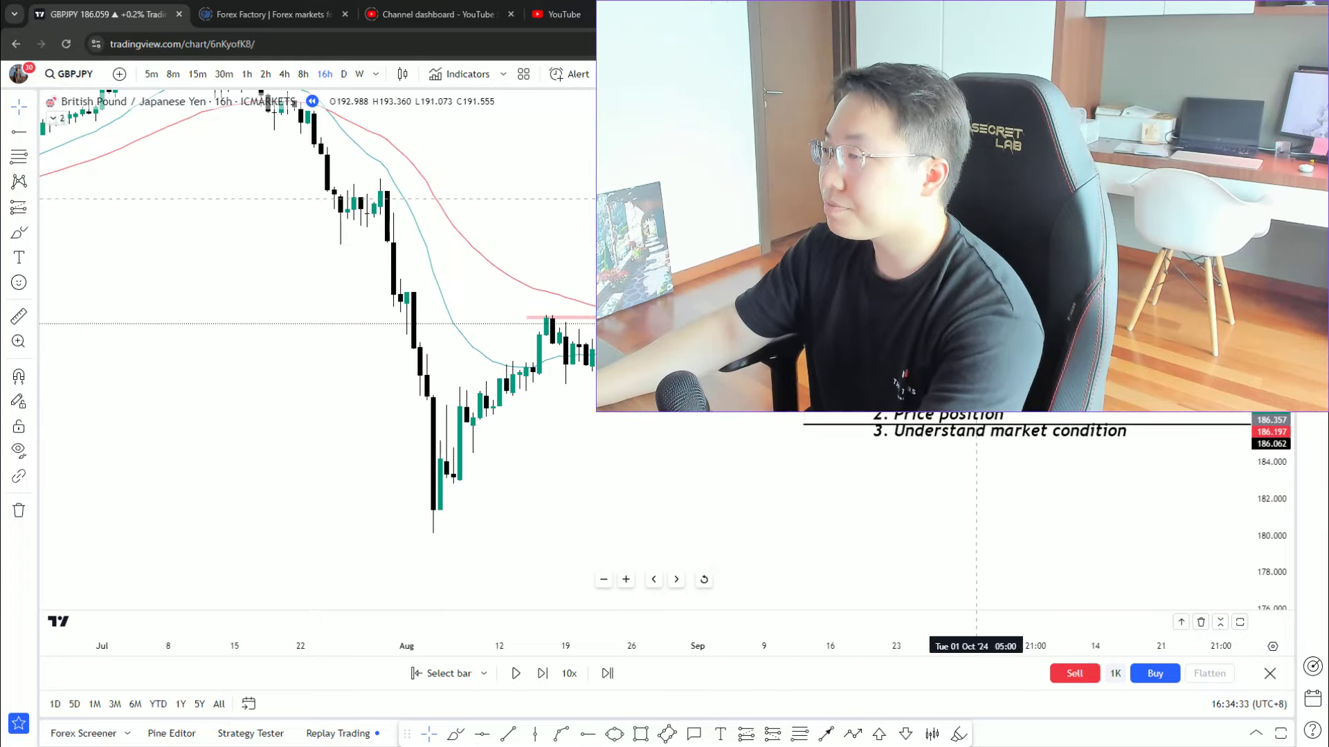
click(149, 76)
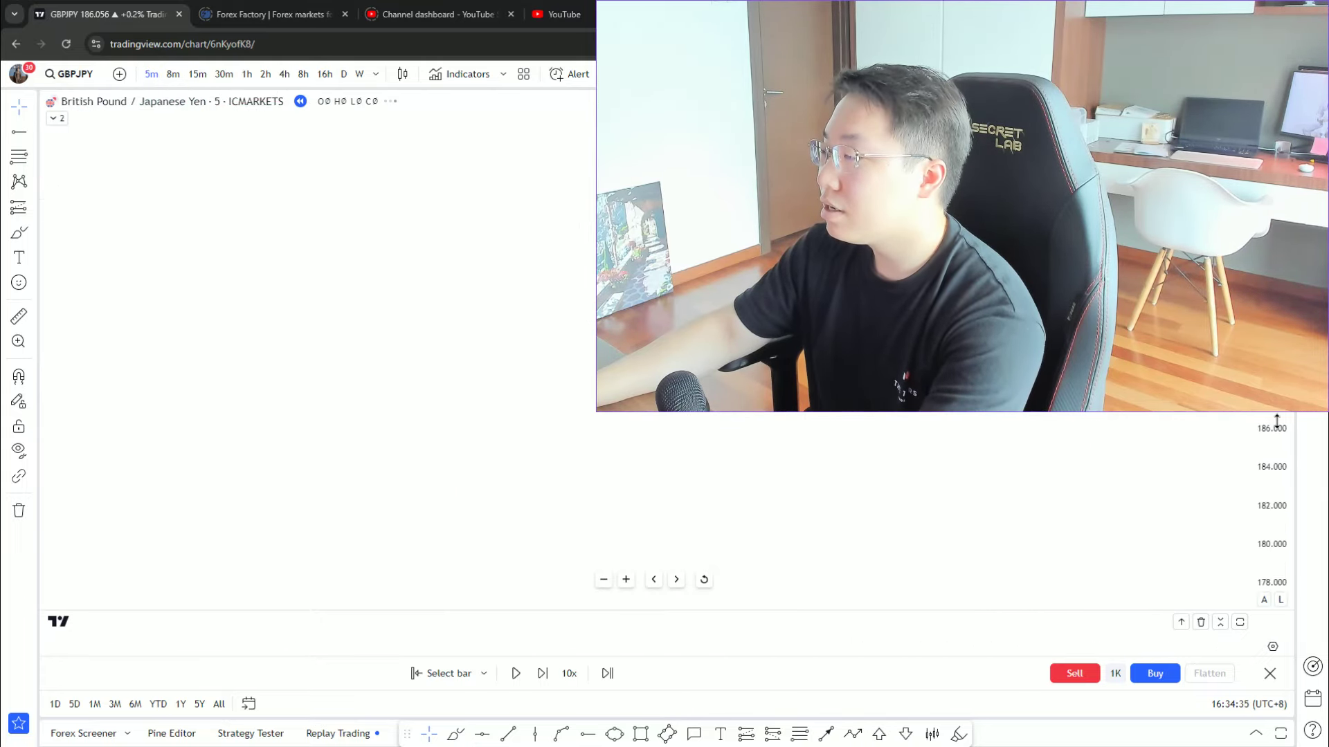
click(303, 74)
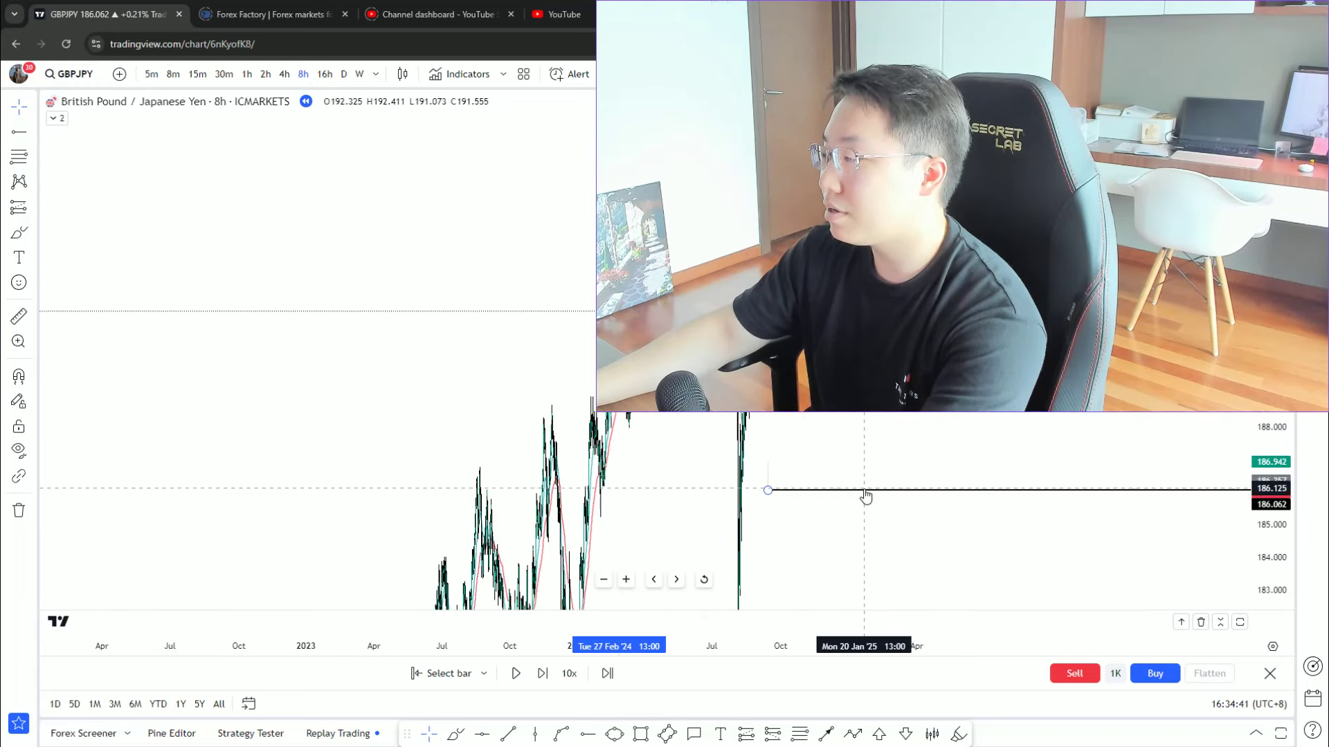
drag(900, 436, 1108, 442)
- Exit bar replay, confirm leaving it, and return to the live 8-hour GBPJPY chart
click(1270, 674)
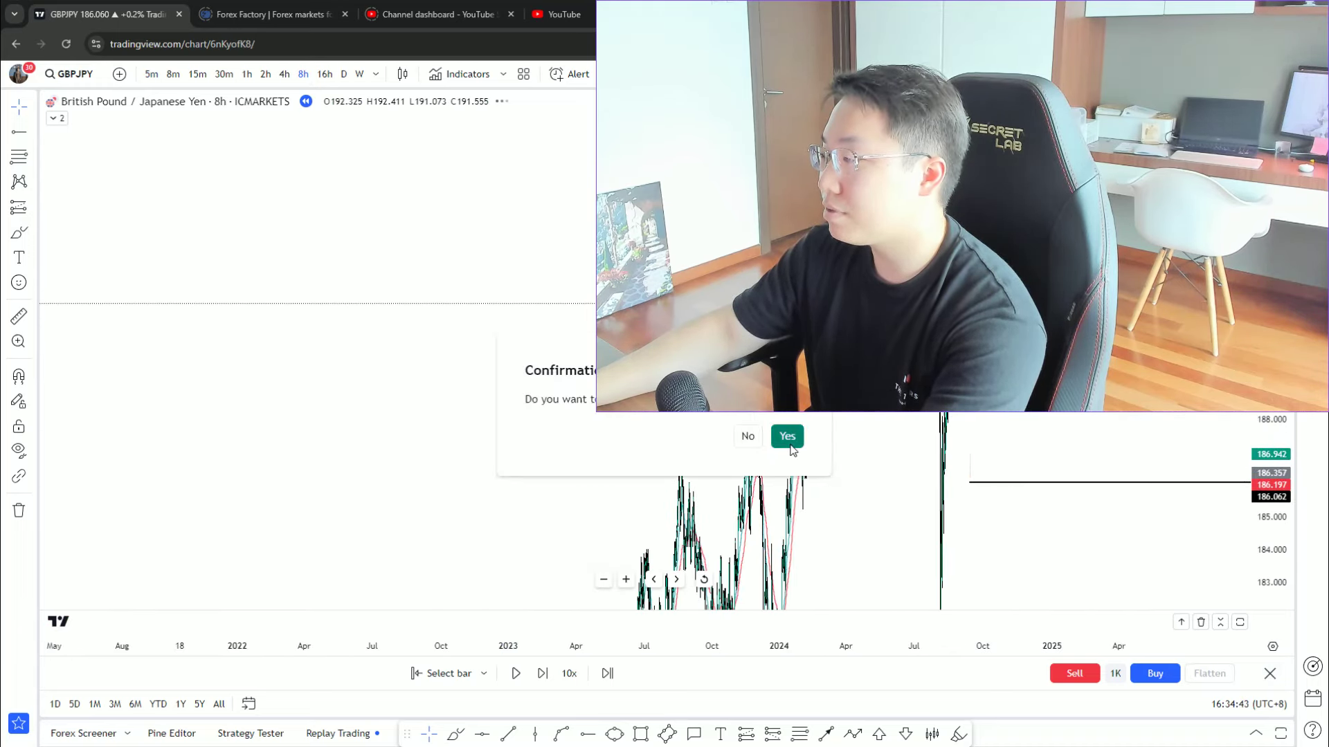
click(787, 436)
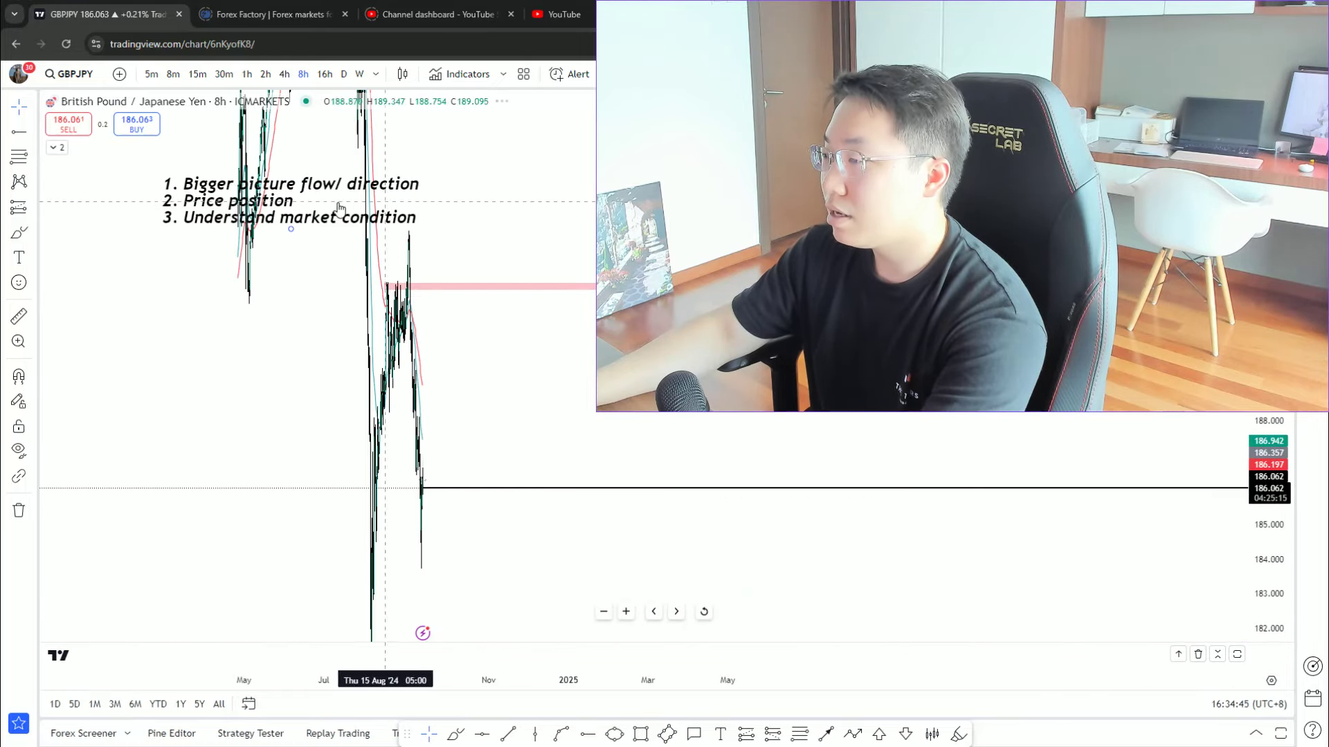
drag(695, 410, 519, 388)
scroll(495, 554, up, 10)
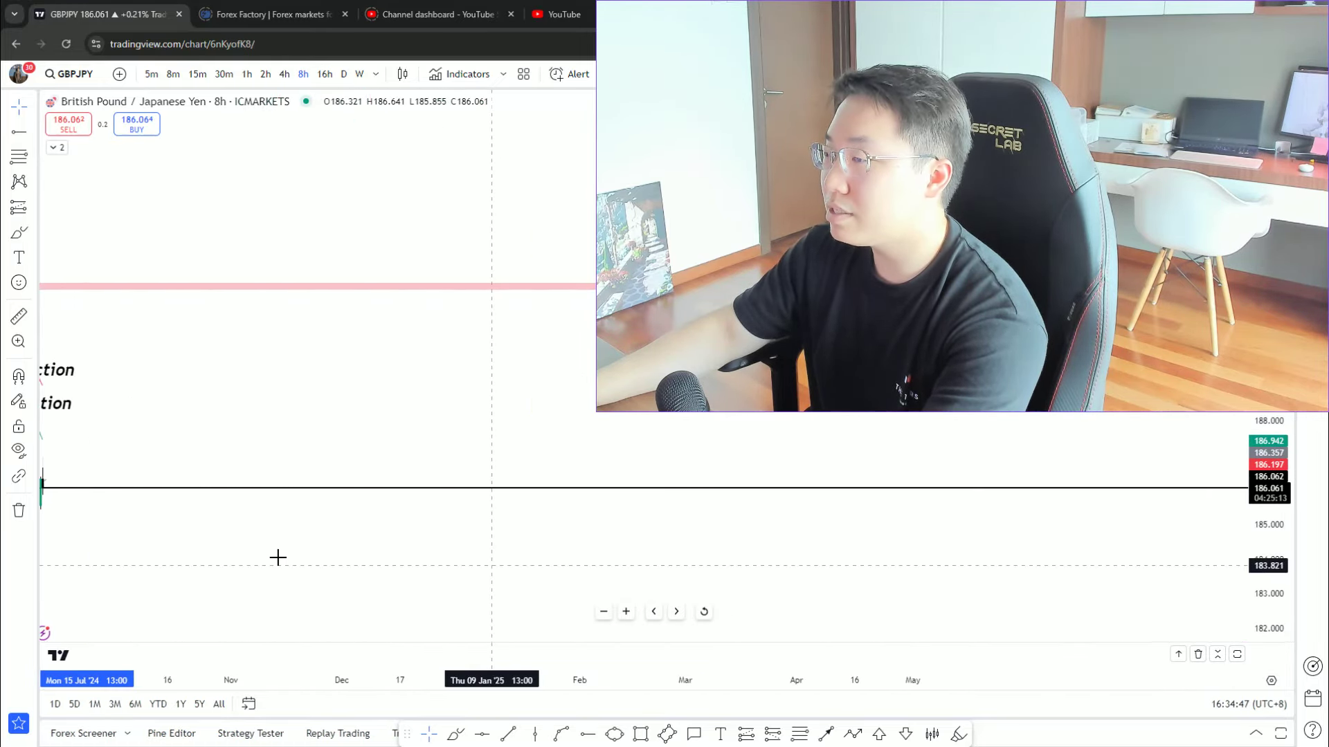
- Switch GBPJPY to the 5-minute timeframe and bring the latest candles of 12 September into close view
drag(200, 556, 1239, 544)
scroll(759, 596, up, 6)
scroll(757, 597, up, 3)
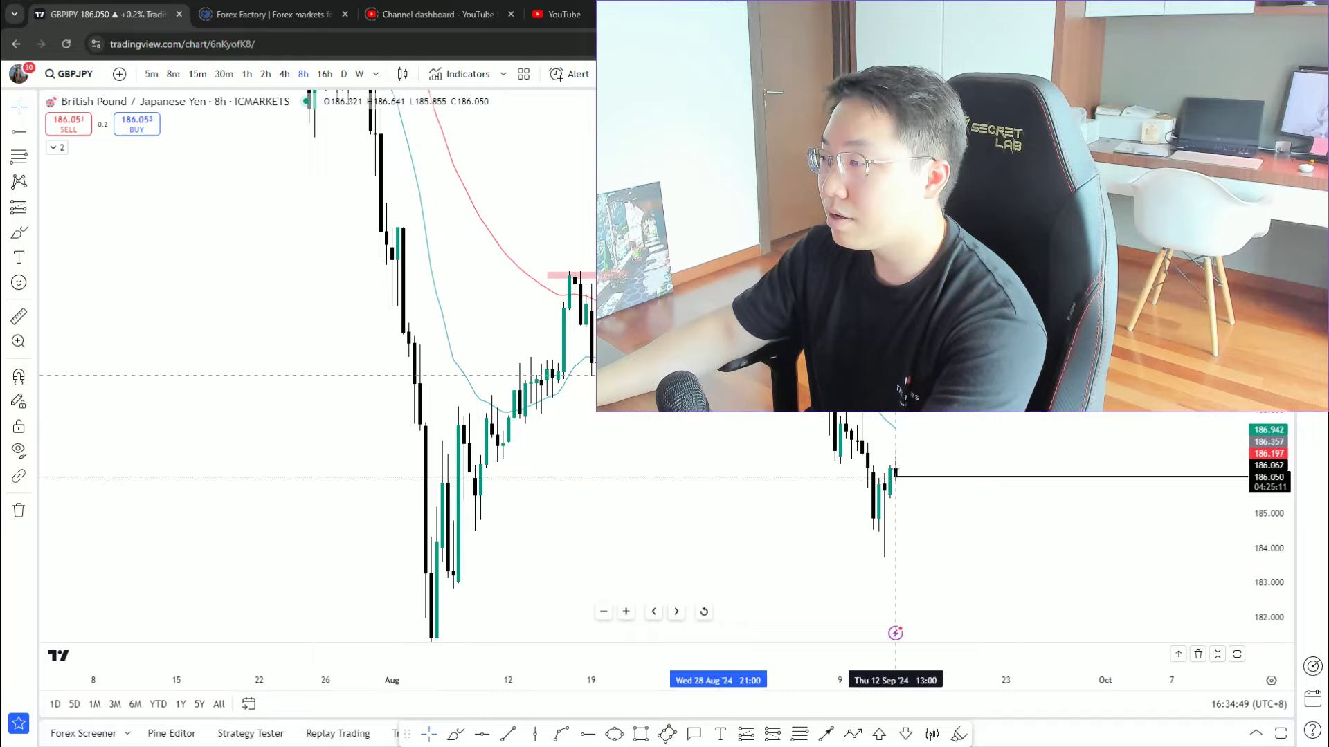
click(149, 79)
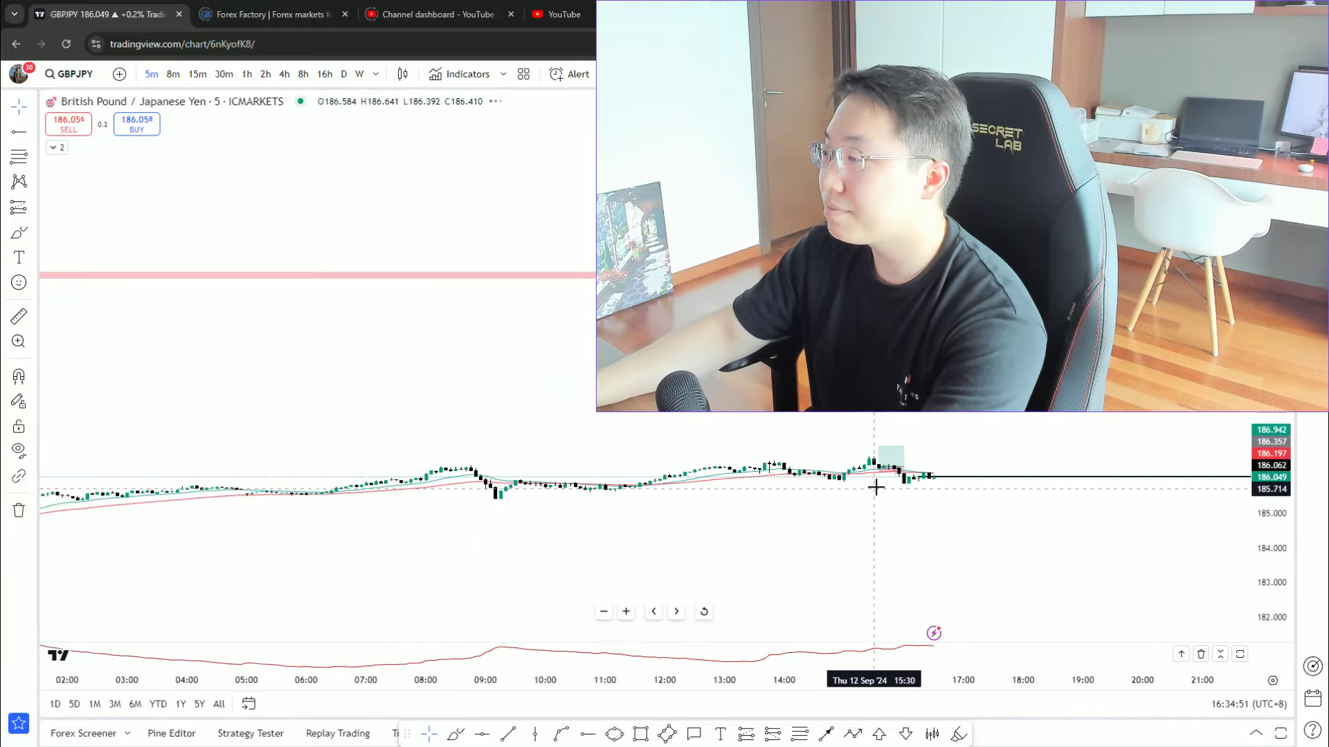
drag(1105, 525, 848, 483)
drag(602, 284, 963, 304)
scroll(855, 584, up, 5)
drag(738, 581, 949, 565)
drag(1275, 476, 1275, 138)
scroll(1038, 509, up, 6)
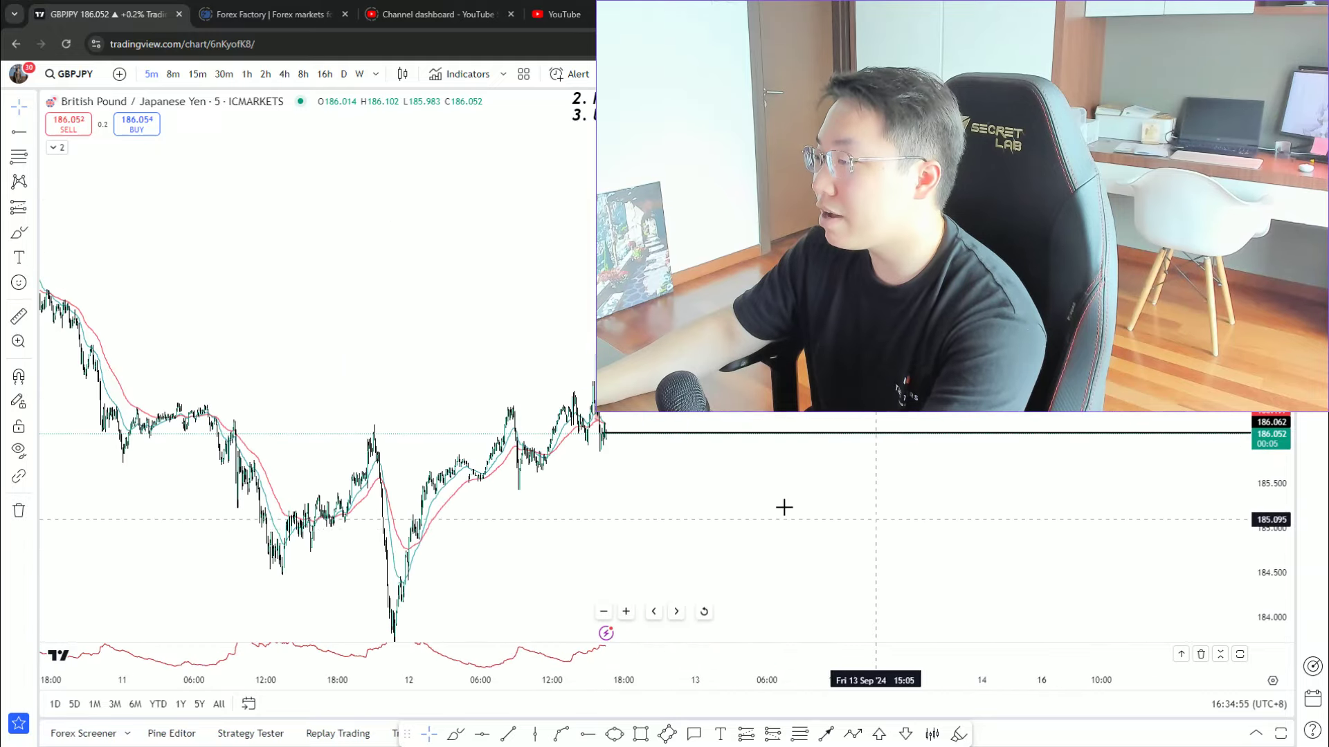
drag(627, 509, 1215, 501)
scroll(1176, 506, up, 8)
scroll(1136, 507, up, 3)
drag(1281, 543, 1279, 389)
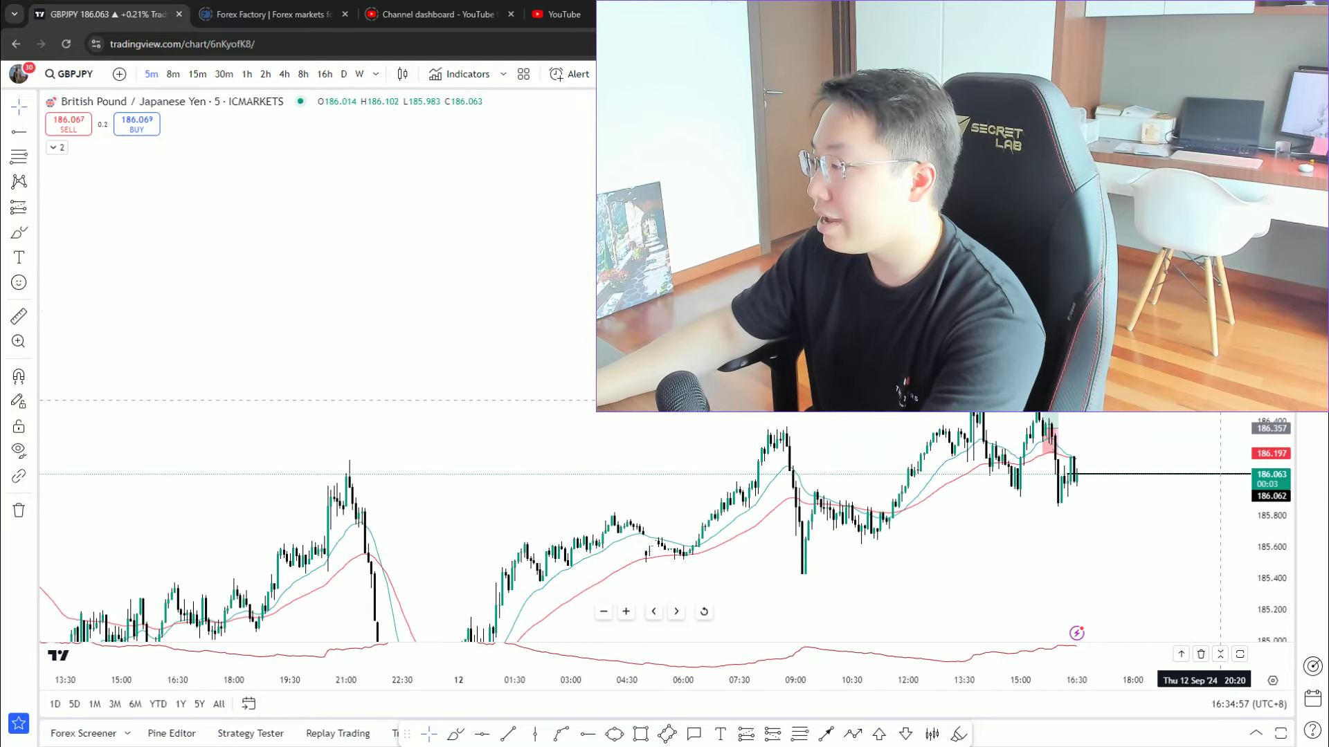
drag(1135, 386, 955, 361)
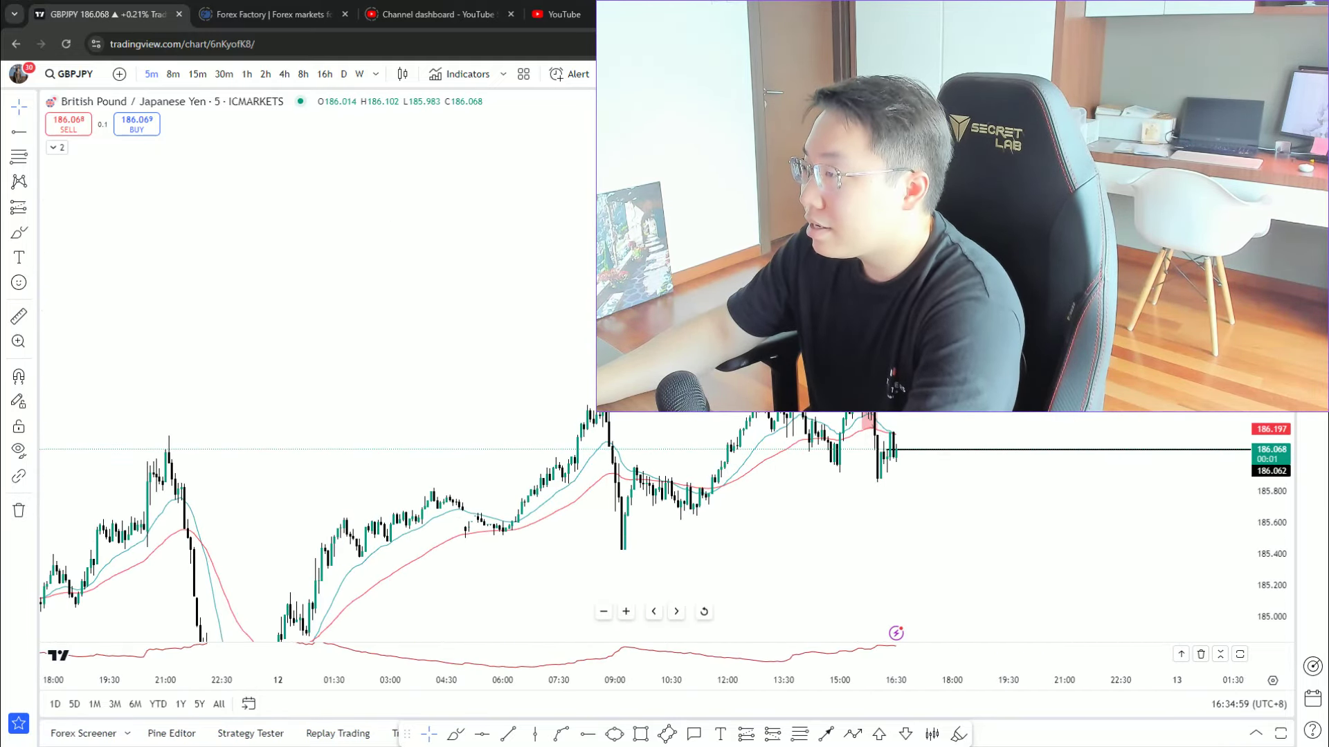
- Start bar replay at 12 Sep '24 15:45 and mark a horizontal rectangle zone extending from the morning high
click(628, 74)
click(864, 426)
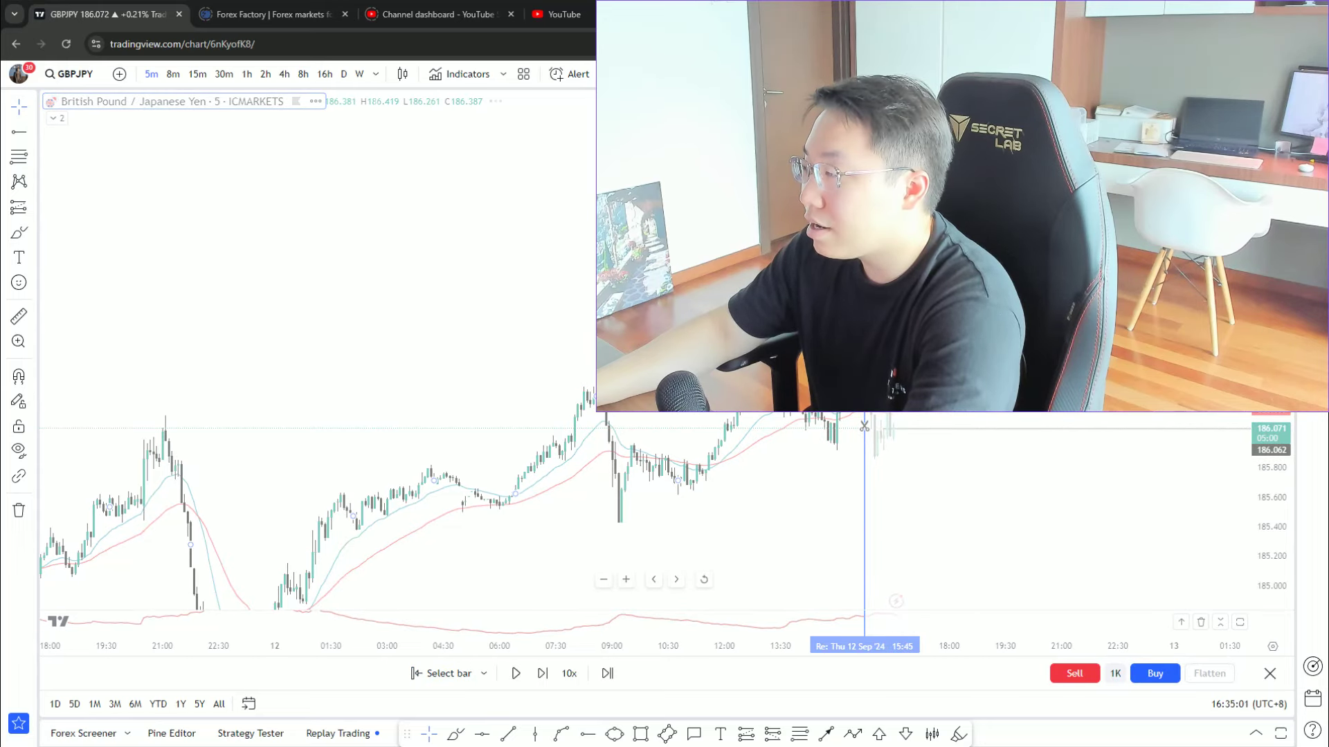
click(864, 426)
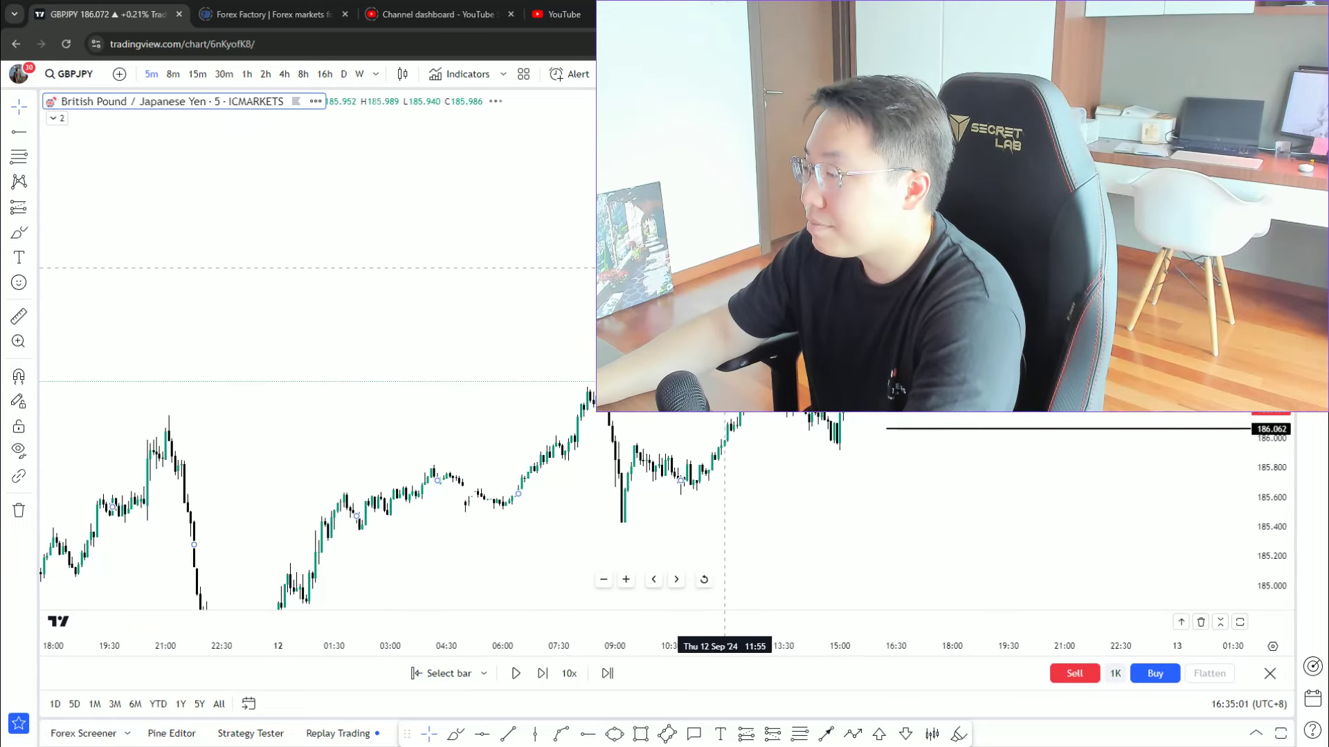
click(641, 734)
click(594, 381)
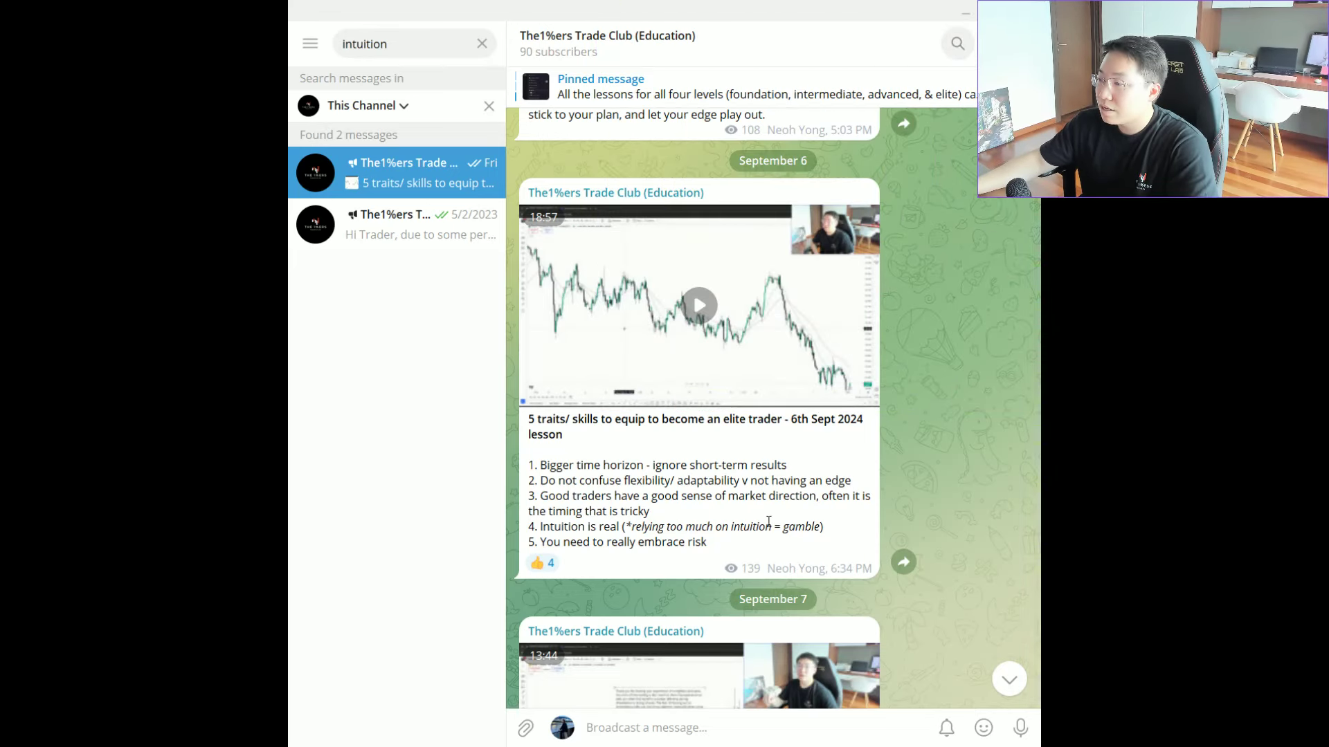
- In the Telegram education channel's lesson post, highlight "Intuition is real" and its remark "relying too much on intuition = gamble"
click(720, 216)
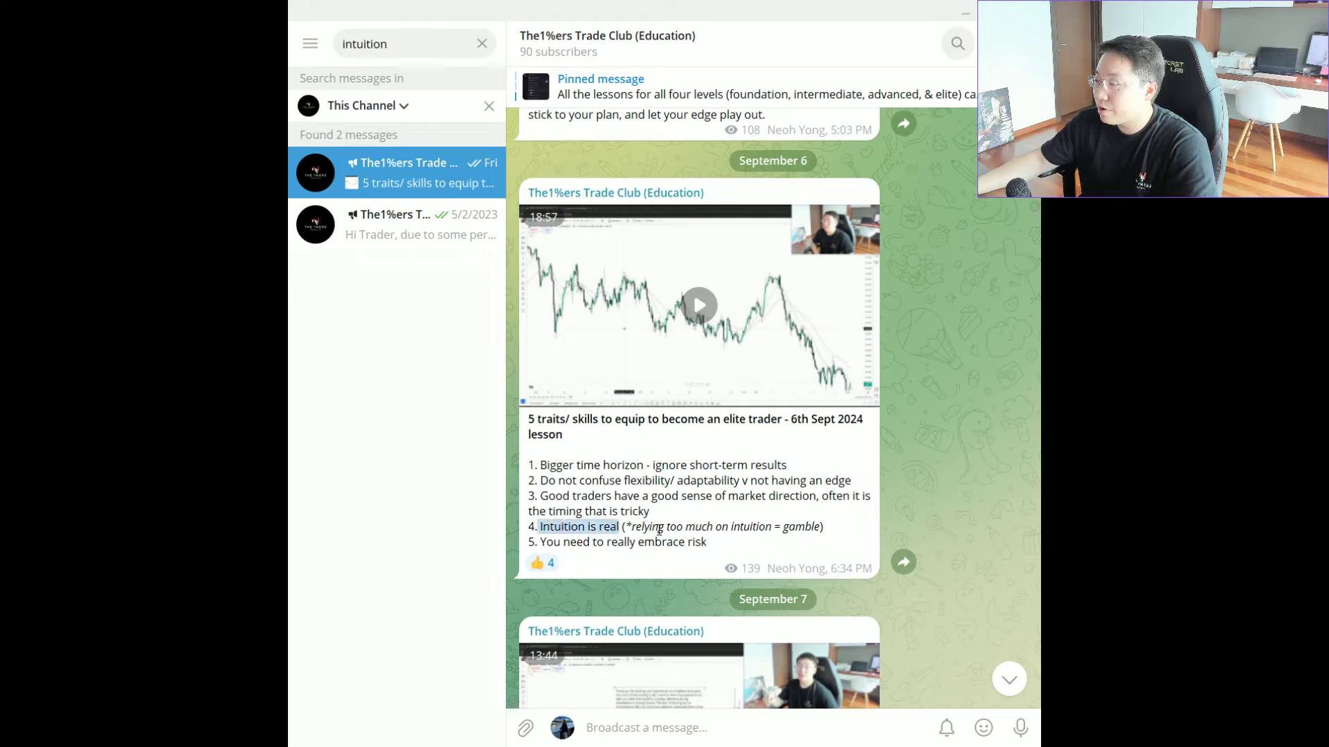
drag(626, 527, 685, 527)
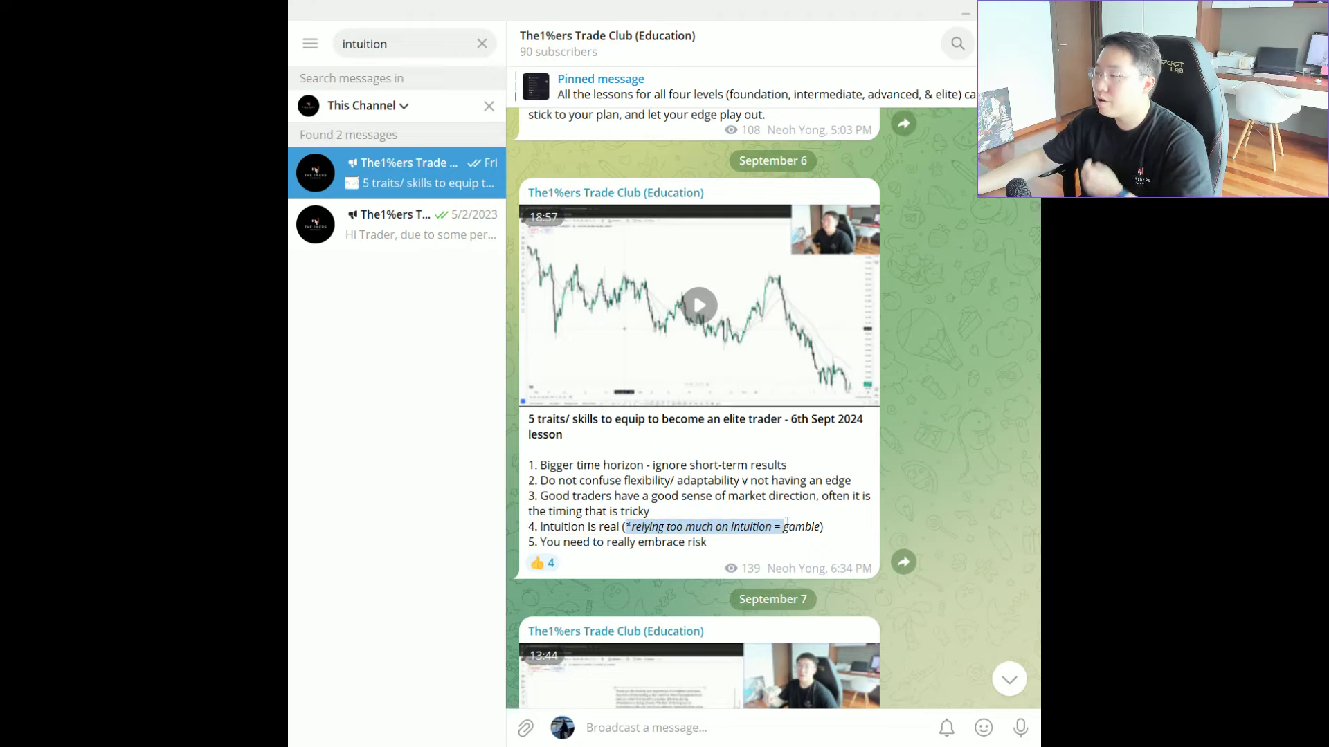
drag(787, 524, 822, 531)
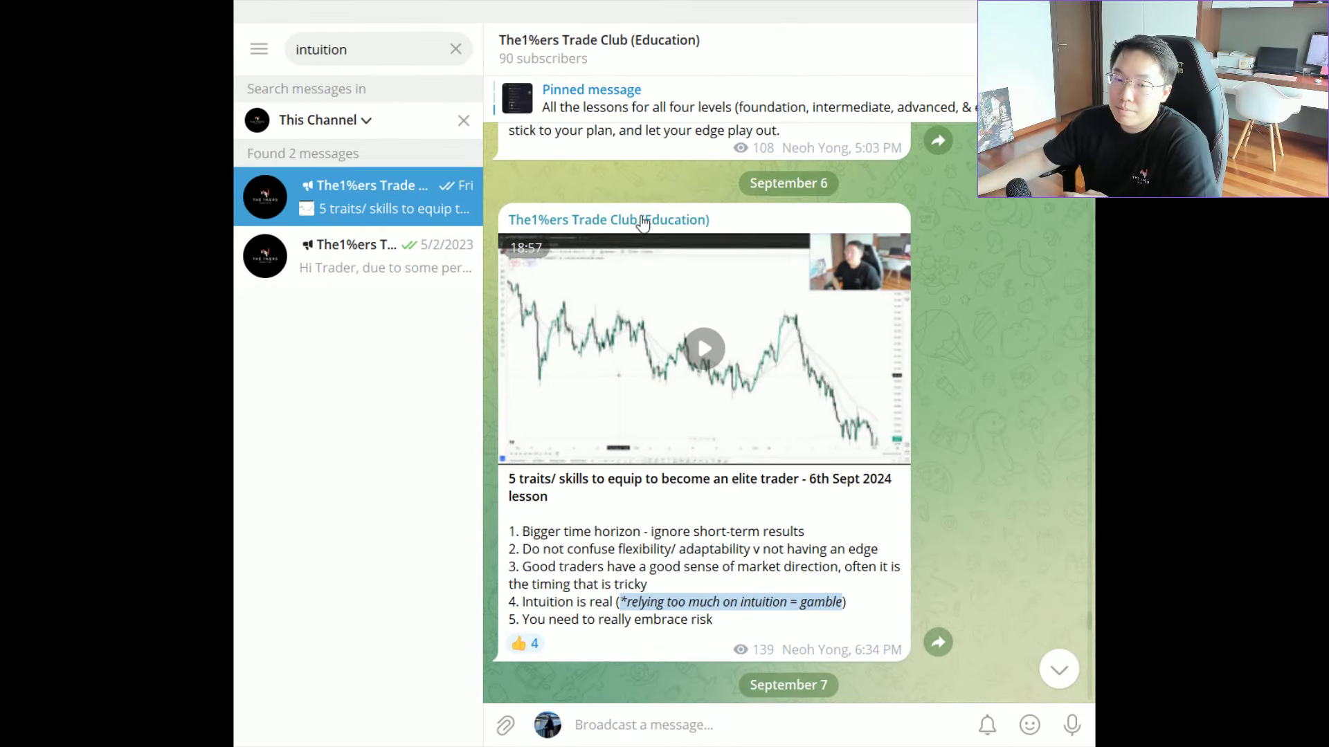
- Clear the message search and look through the Trade Club's Setups/ Announcement channel and neighbouring chats
click(455, 49)
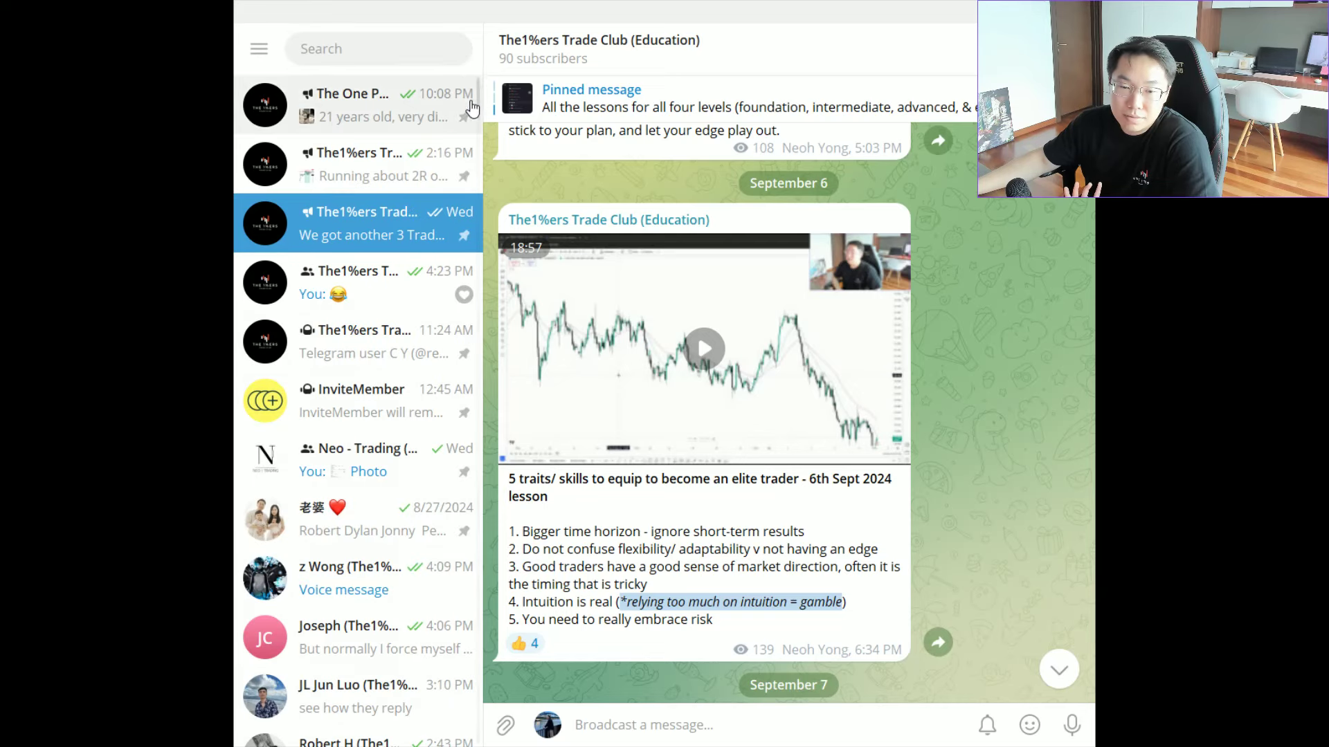
click(386, 179)
click(391, 232)
click(395, 271)
click(394, 186)
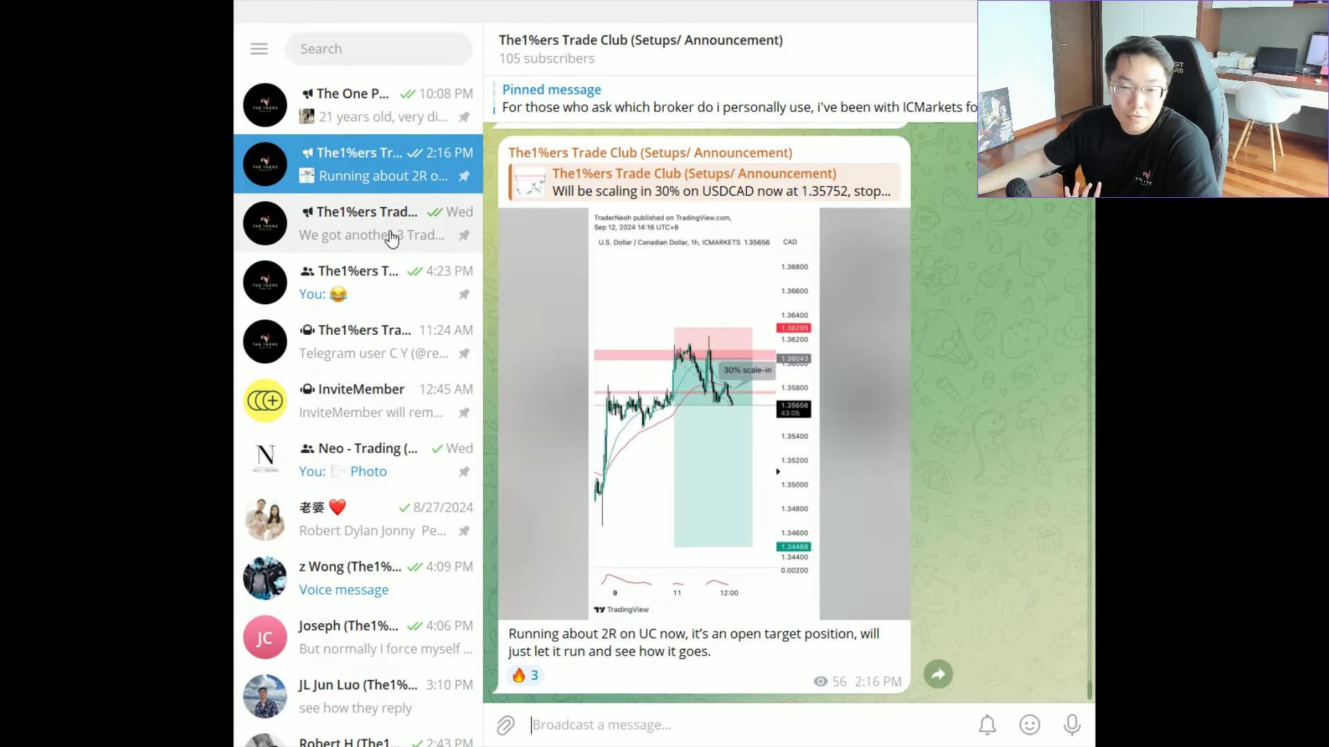
click(392, 238)
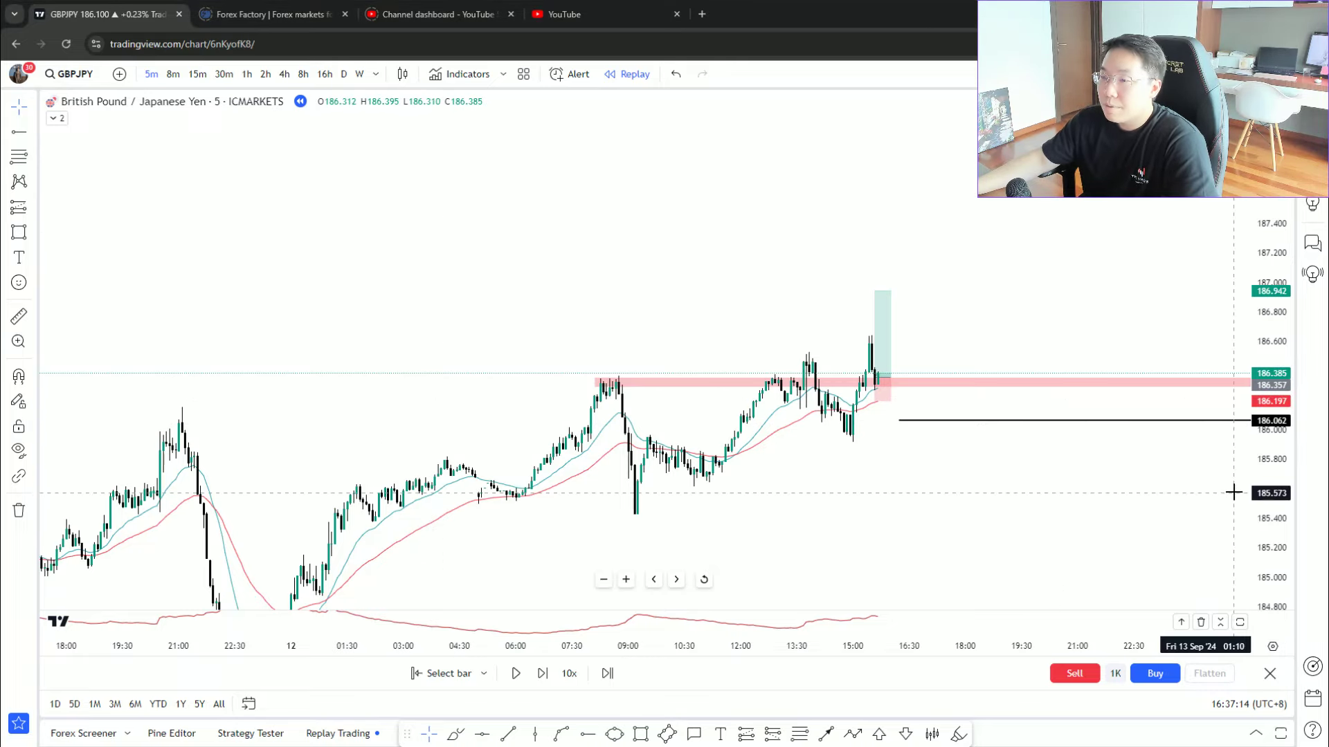
- Return to the GBPJPY chart in TradingView and examine the long position at the zone's retest on the 5-minute timeframe
drag(1205, 387, 1210, 354)
drag(1009, 232, 1045, 226)
drag(1270, 554, 1271, 391)
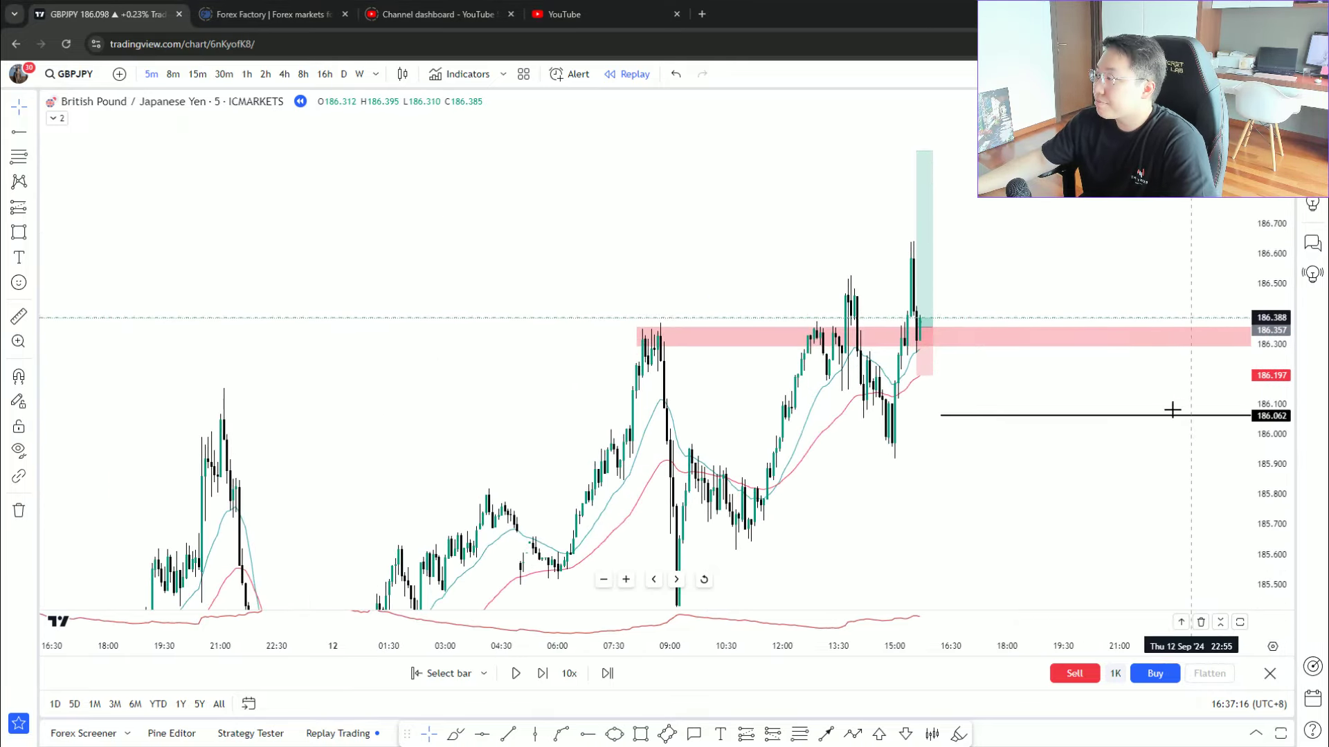
scroll(1135, 401, up, 3)
drag(961, 203, 964, 237)
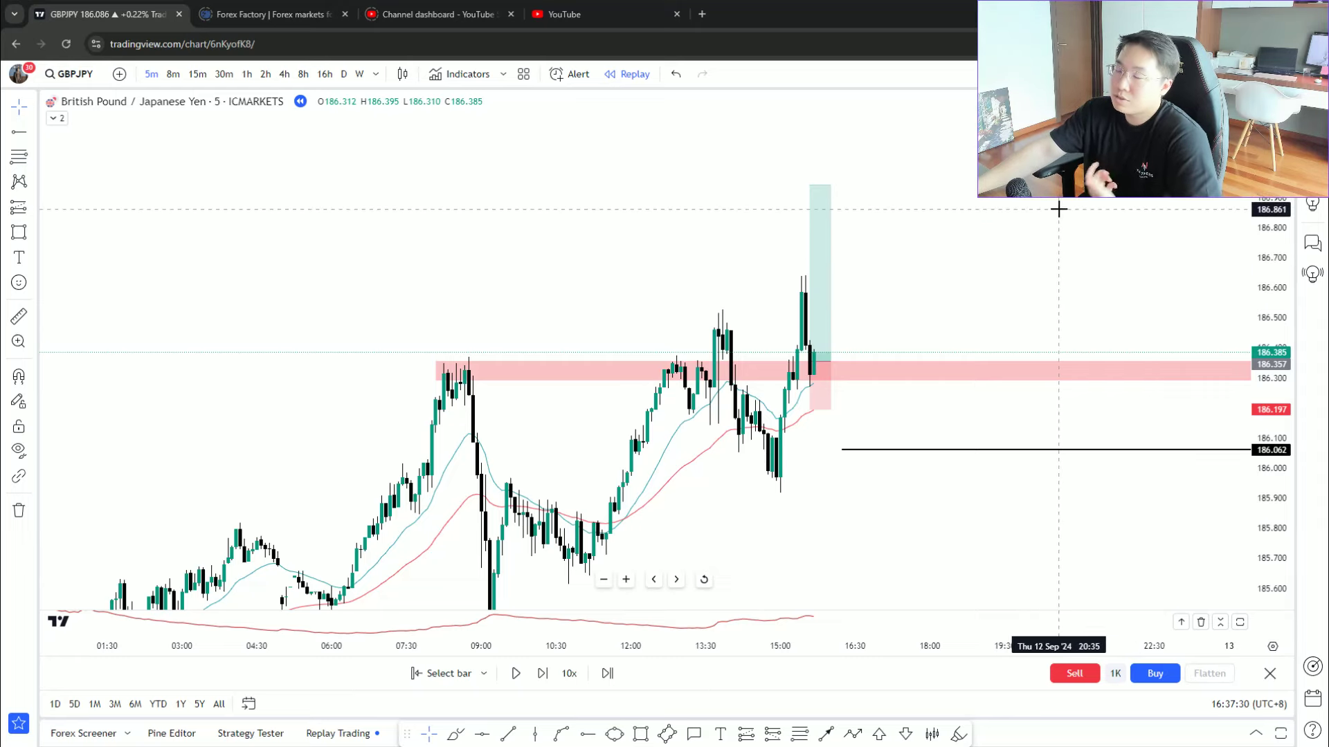
- Switch to the daily timeframe and delete the long position, the zone and the horizontal line drawn near 186
click(345, 75)
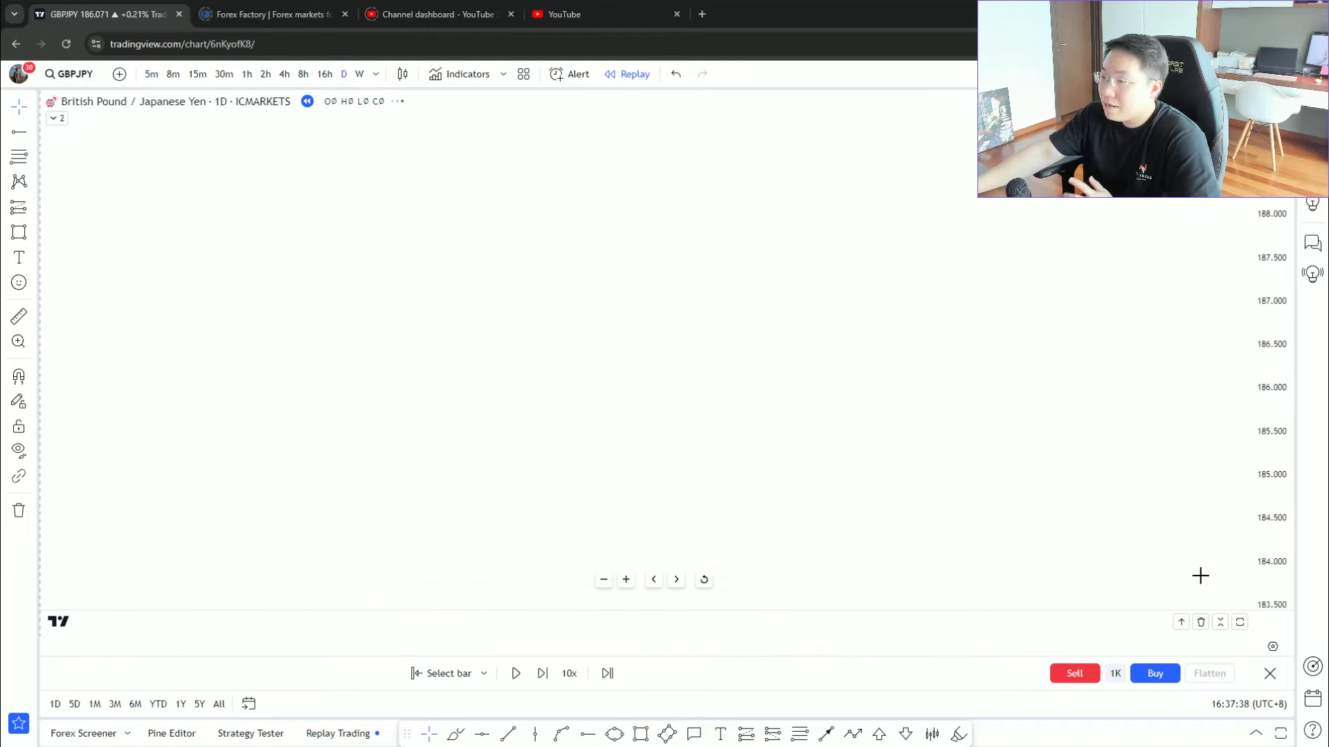
right_click(992, 283)
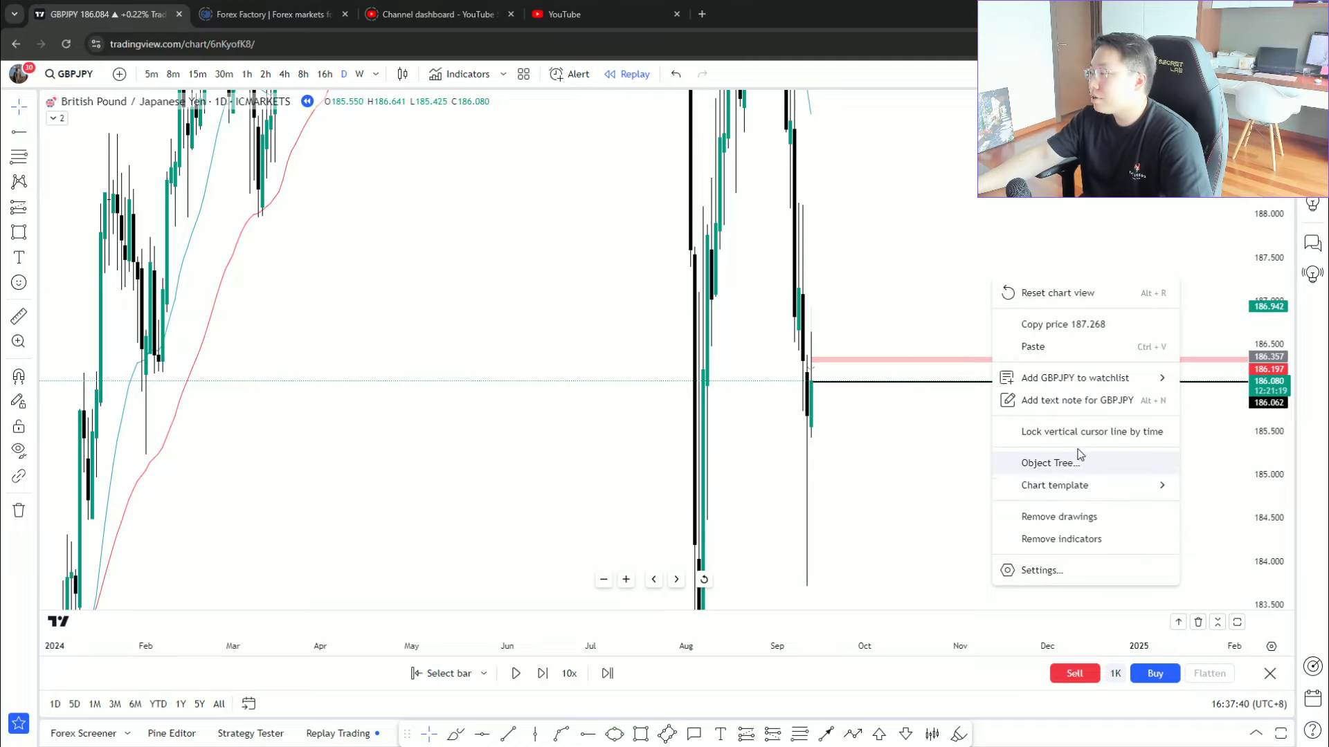
drag(971, 325, 990, 338)
drag(1258, 277, 1256, 350)
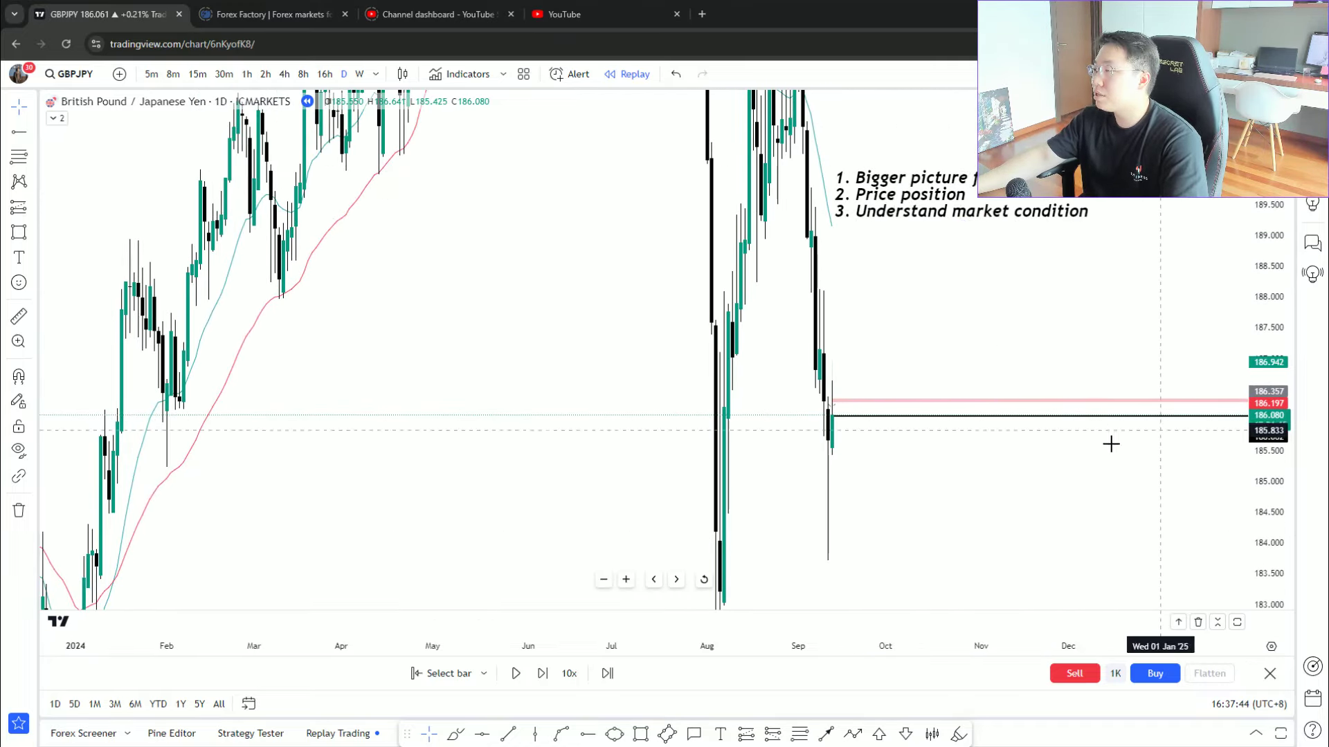
right_click(1024, 334)
click(907, 460)
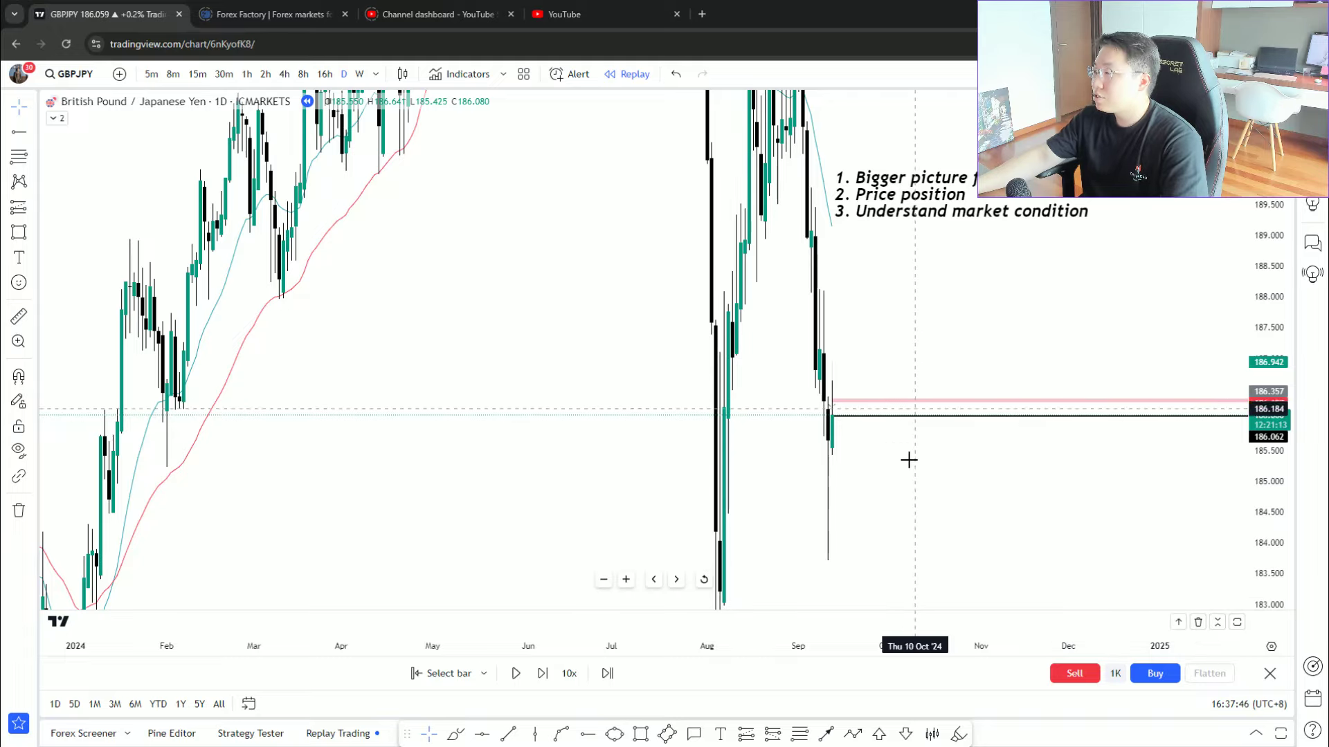
drag(958, 504, 724, 319)
key(Delete)
- Move the three-point text note up into the empty area beside the July–August decline on the daily chart
drag(900, 349, 970, 542)
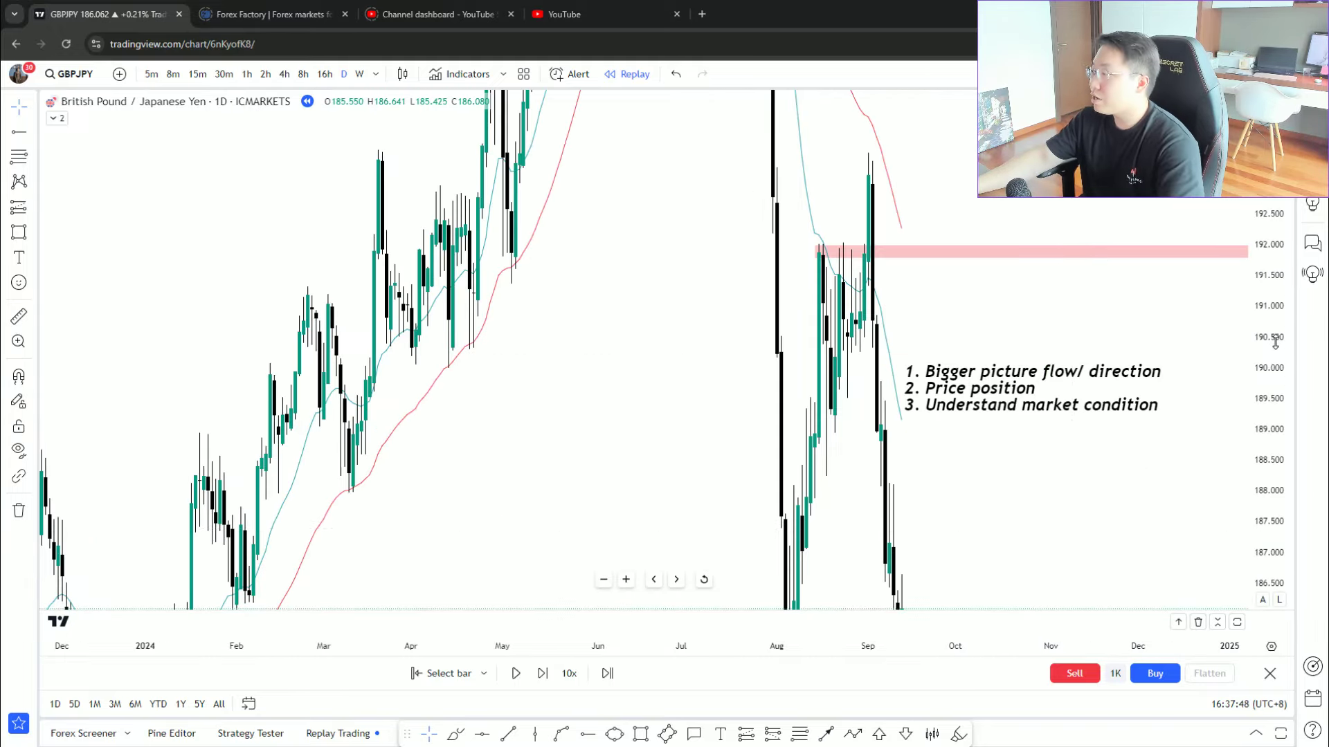
drag(1276, 341, 1276, 609)
drag(981, 262, 996, 330)
drag(1269, 275, 1269, 344)
drag(1084, 293, 1042, 303)
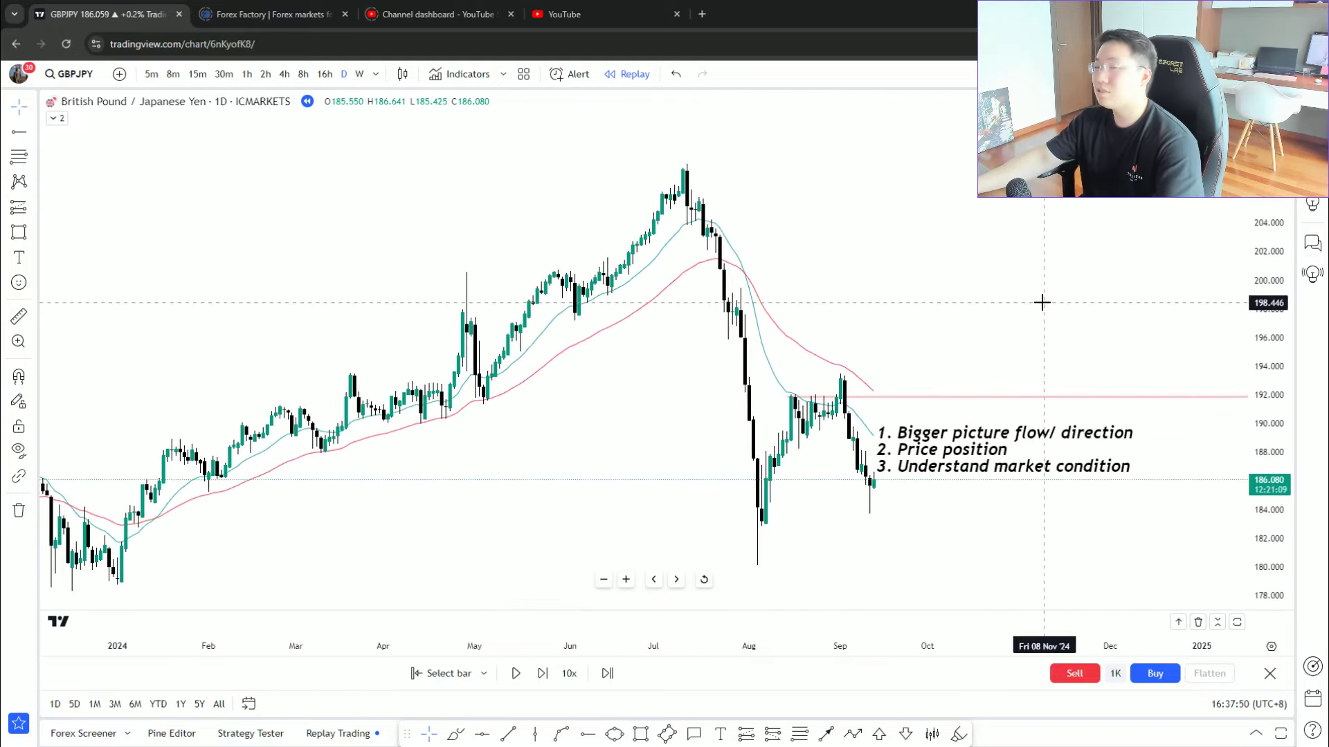
drag(966, 453, 965, 281)
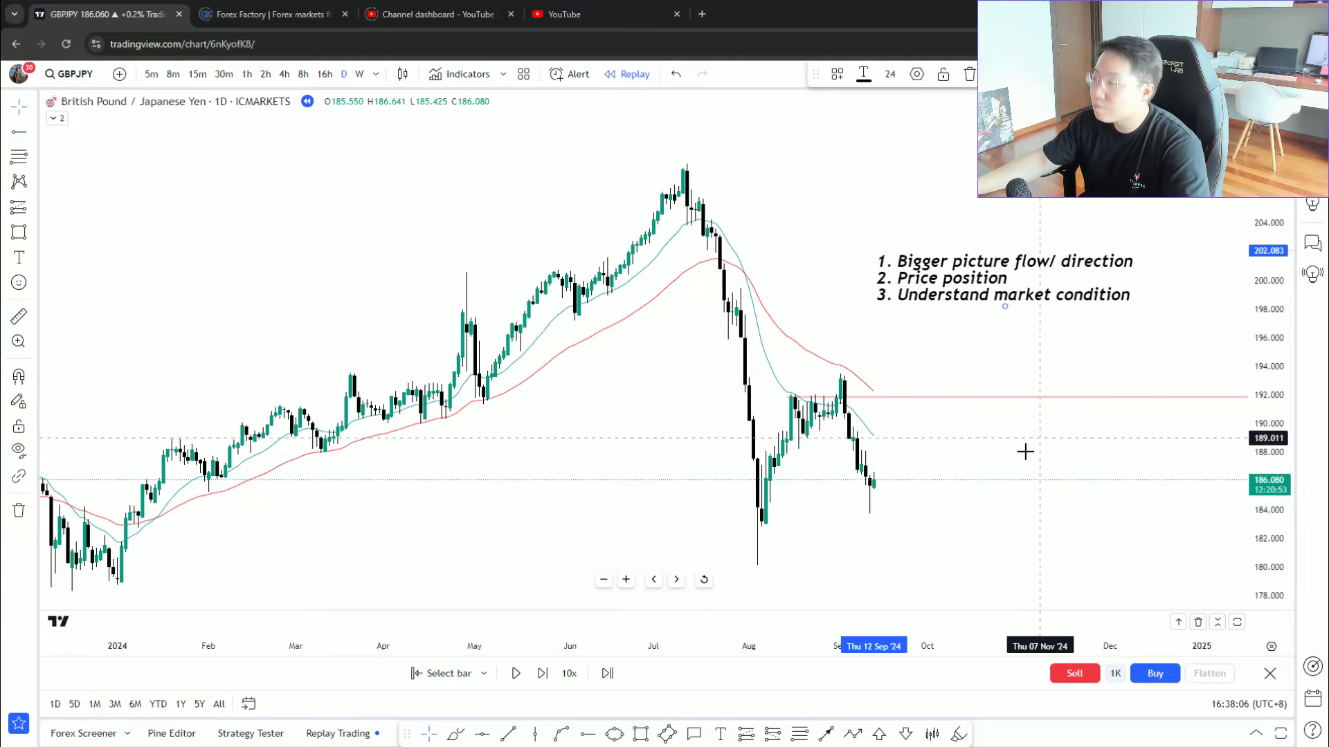
- Sketch a downward brush arrow beside the July–August decline and undo it
click(455, 738)
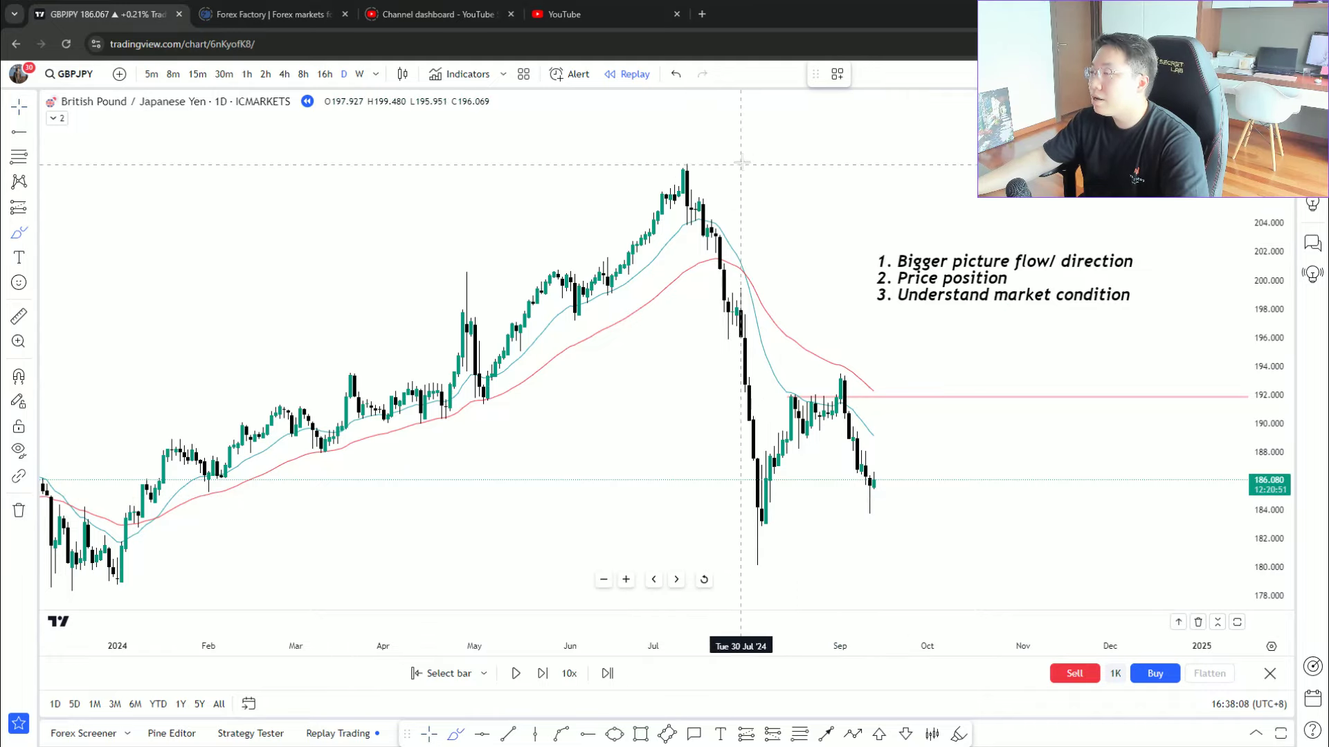
mouse_move(742, 165)
mouse_down()
mouse_move(787, 322)
mouse_move(807, 283)
mouse_up()
scroll(831, 317, down, 4)
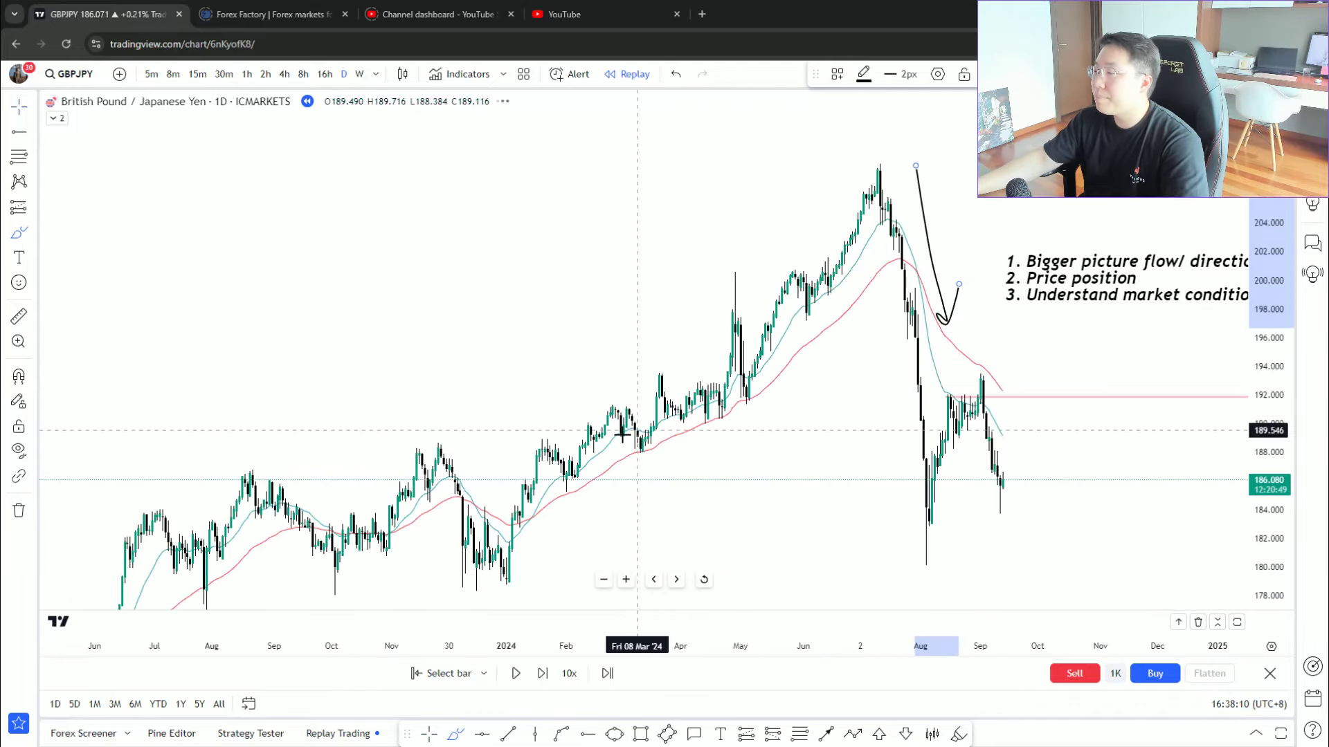
scroll(805, 281, up, 4)
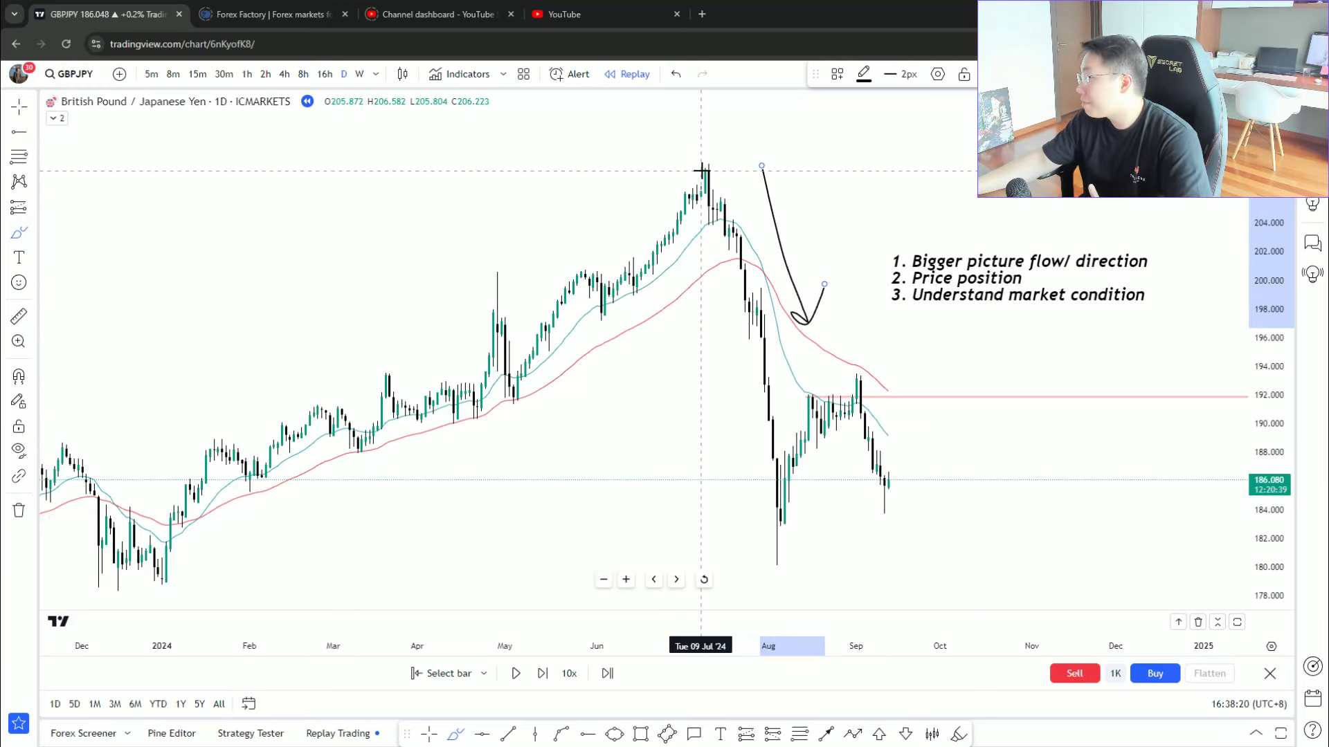
click(678, 80)
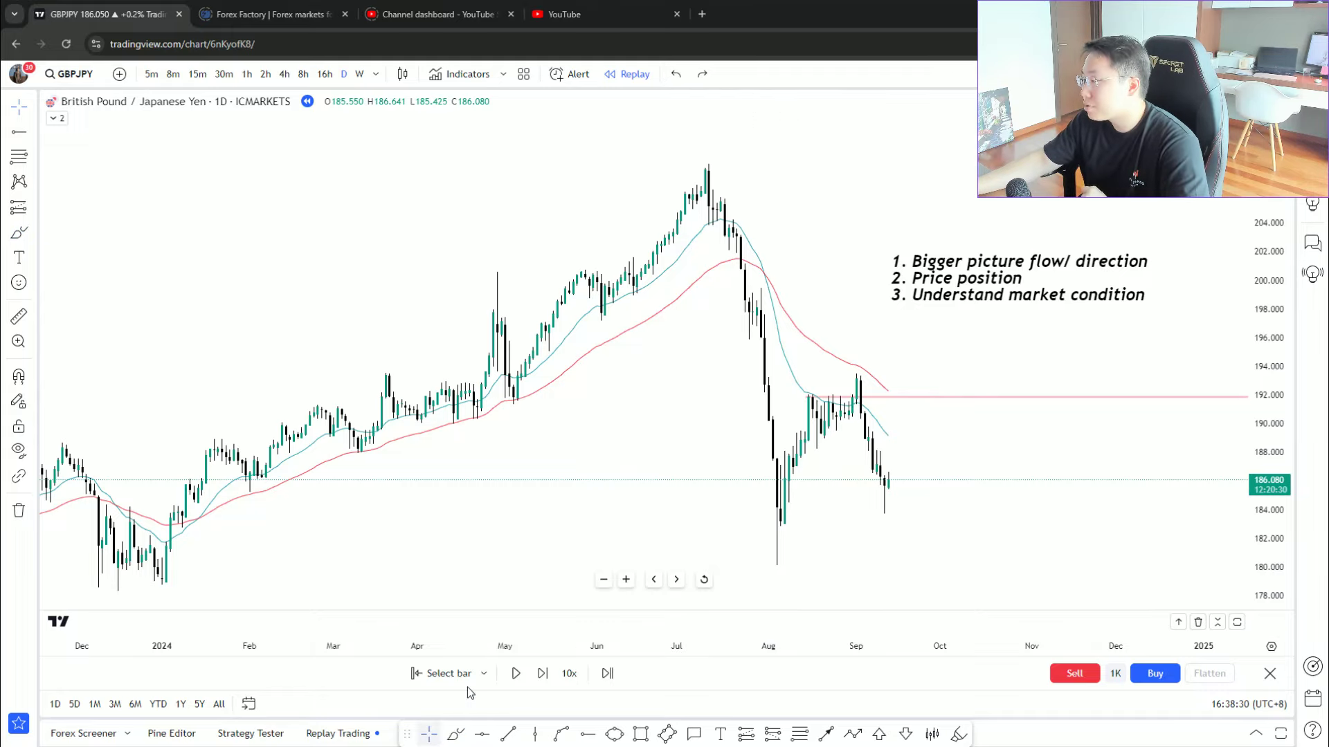
- Switch to the 16-hour timeframe and reposition the three-point text note above the August–September consolidation
click(324, 74)
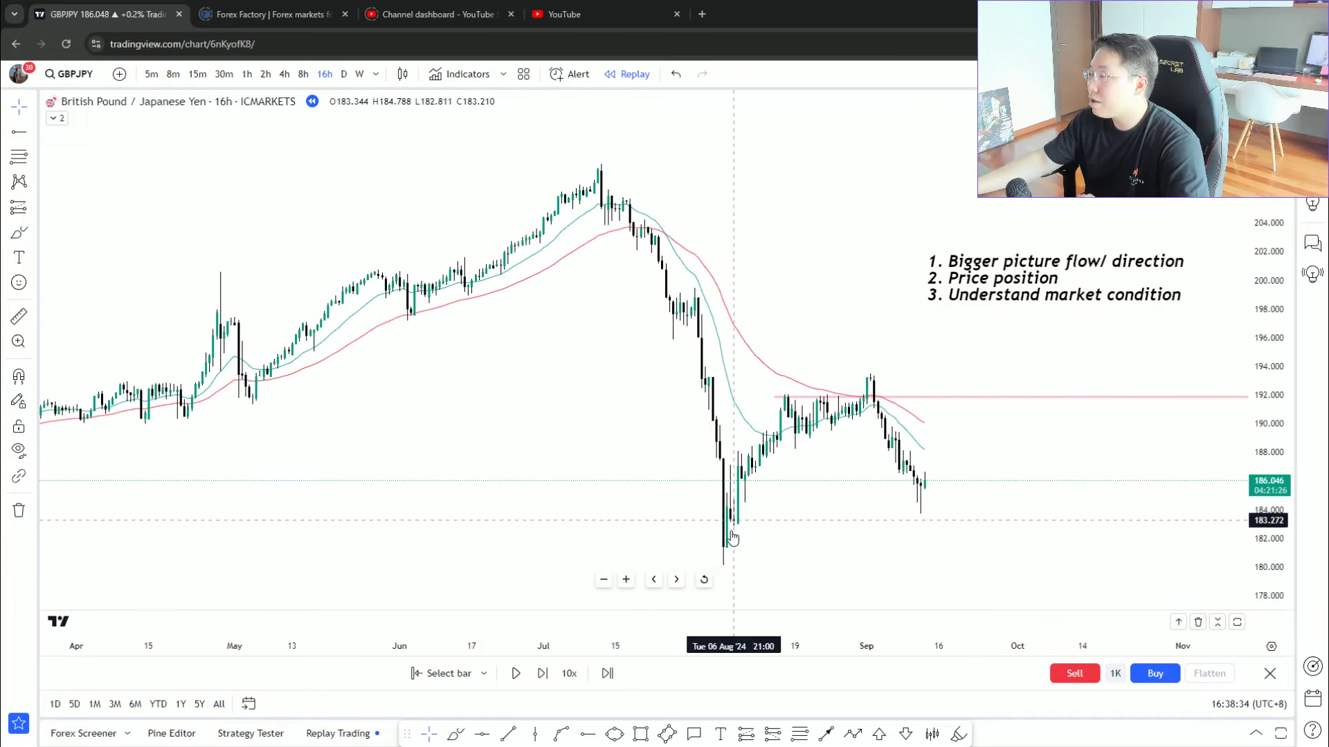
drag(1272, 463, 1272, 302)
drag(1075, 449, 1097, 372)
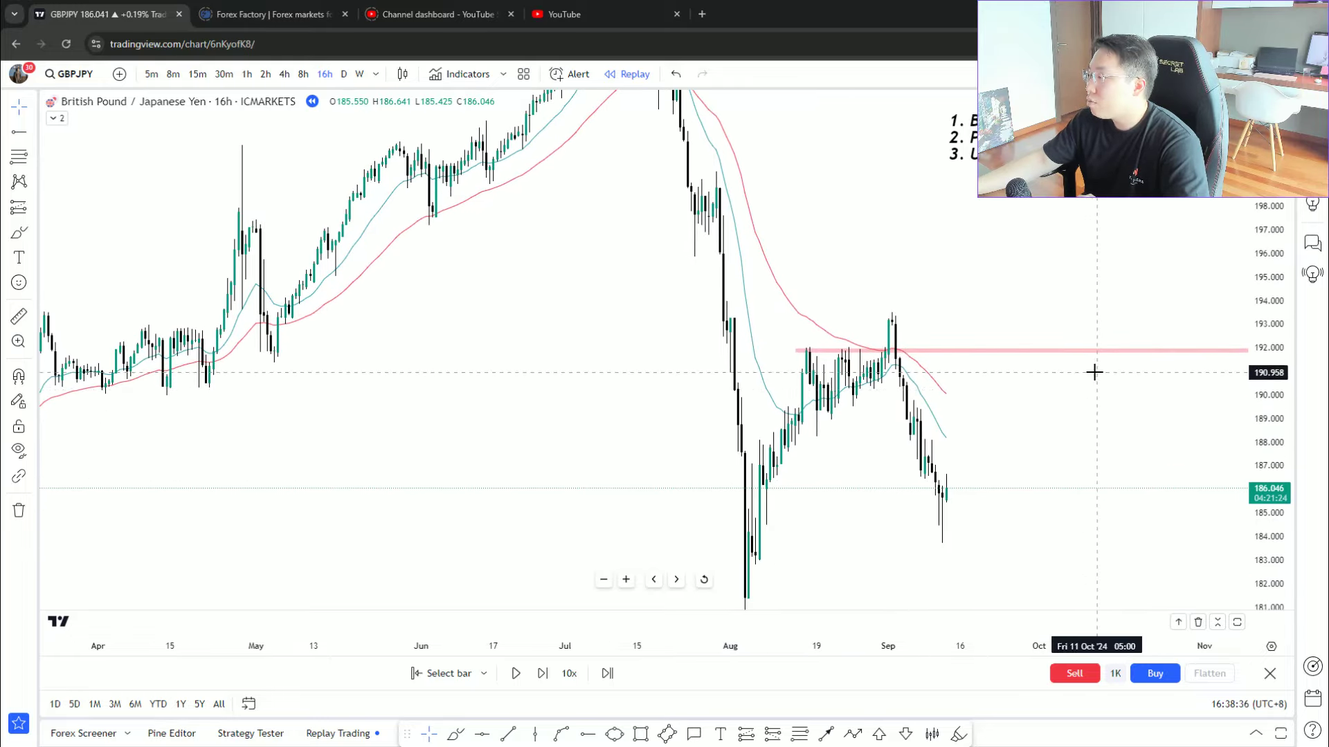
scroll(1094, 372, up, 3)
drag(932, 157, 656, 282)
drag(888, 437, 1180, 417)
scroll(1142, 394, up, 3)
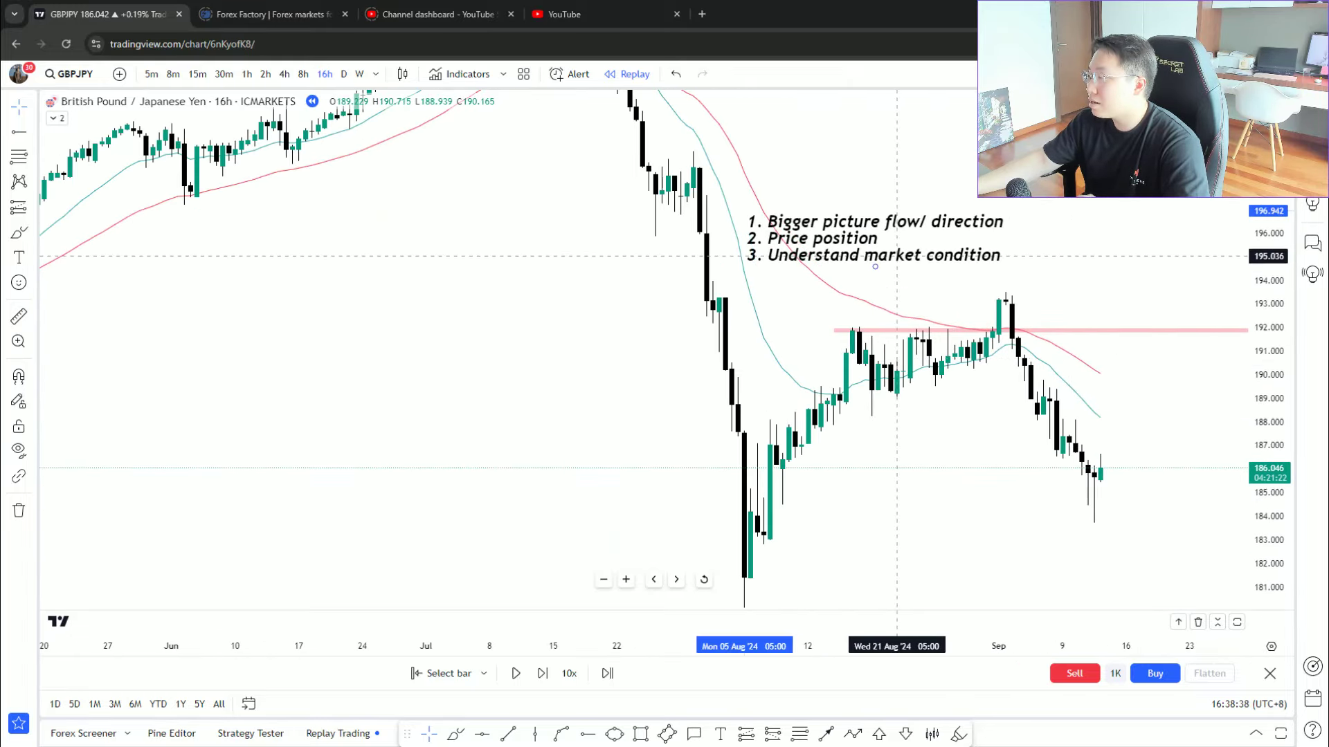
drag(897, 256, 1063, 238)
drag(1146, 267, 937, 288)
scroll(936, 294, up, 1)
- Circle the consolidation around the 192 zone with the brush and draw an arrow pointing to the early-September drop
click(456, 734)
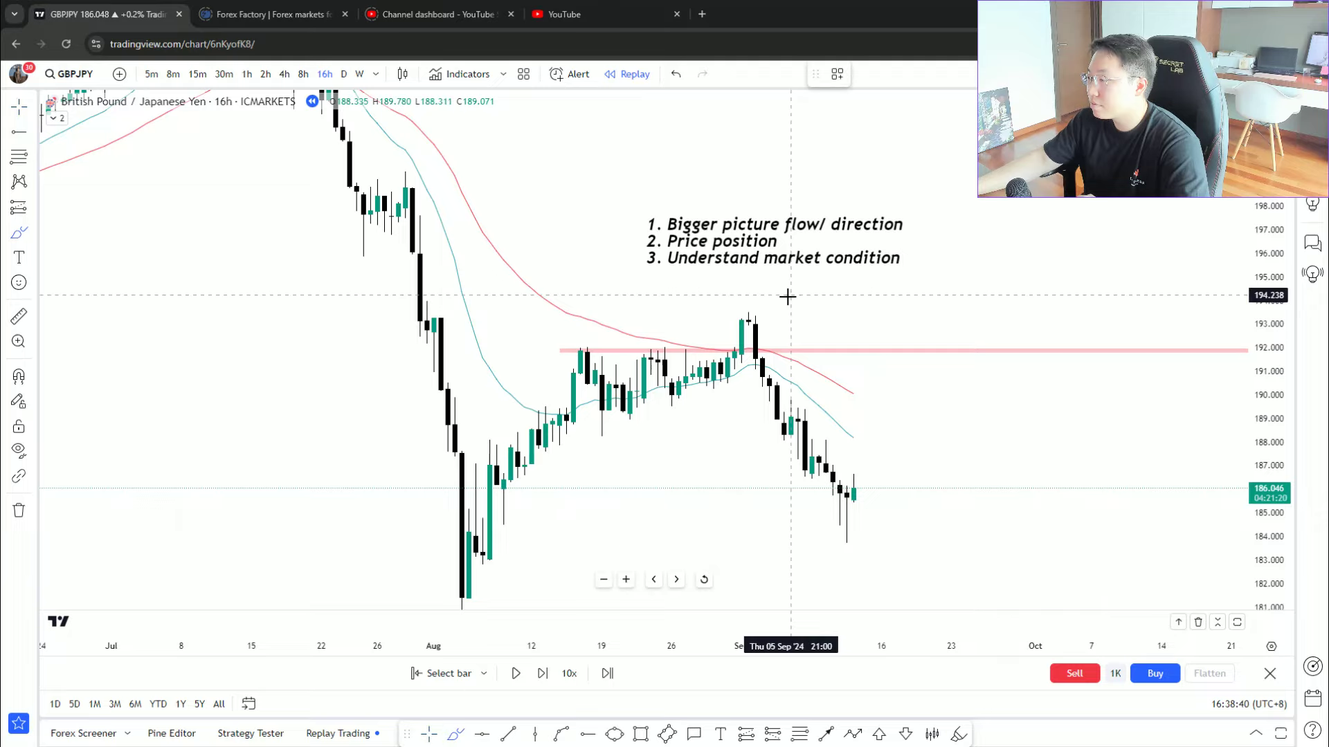
mouse_move(780, 297)
mouse_down()
mouse_move(592, 331)
mouse_move(786, 336)
mouse_move(790, 302)
mouse_up()
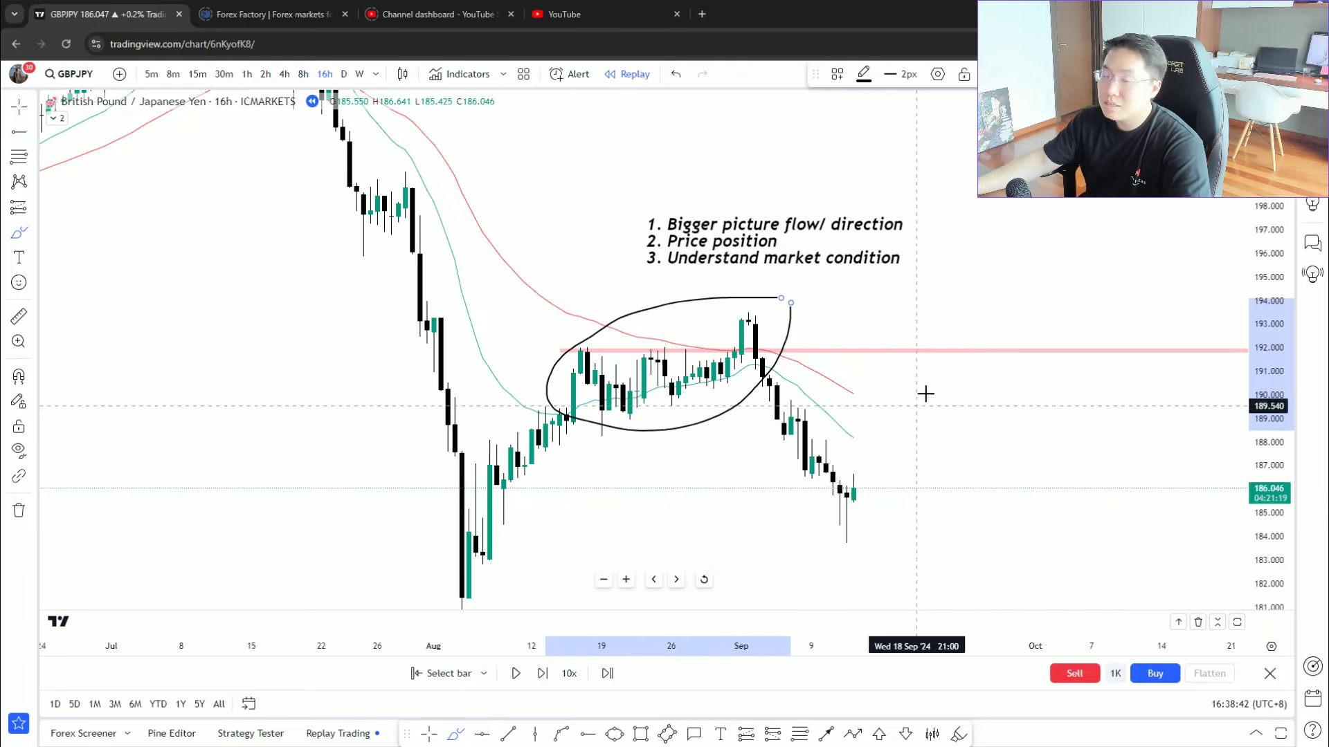
mouse_move(888, 280)
mouse_down()
mouse_move(783, 333)
mouse_move(812, 348)
mouse_up()
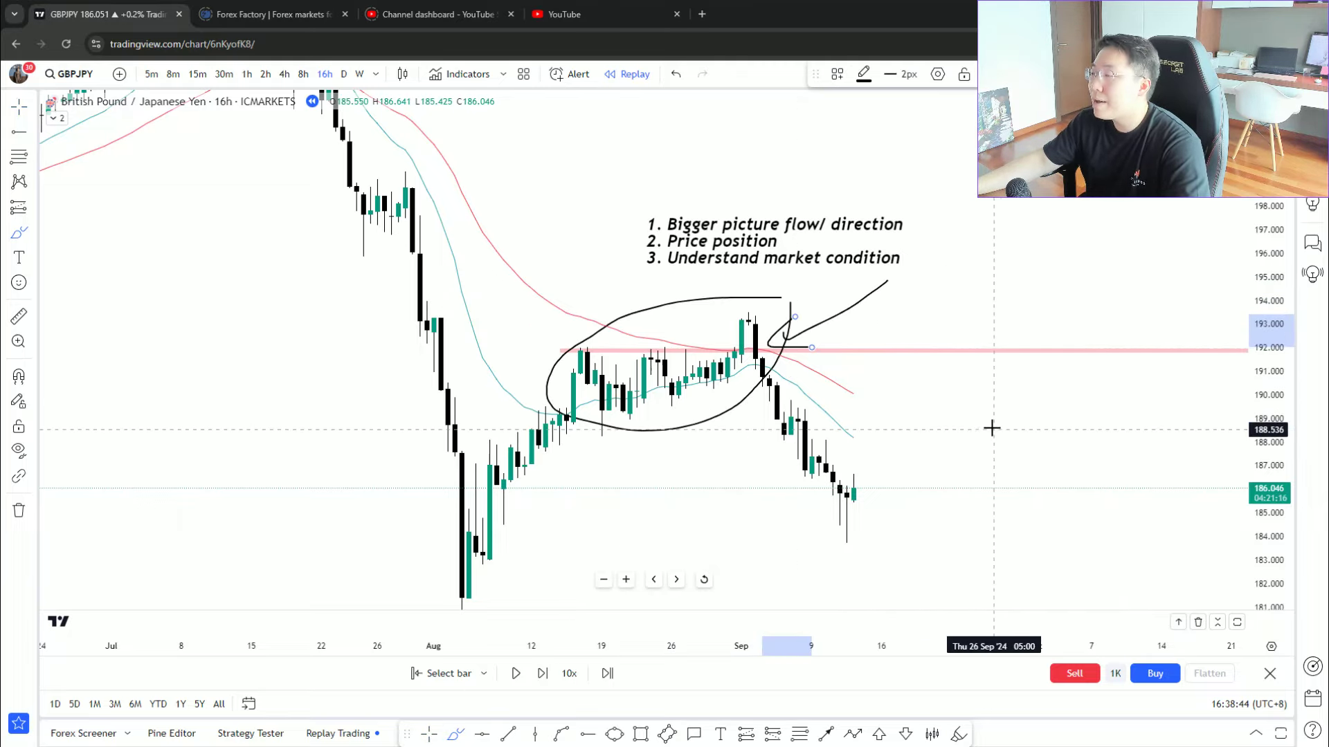
- Restart the bar replay from the early-September breakout candle above the 192 zone and advance it a few bars
click(648, 81)
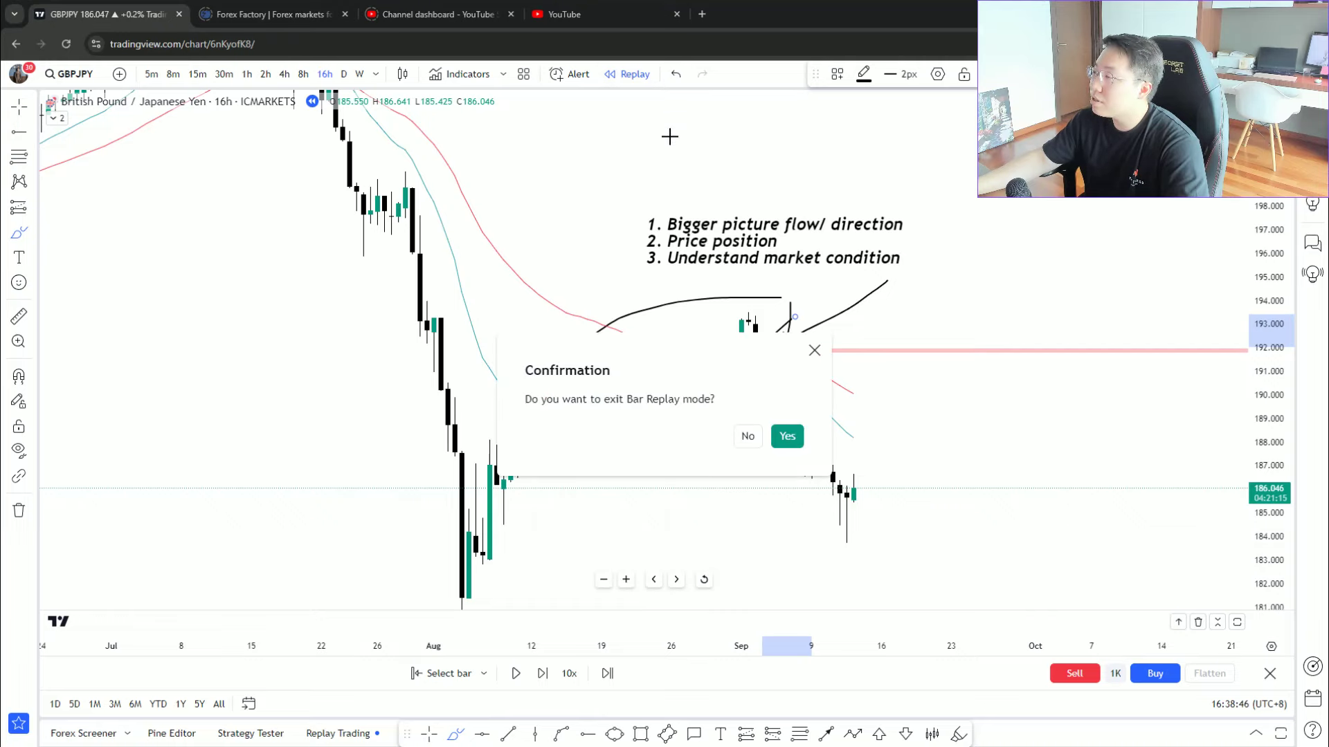
click(814, 350)
click(448, 673)
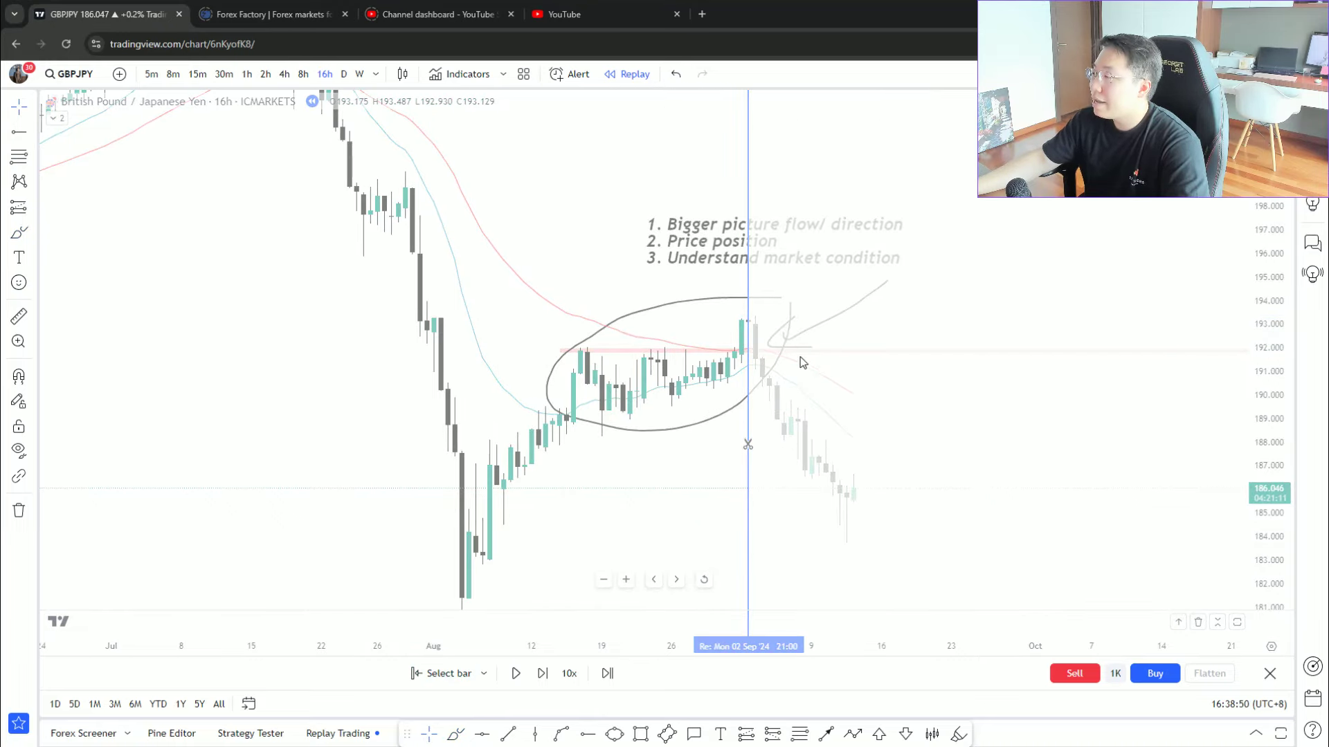
drag(654, 278, 540, 257)
scroll(650, 187, down, 4)
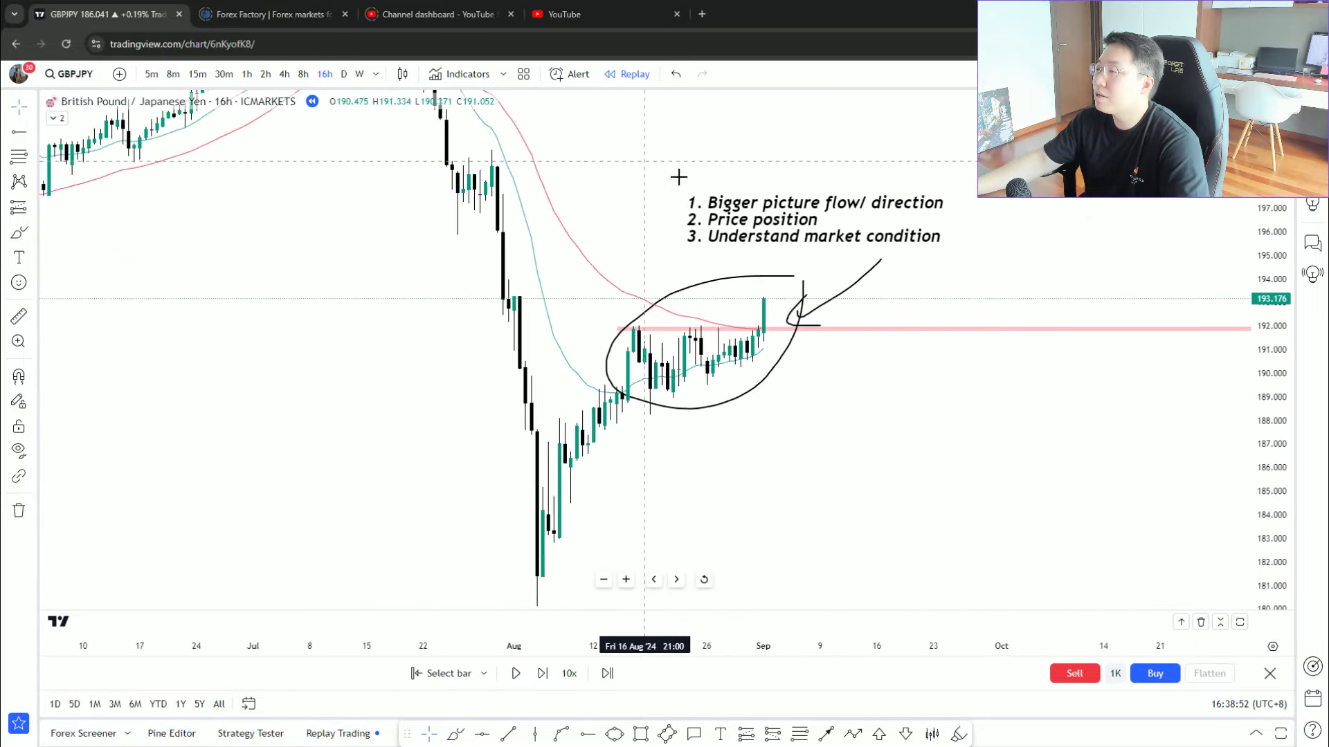
drag(1030, 431, 1056, 465)
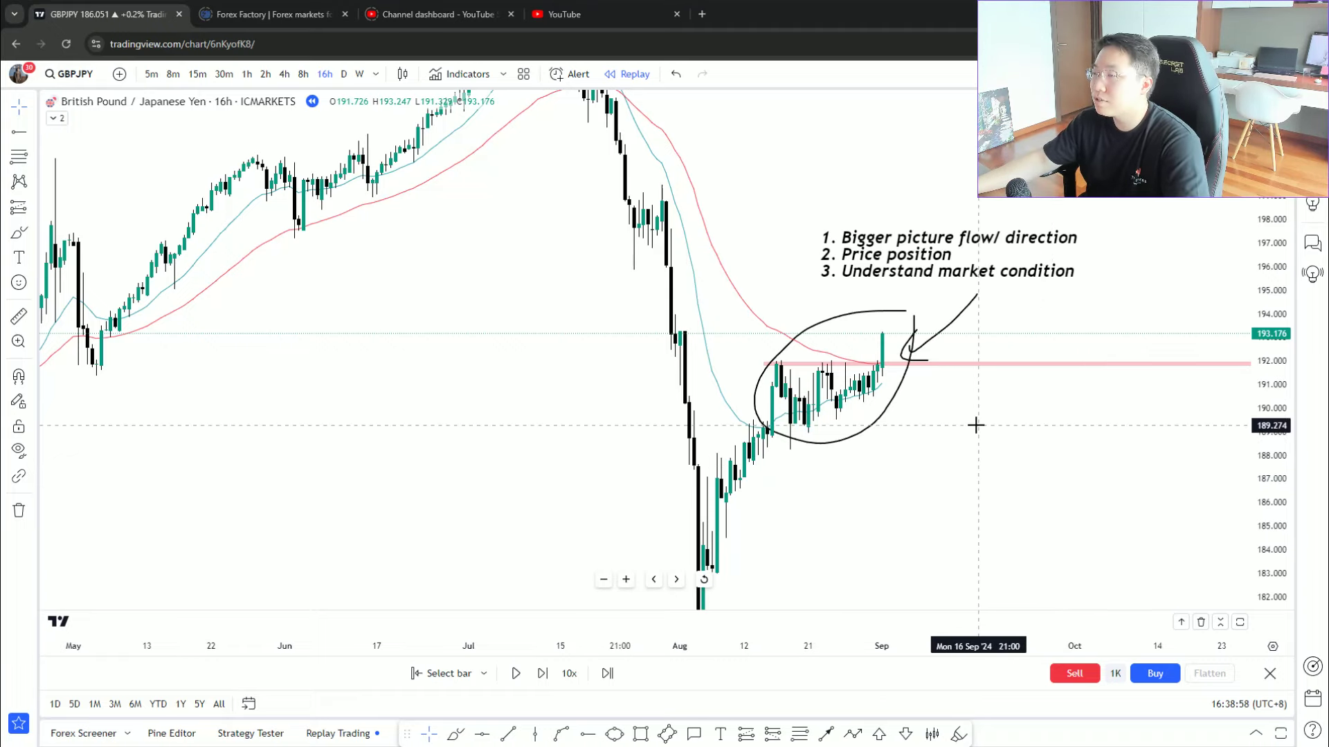
double_click(542, 673)
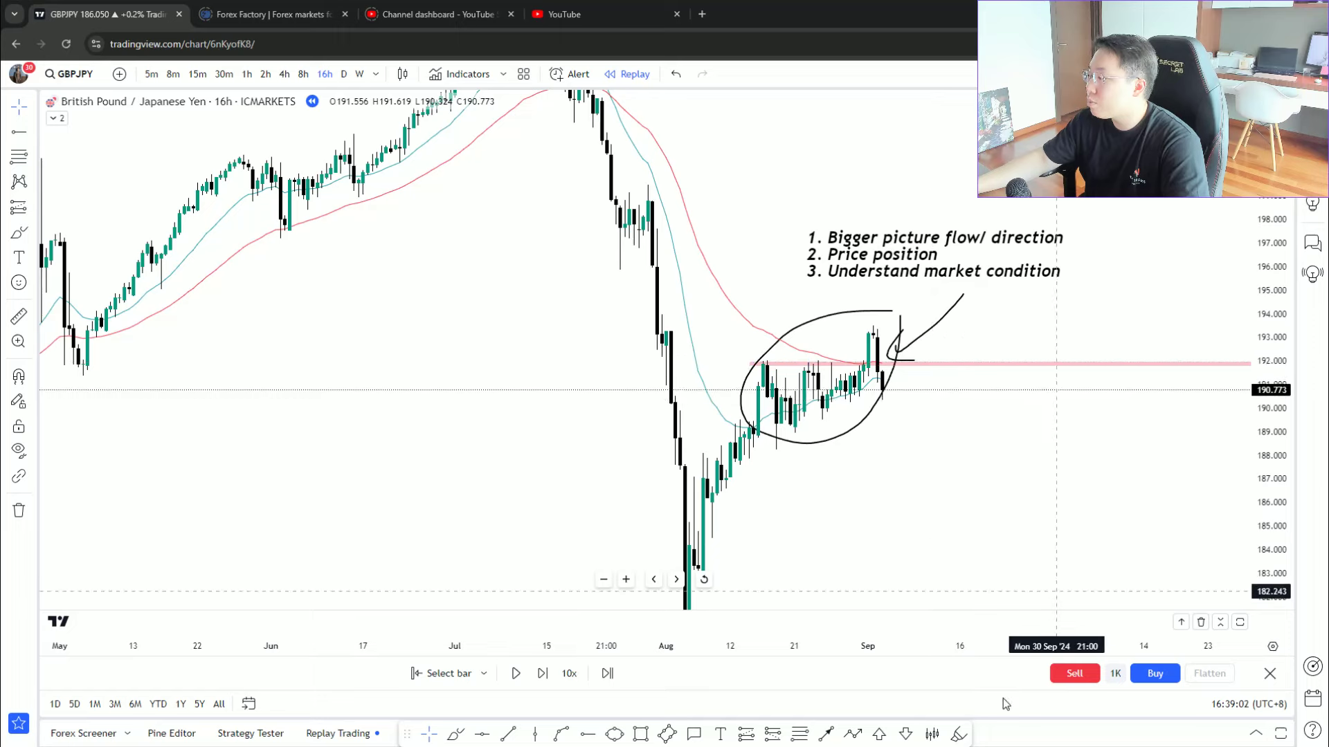
- Add the text label "191.96" on the 192 zone just after the early-September drop
click(720, 733)
click(959, 353)
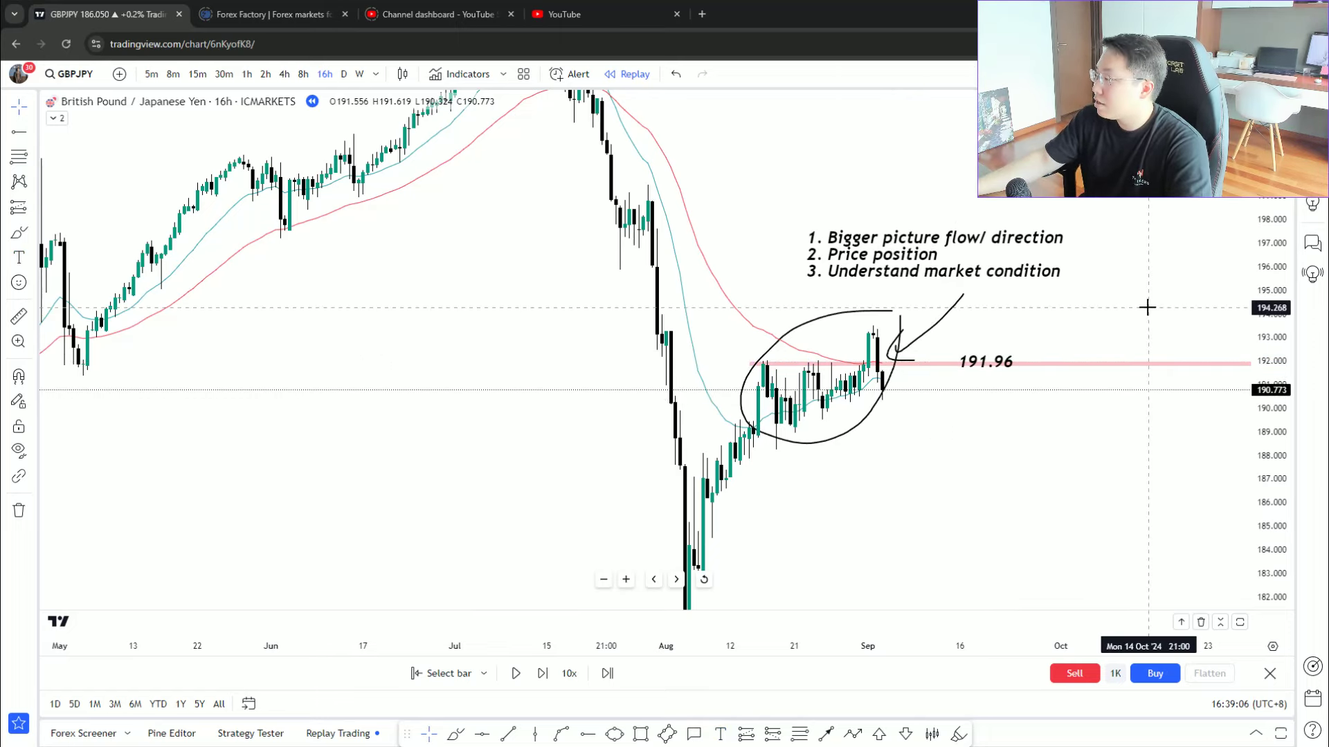
drag(988, 367, 973, 366)
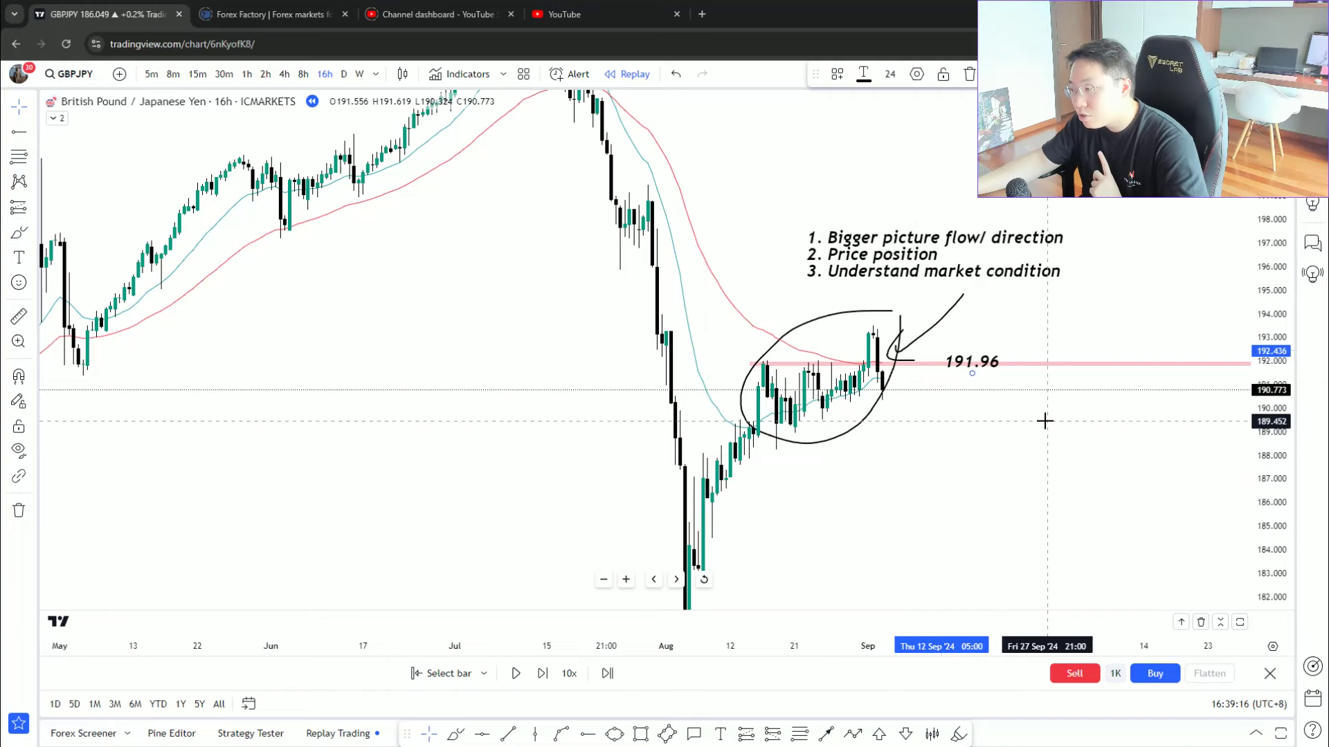
- Delete the brush arrow, circle and 191.96 label around the August–September consolidation, and exit bar replay
click(958, 308)
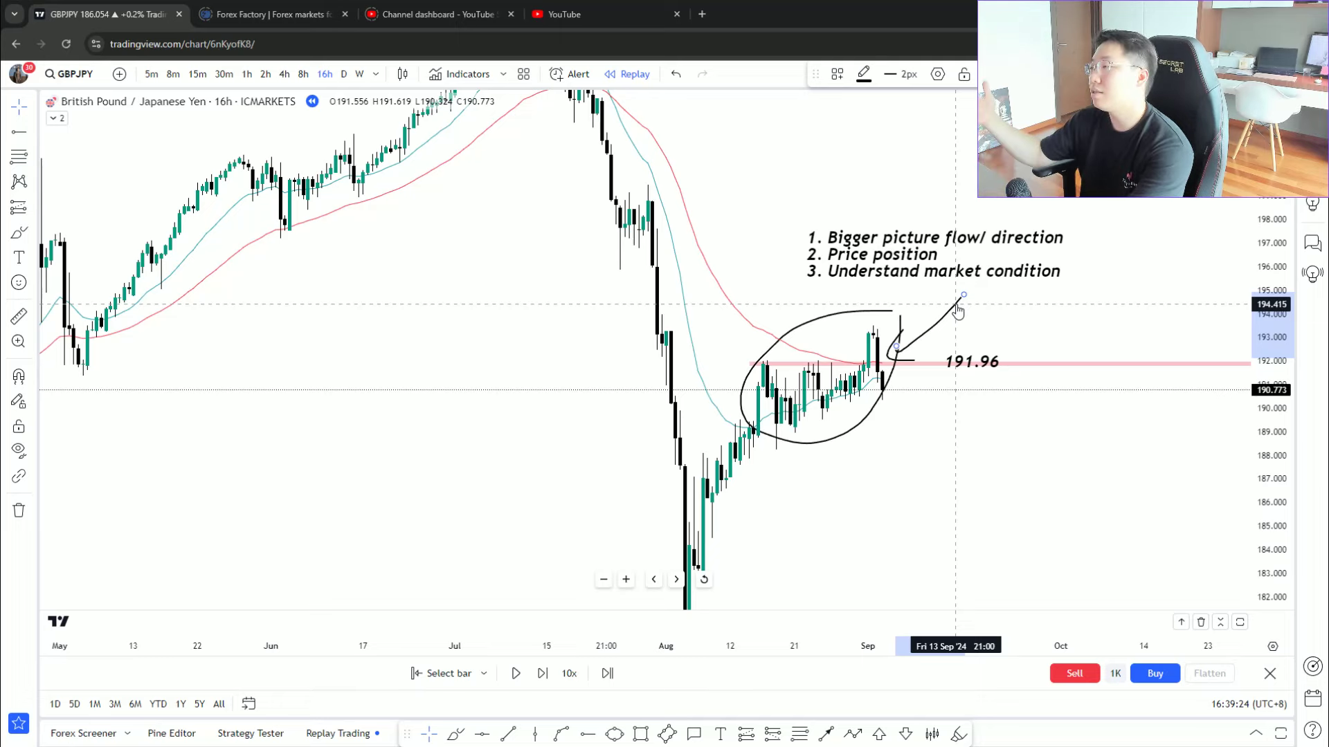
key(Delete)
click(902, 333)
key(Delete)
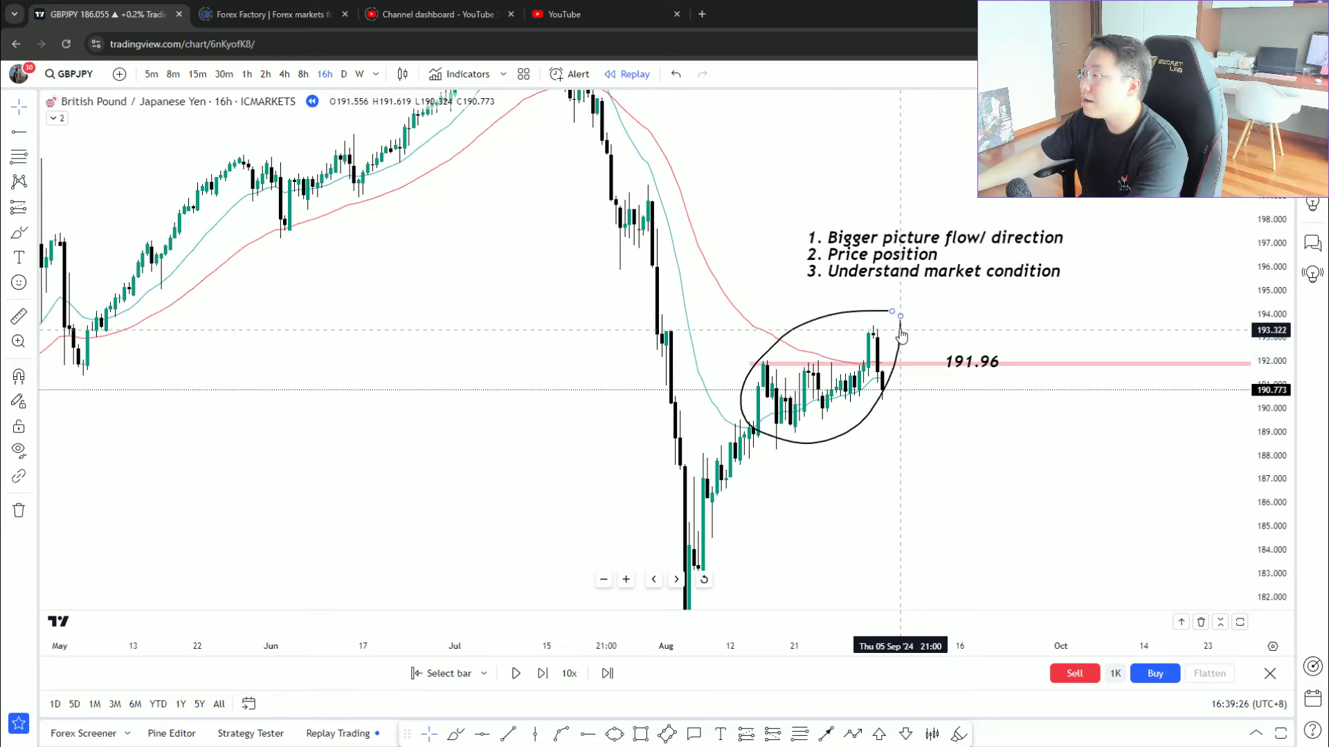
click(900, 332)
key(Delete)
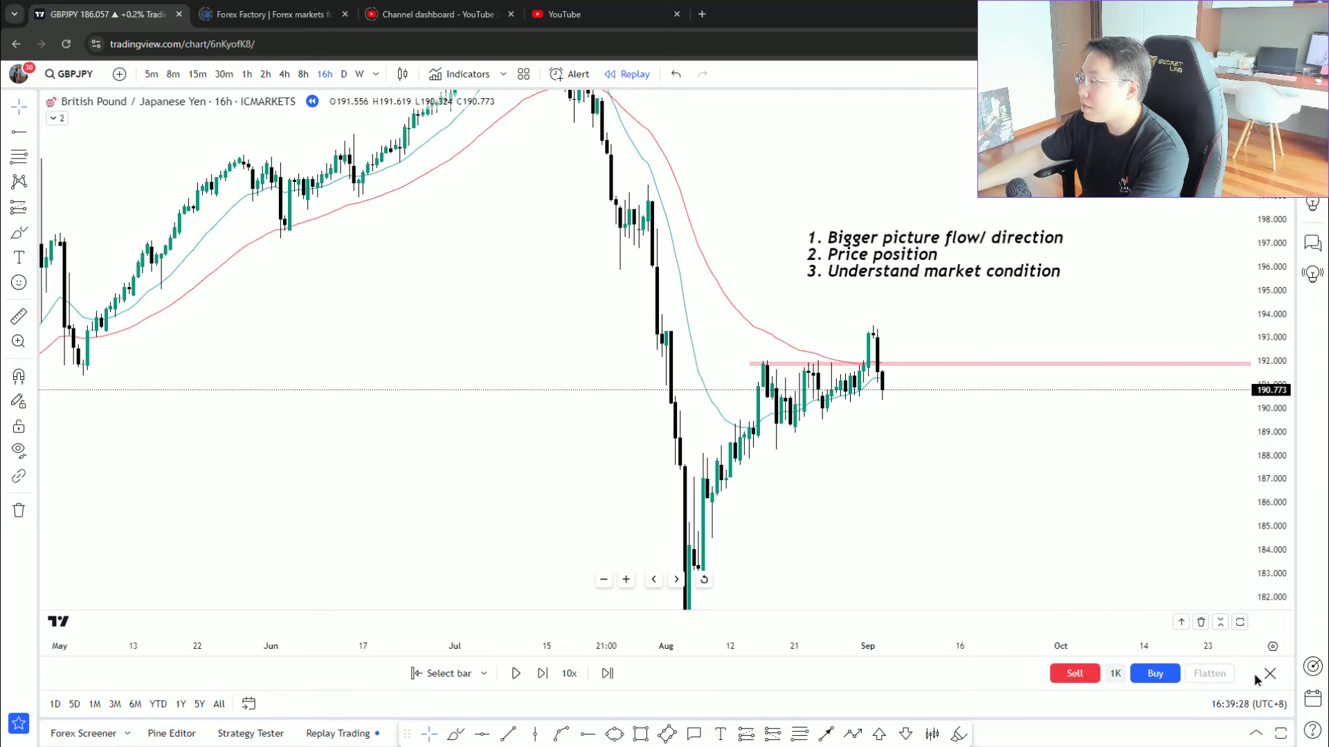
click(1270, 673)
click(787, 437)
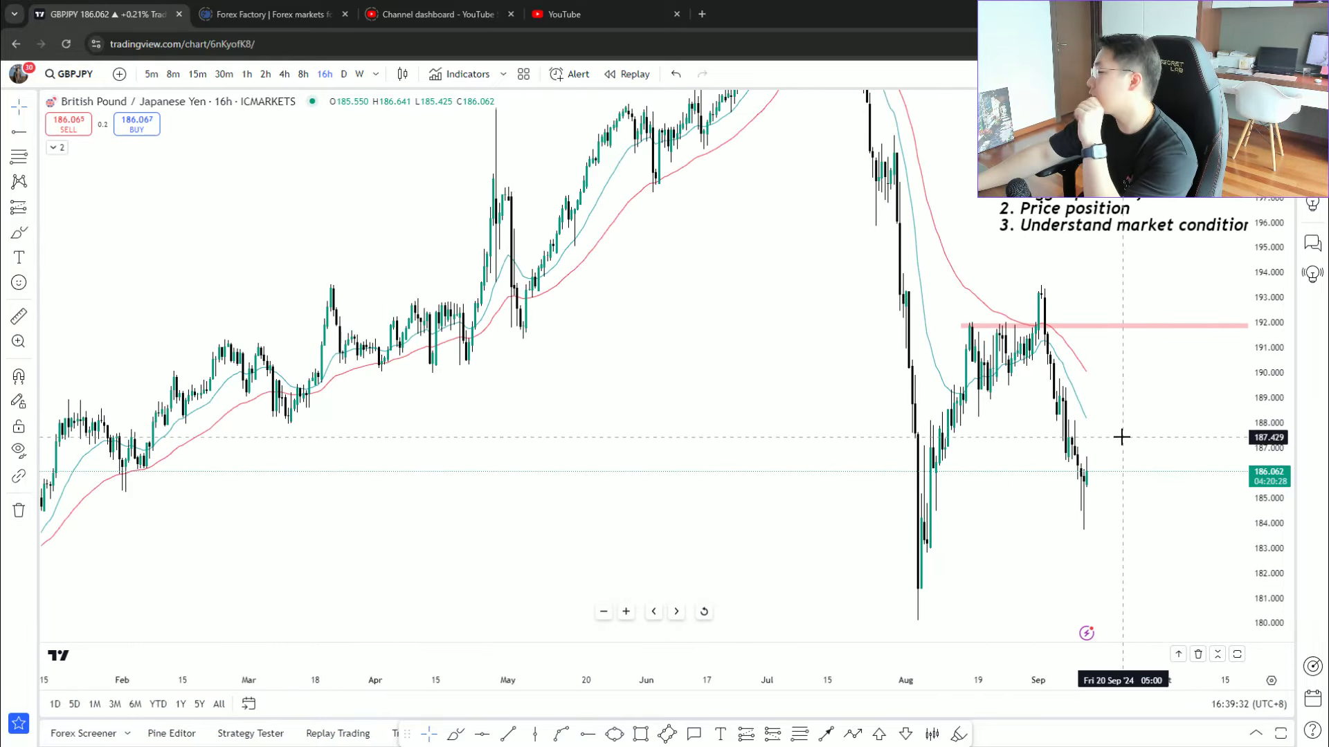
- Reorder the text note so point 2 reads "Understand market condition" and point 3 reads "Price position"
scroll(1121, 436, down, 3)
scroll(994, 406, up, 3)
double_click(720, 210)
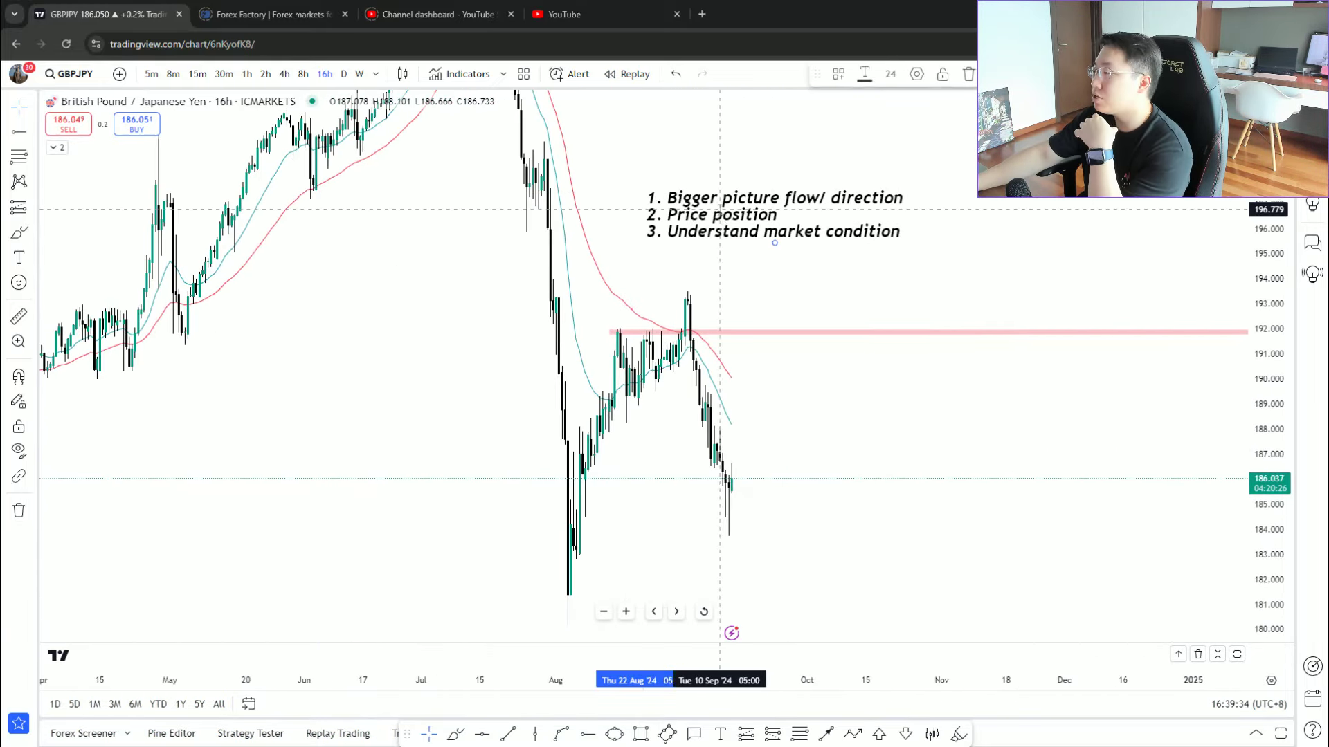
click(563, 343)
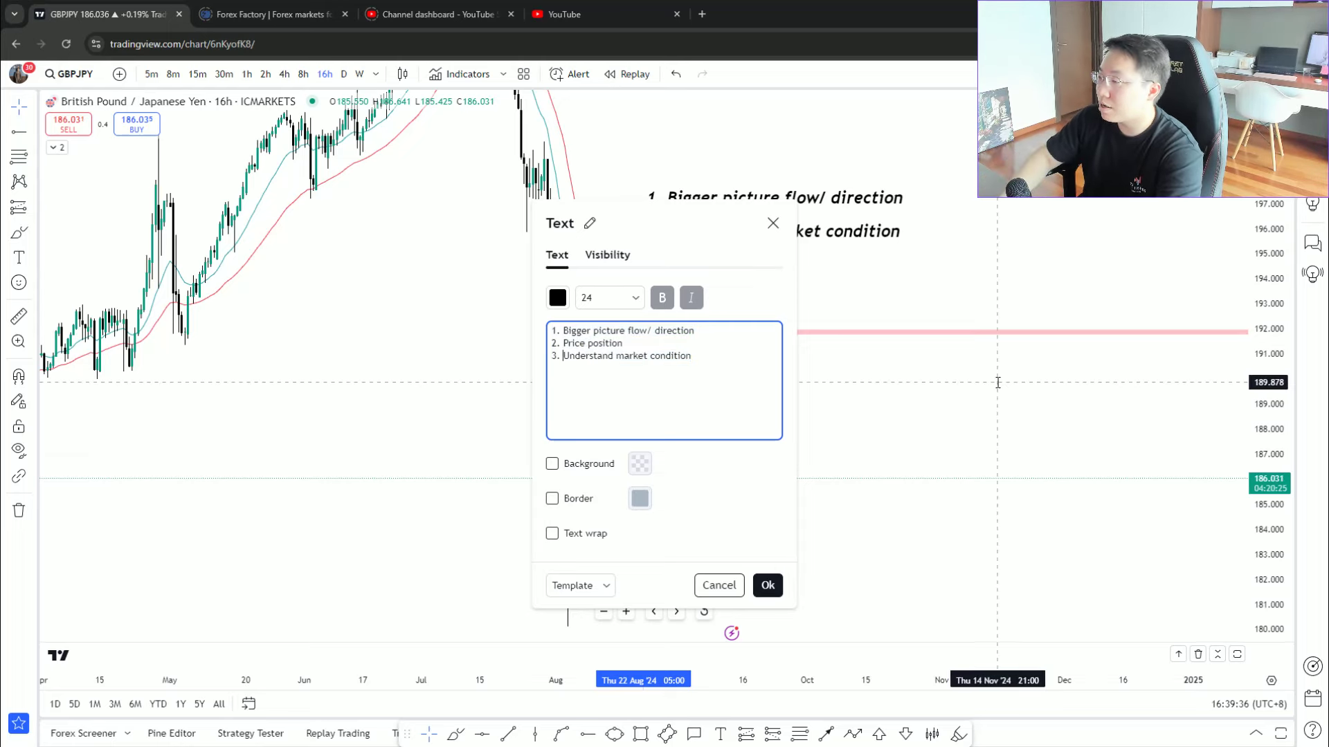
key(BackSpace)
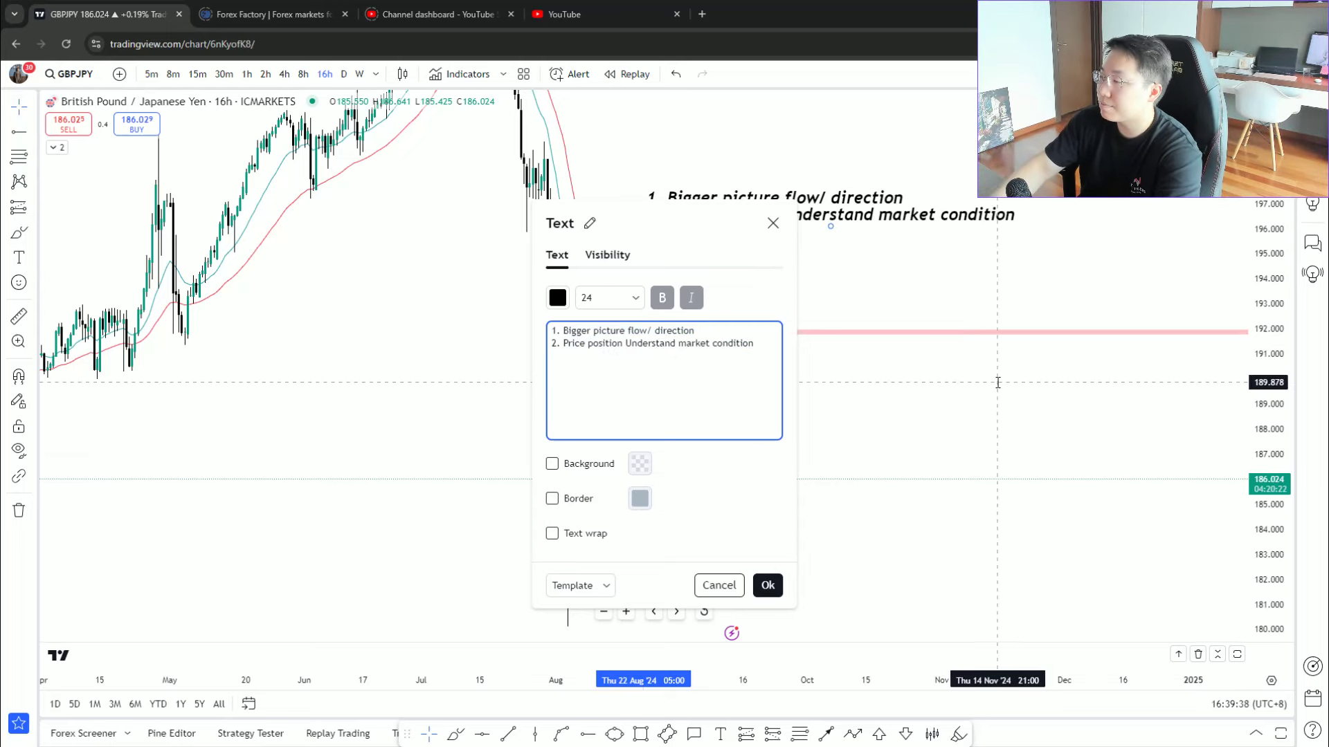
key(shift+End)
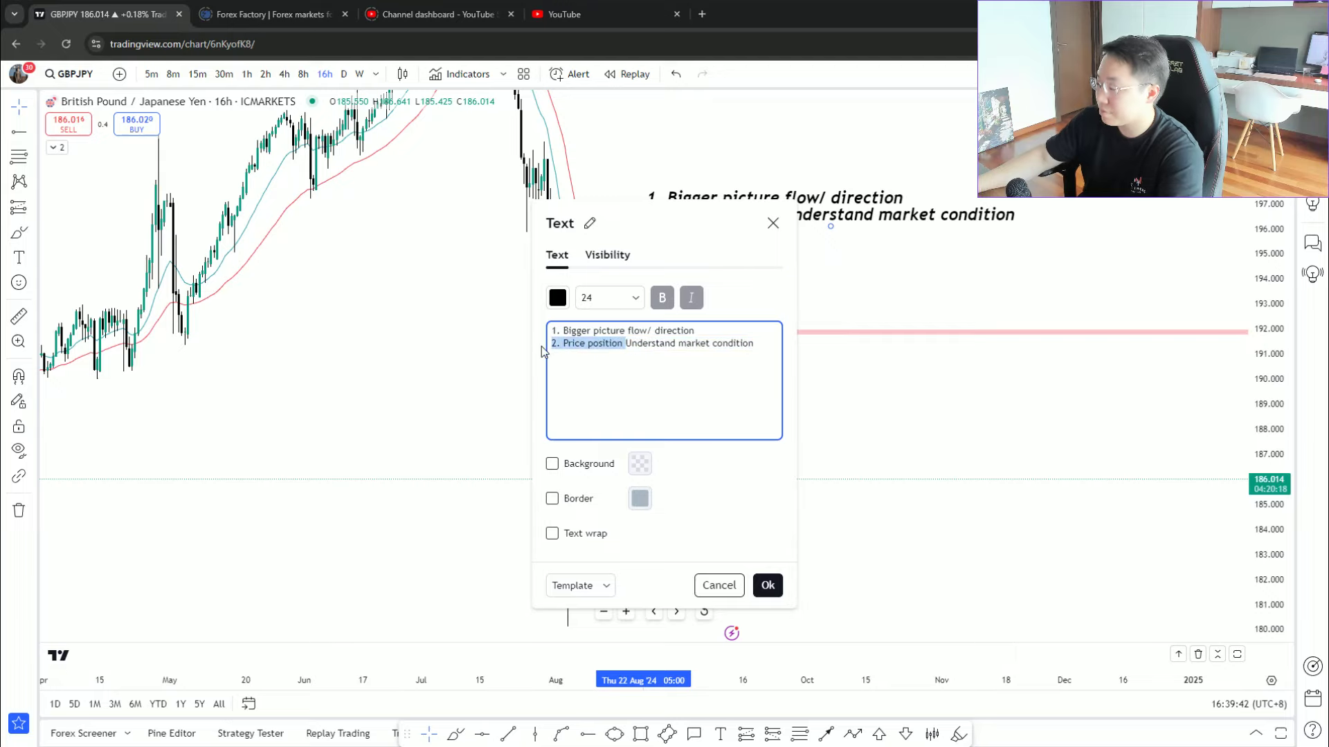
key(BackSpace)
text(2.)
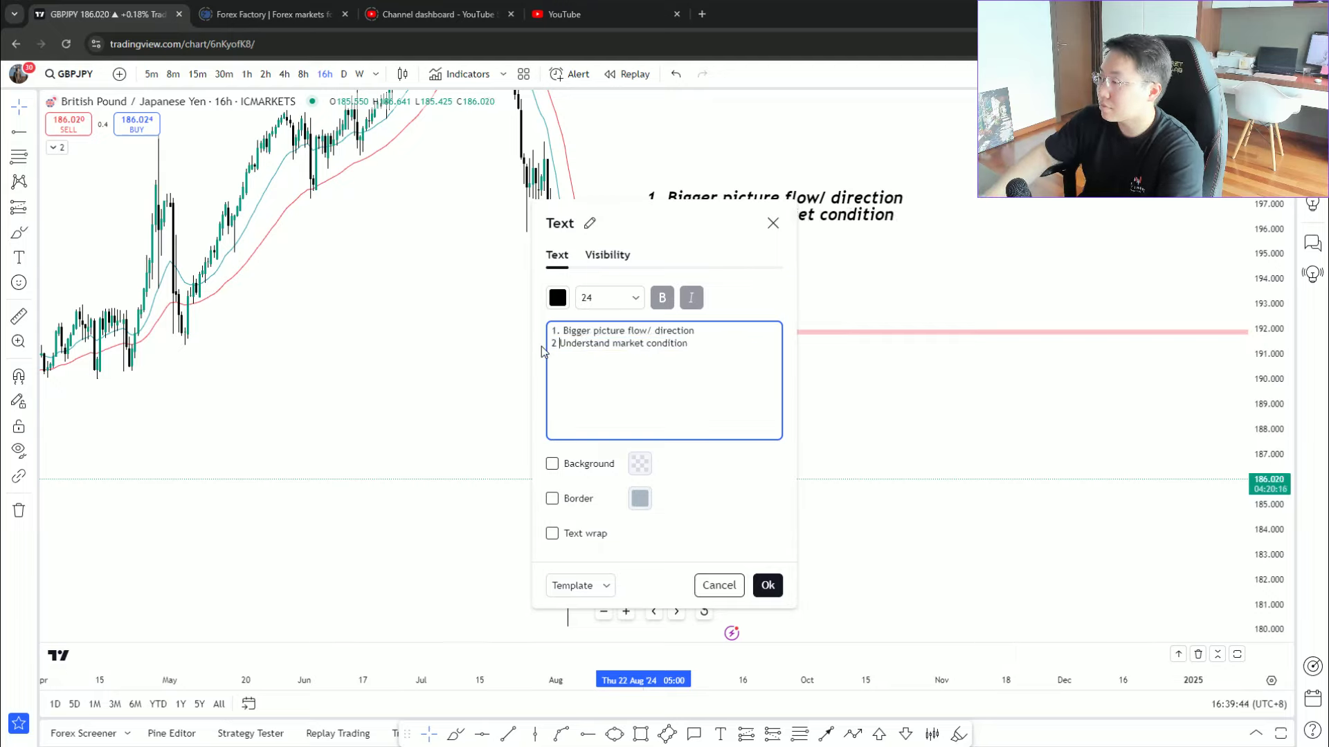
click(696, 348)
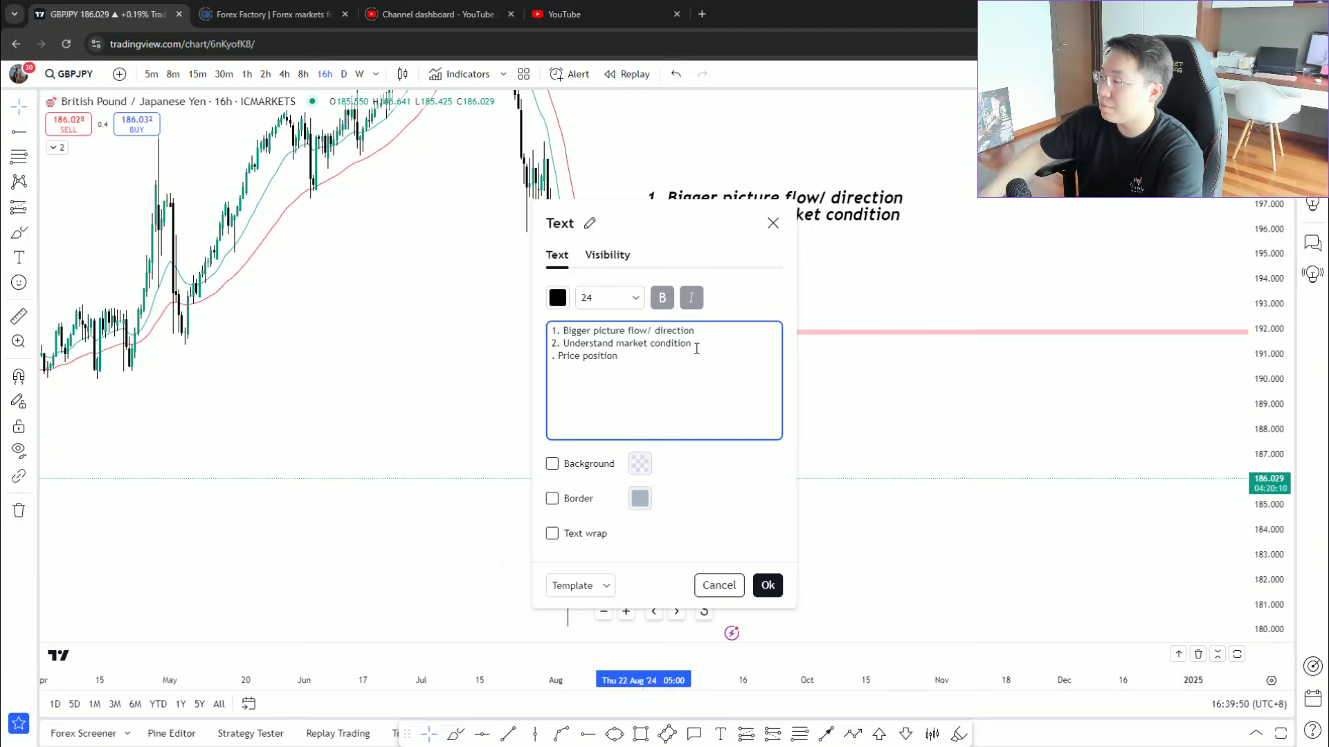
click(768, 580)
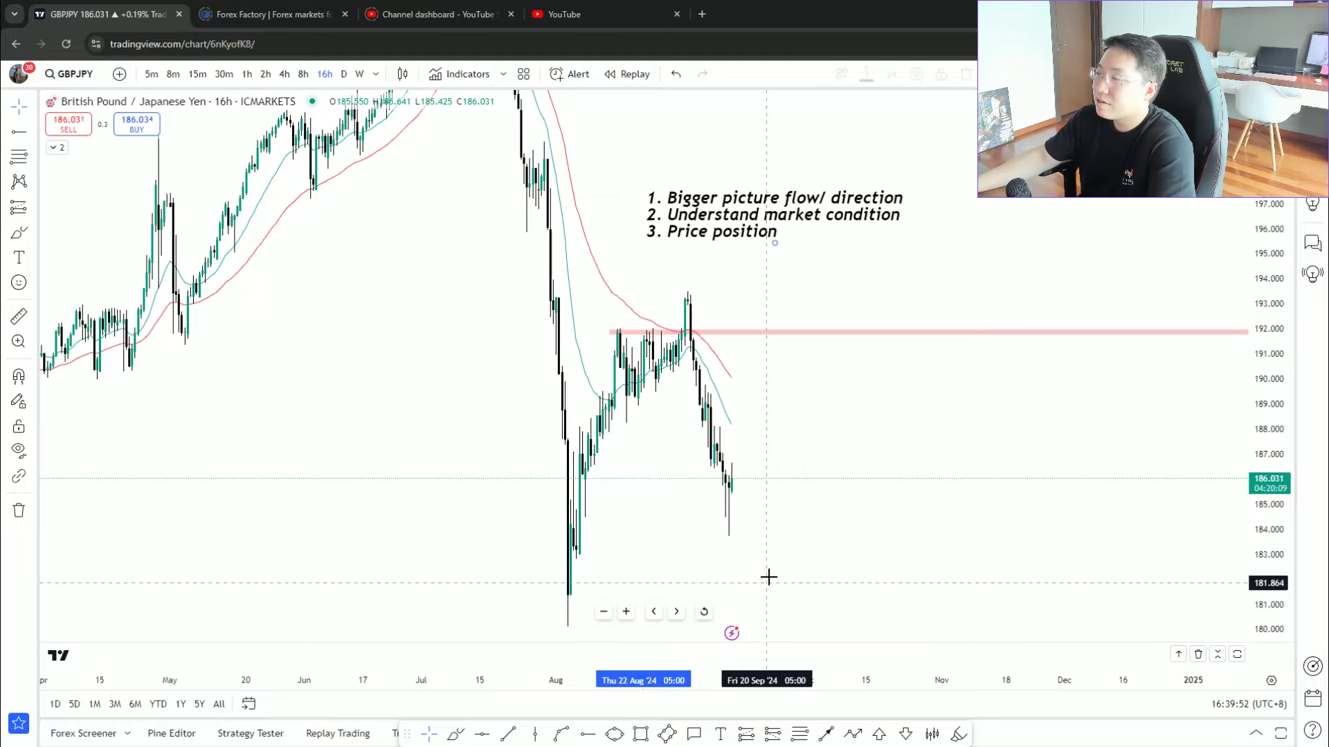
- Reposition the reordered text note in the empty space above the early-September peak on the 16-hour chart
drag(949, 457, 992, 472)
drag(770, 229, 773, 232)
scroll(938, 537, up, 2)
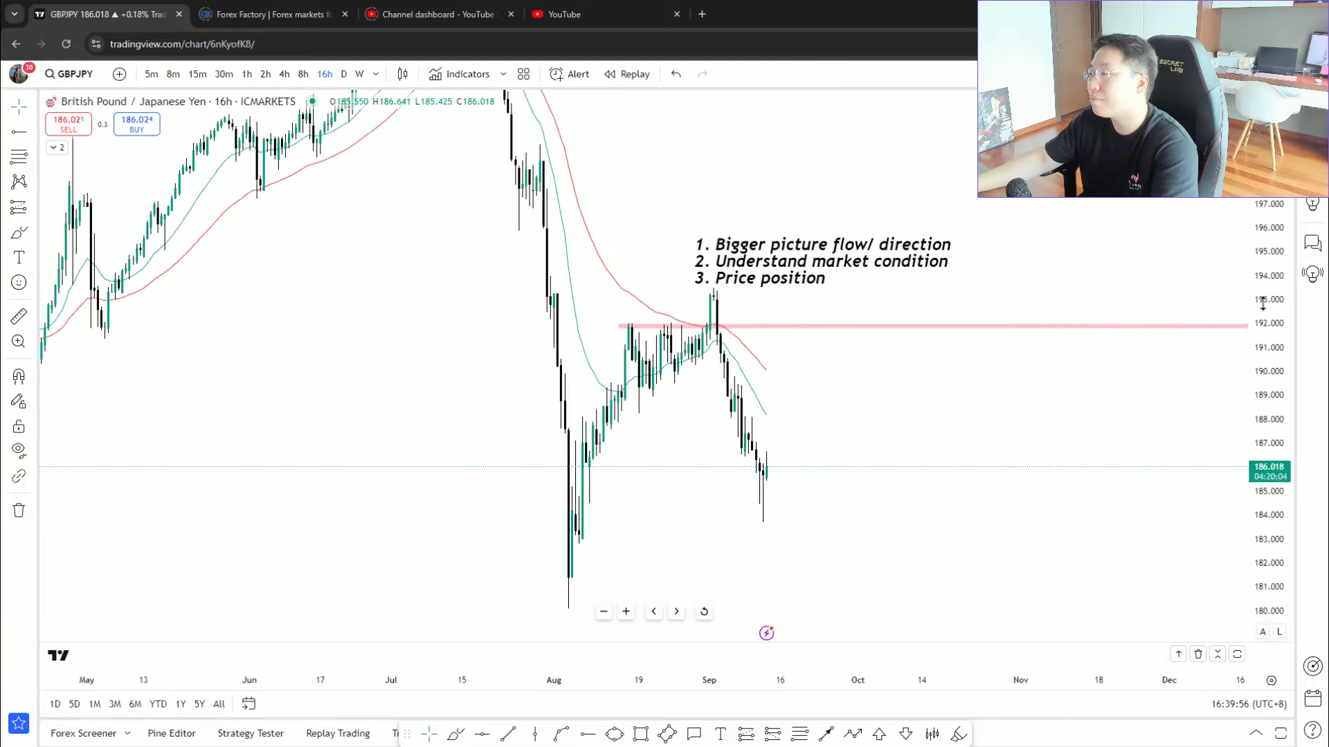
scroll(883, 320, left, 2)
drag(787, 278, 766, 236)
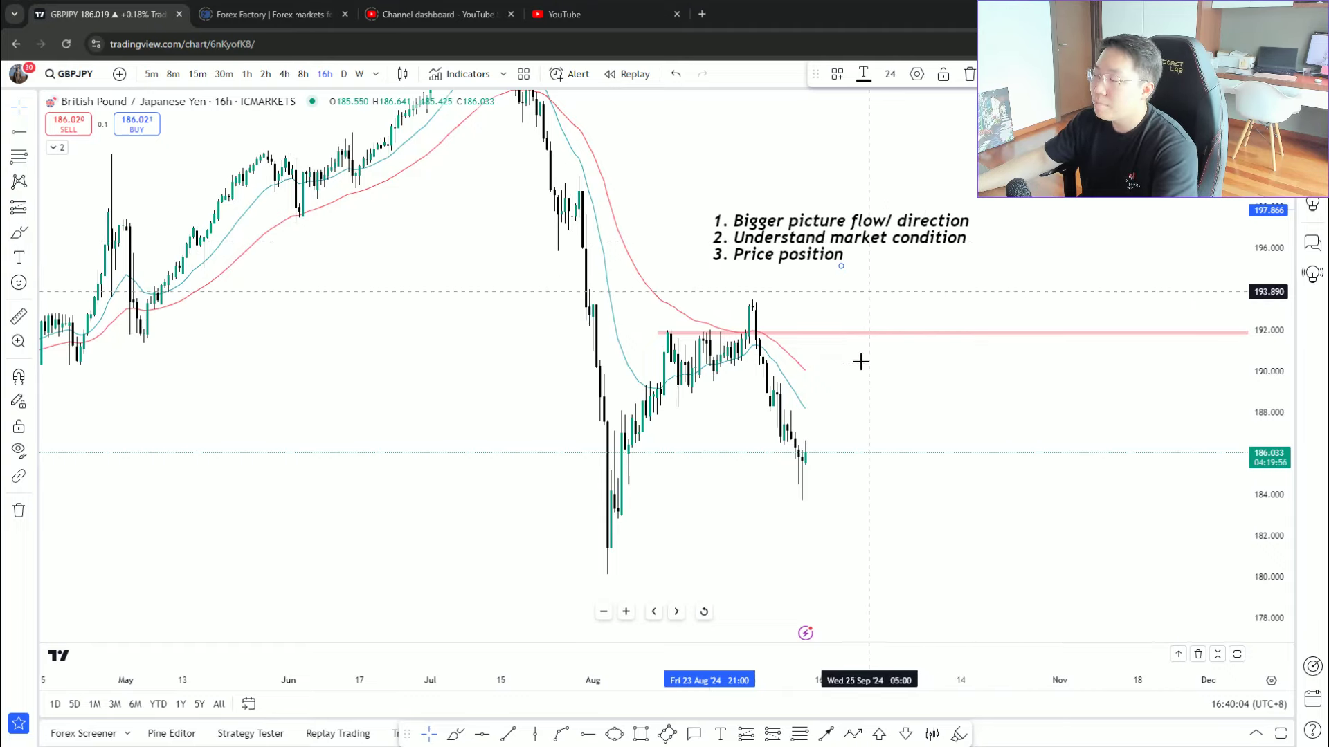
click(857, 492)
drag(872, 506, 886, 503)
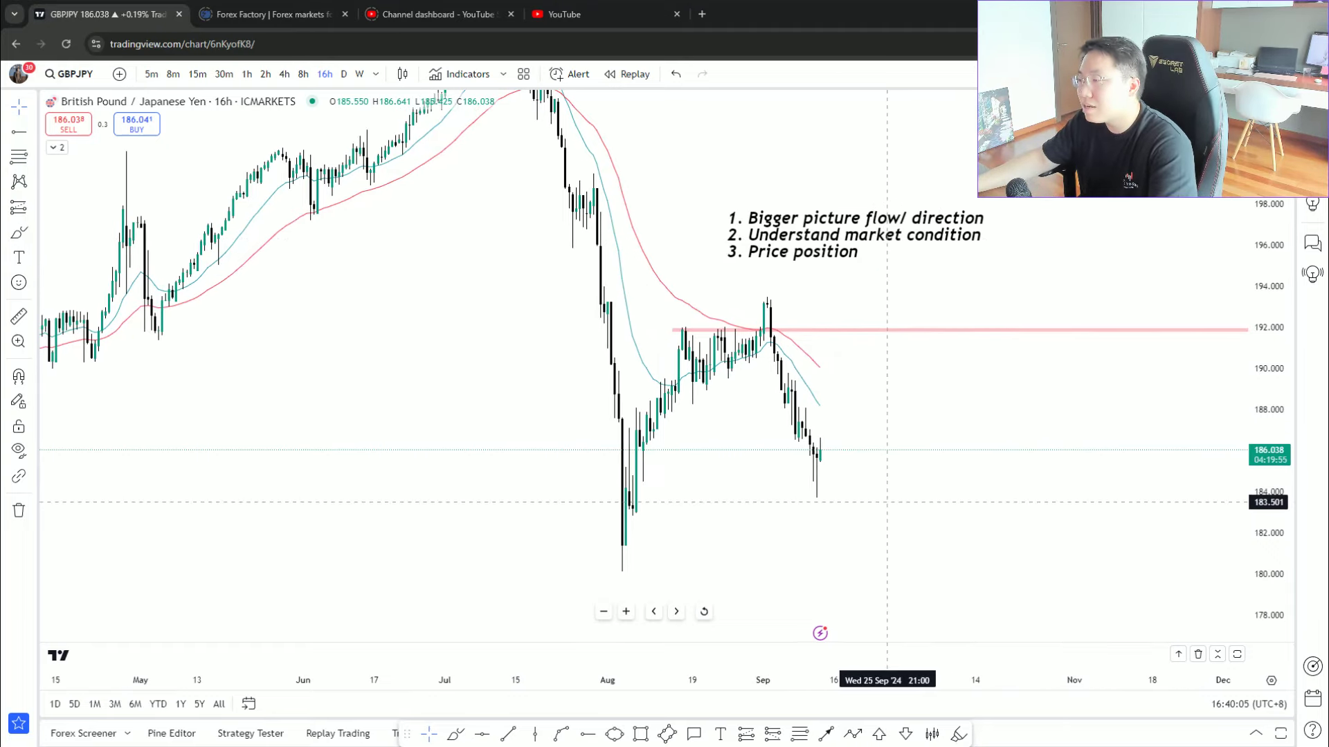
shift+click(833, 459)
click(841, 467)
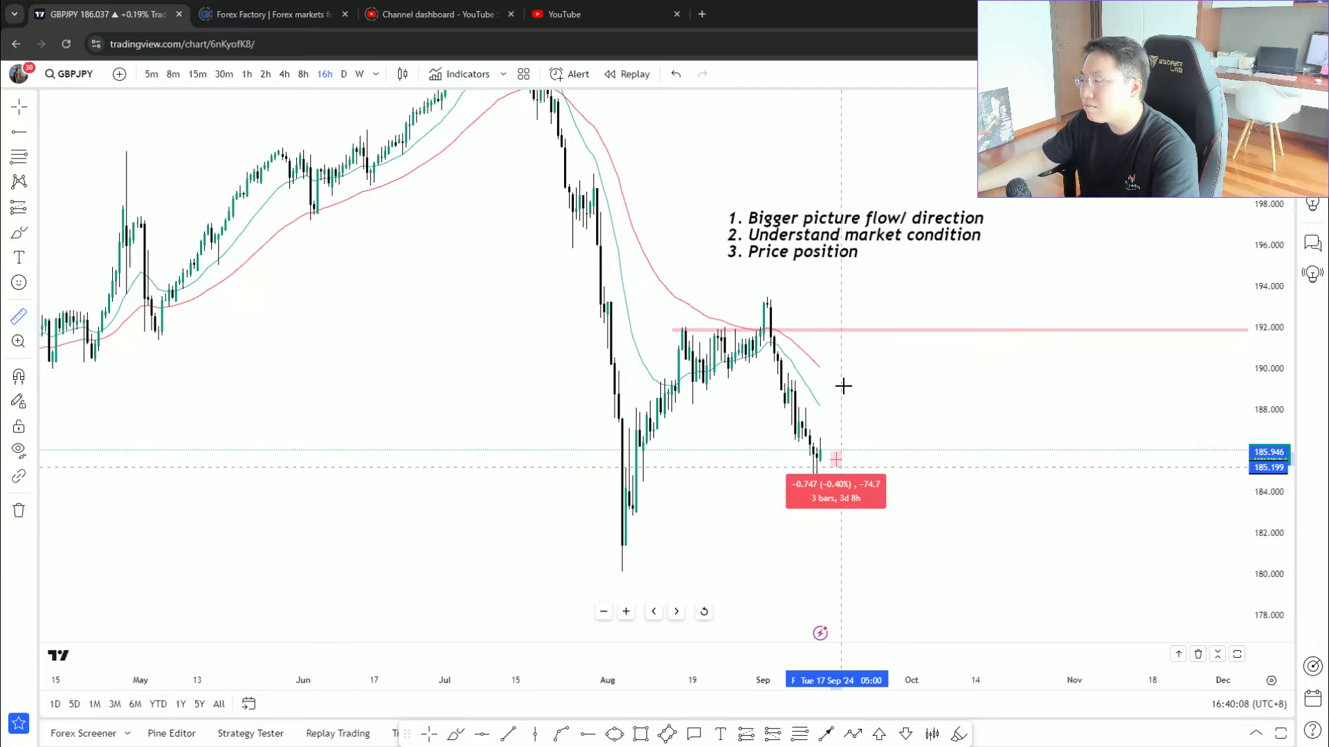
click(898, 400)
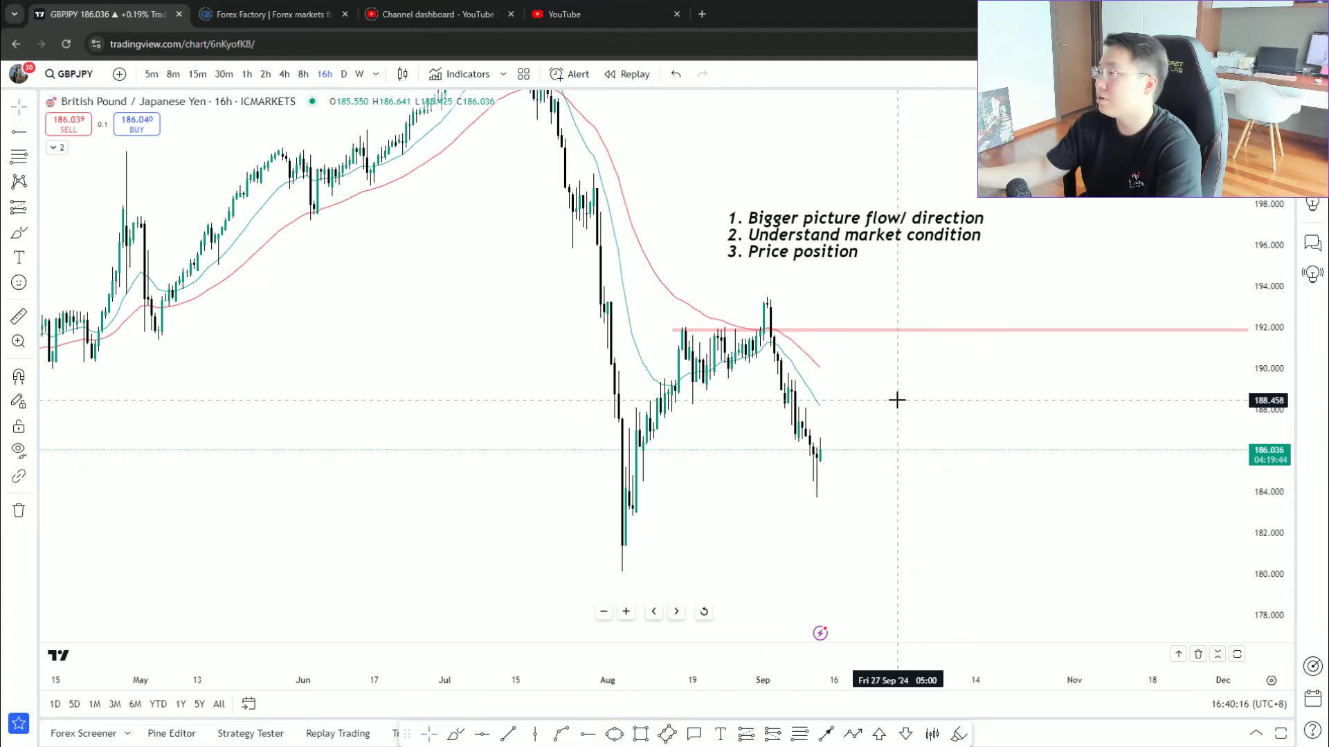
- Move the text note closer to the August decline and switch the chart to the 15-minute timeframe
drag(734, 236, 663, 263)
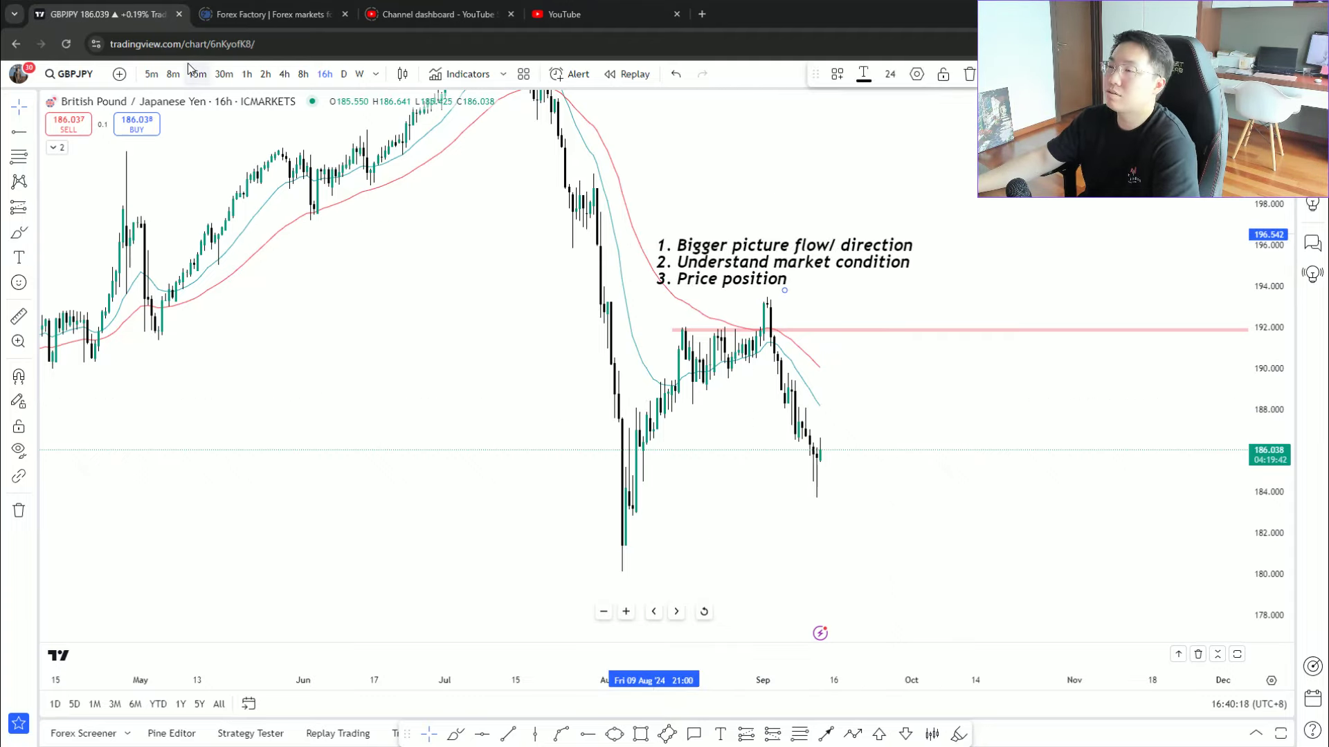
click(197, 74)
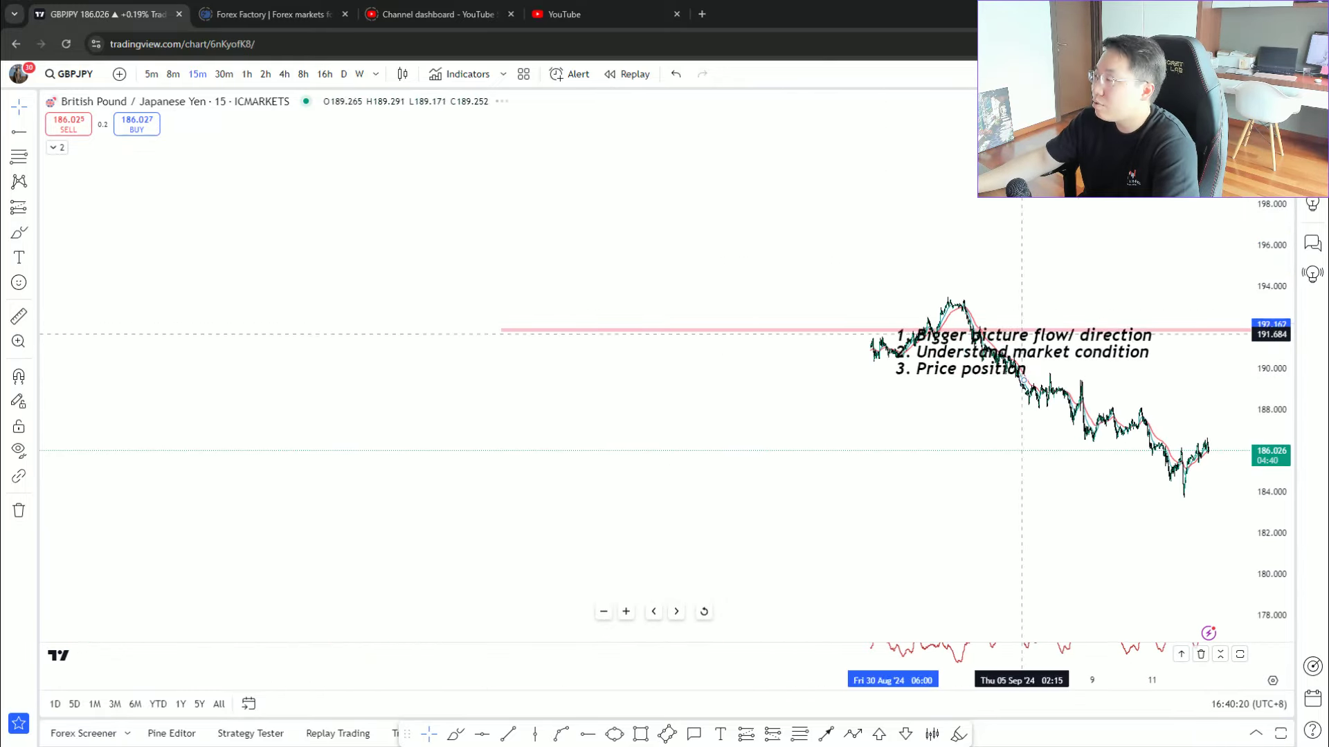
scroll(1218, 495, up, 6)
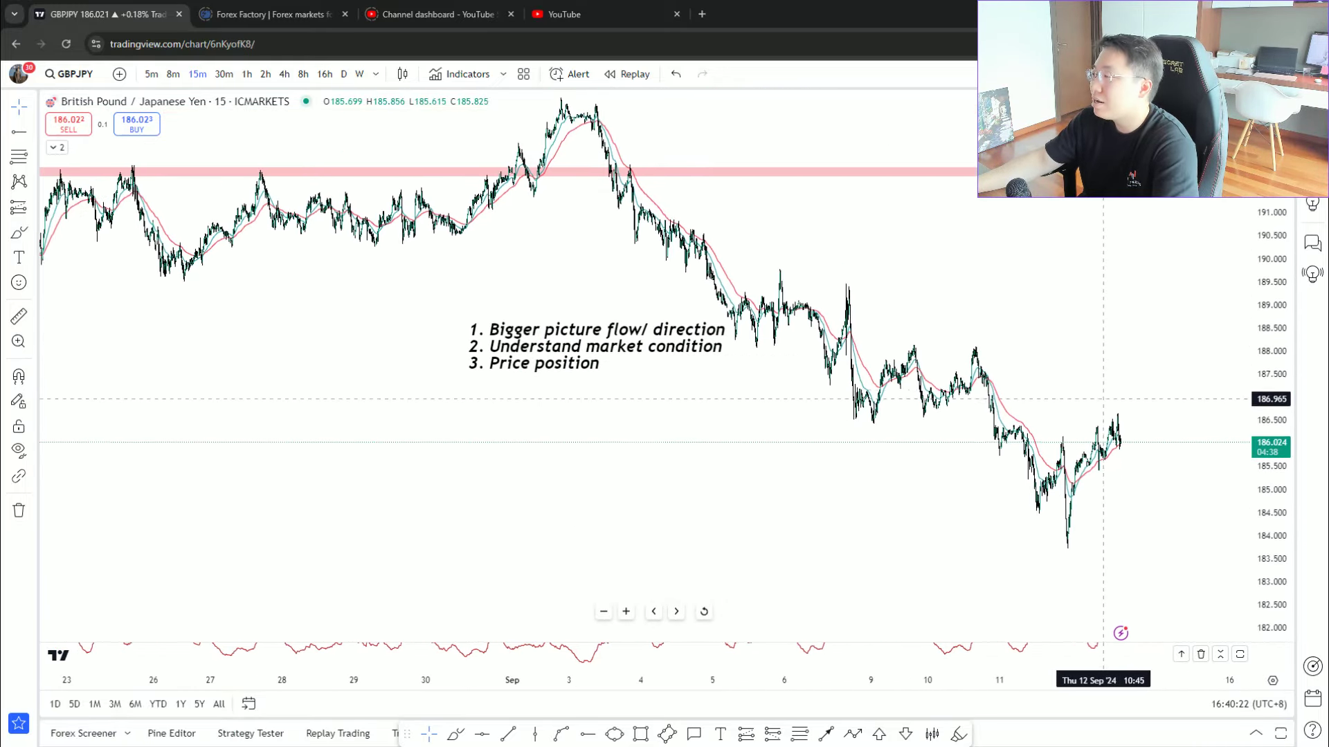
drag(1103, 400, 1111, 425)
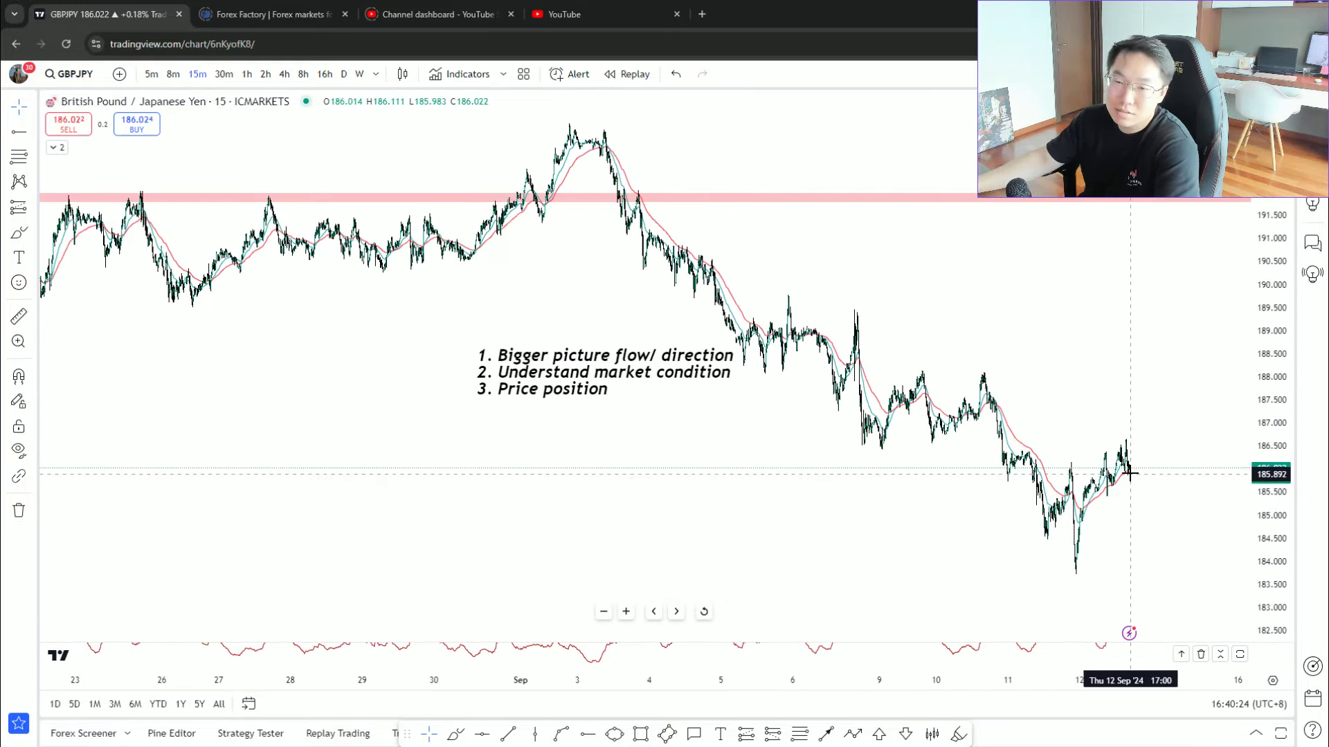
scroll(1130, 474, up, 2)
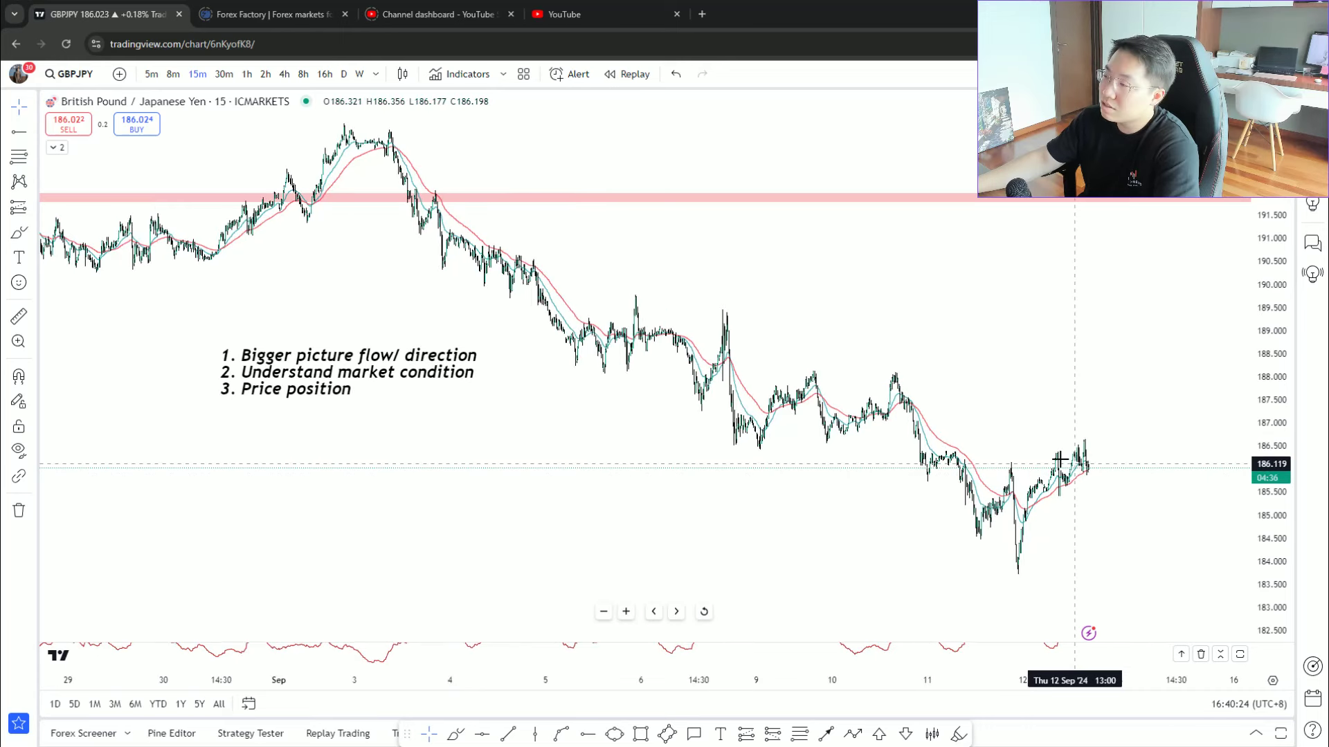
- Draw a thin rectangle zone at about 186.5, starting from the 9 September lows and spanning the current price area
click(641, 734)
click(717, 441)
click(807, 448)
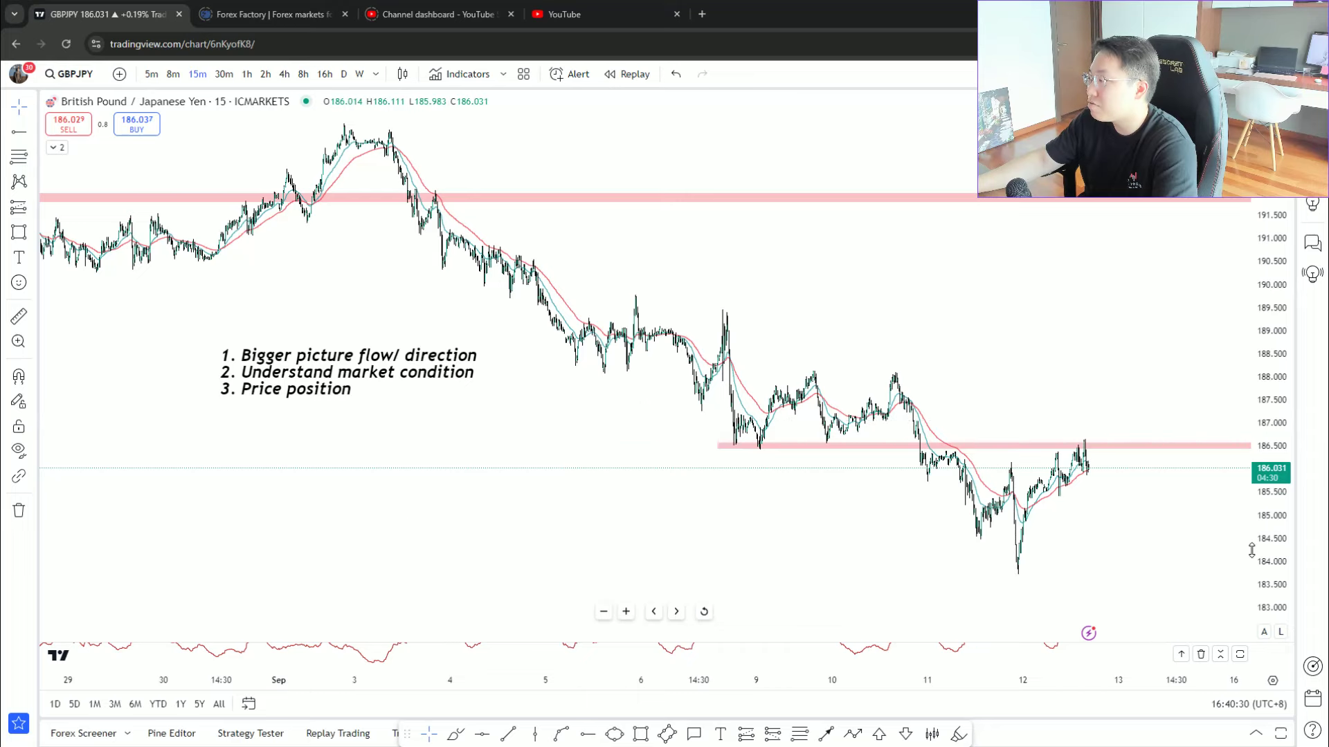
- Move the text note into the empty area above the 10–11 September highs, below the 192 zone
scroll(1166, 442, up, 3)
mouse_move(222, 361)
mouse_down()
mouse_move(993, 309)
mouse_move(1035, 249)
mouse_move(983, 263)
mouse_up()
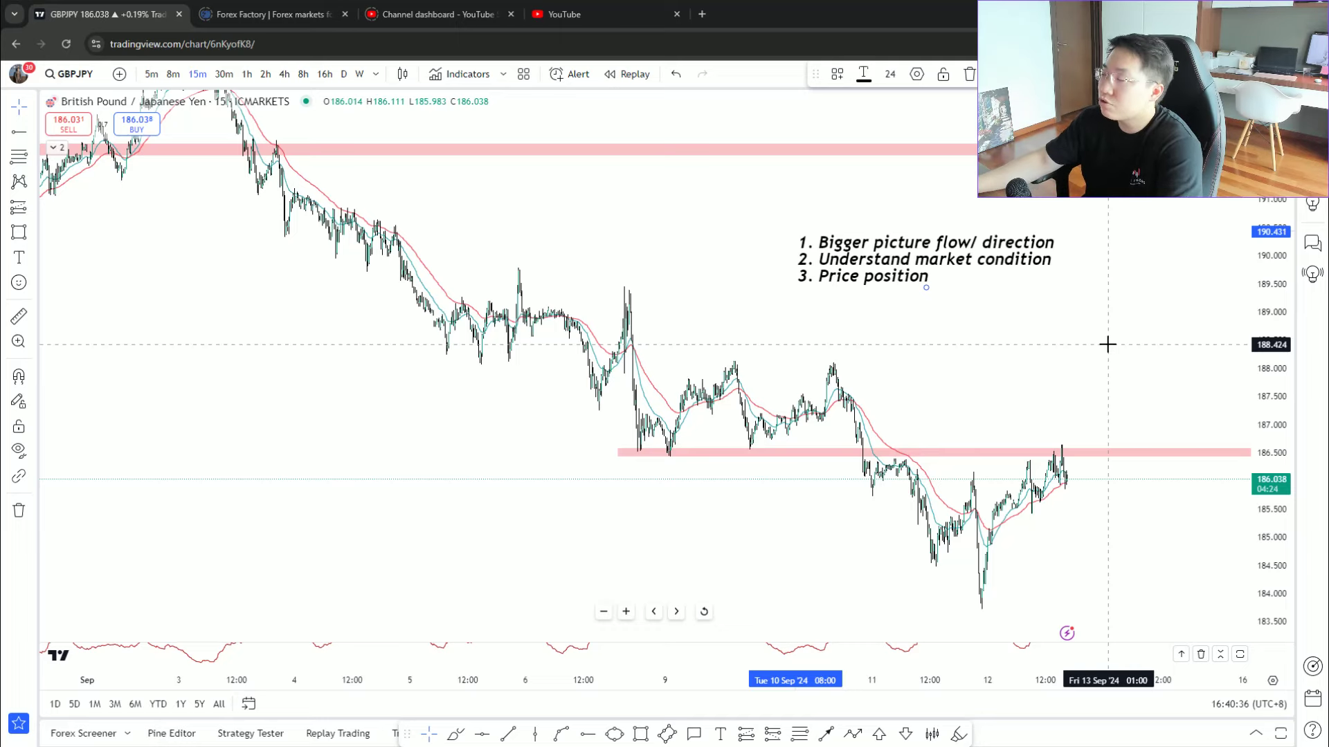
click(1095, 306)
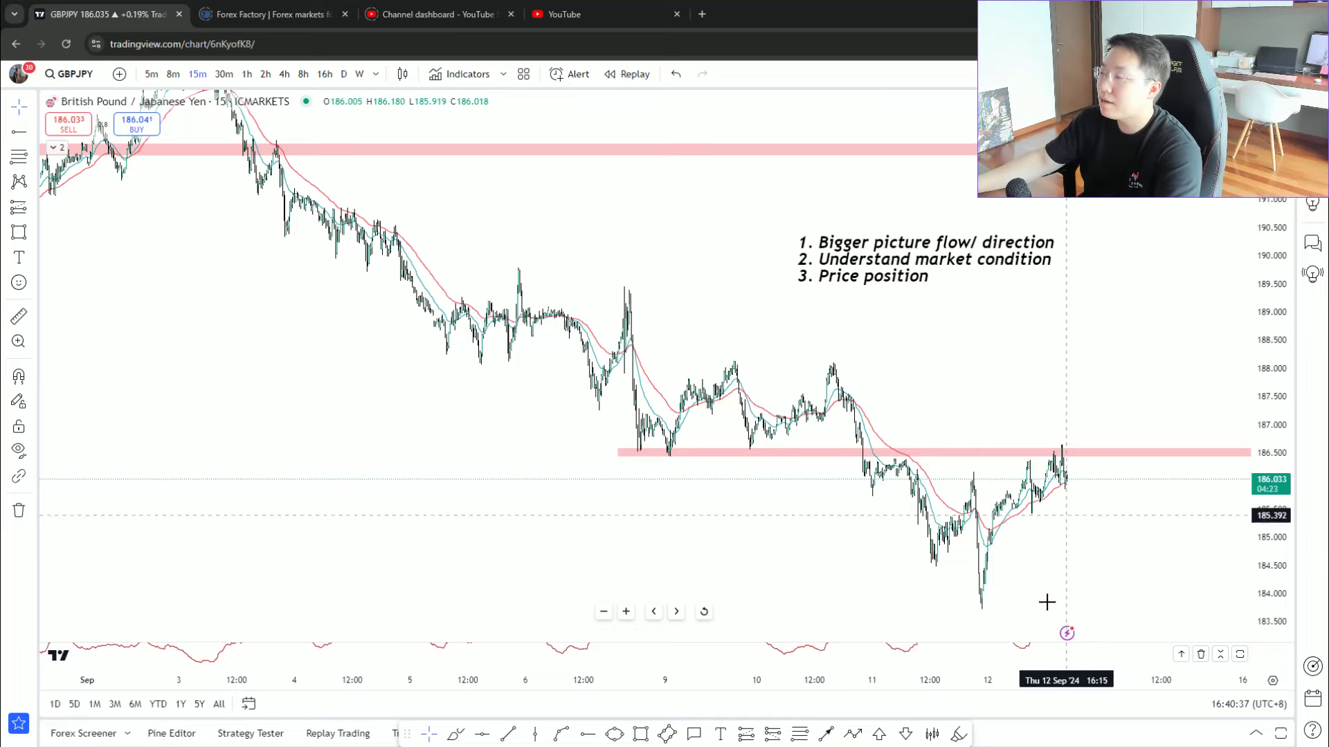
- Draw a path projecting a rise to about 187.0, a retest of the 186.5 zone and a rally to about 191.3
click(855, 735)
click(1090, 483)
click(1110, 423)
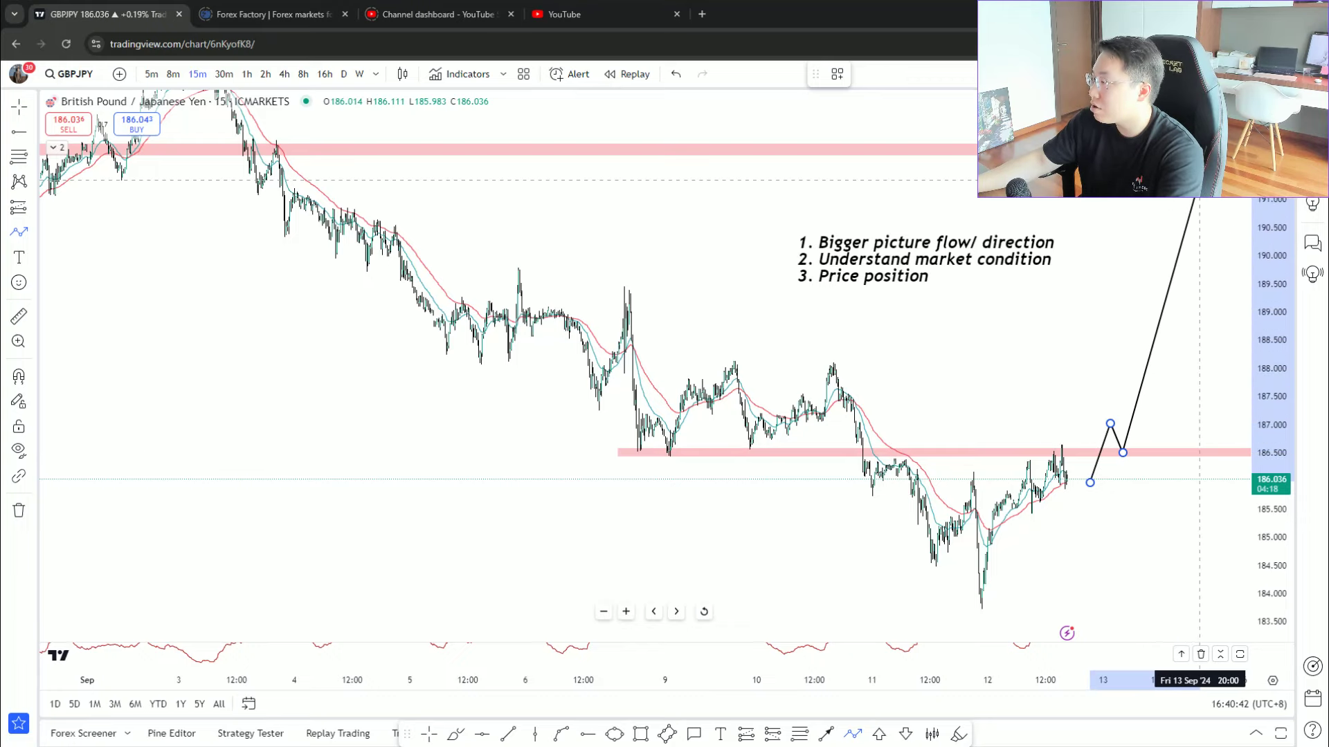
double_click(1198, 183)
click(1043, 362)
drag(1044, 362, 1140, 372)
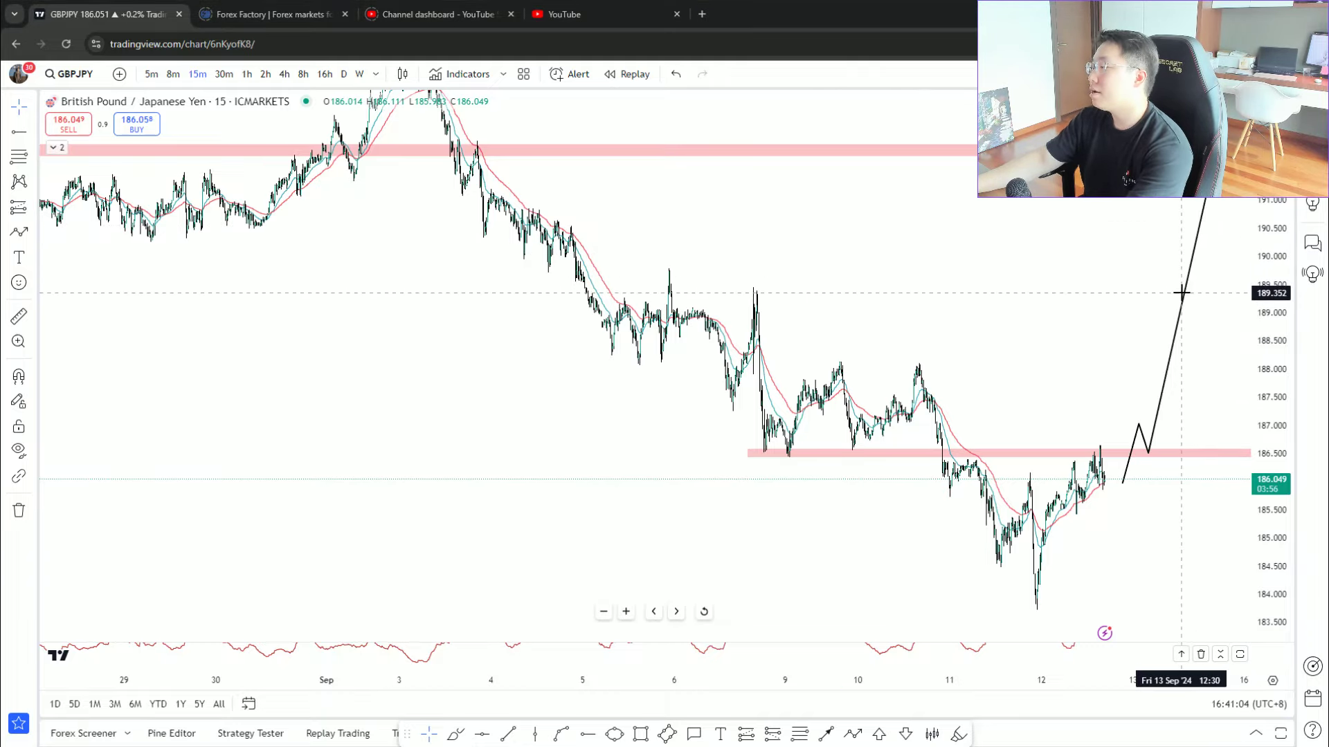
- Switch to the 5-minute timeframe and examine how recent price behaves around the 186.5 zone
click(151, 75)
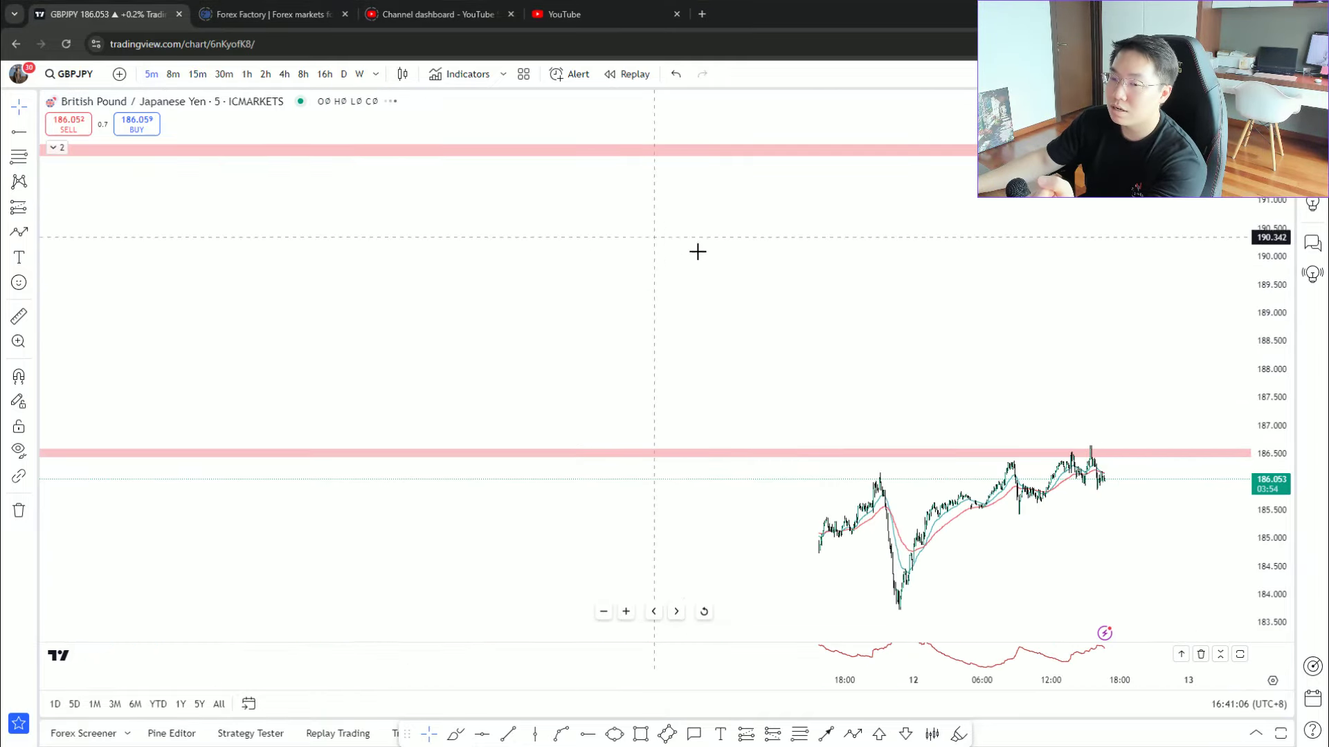
scroll(864, 346, up, 5)
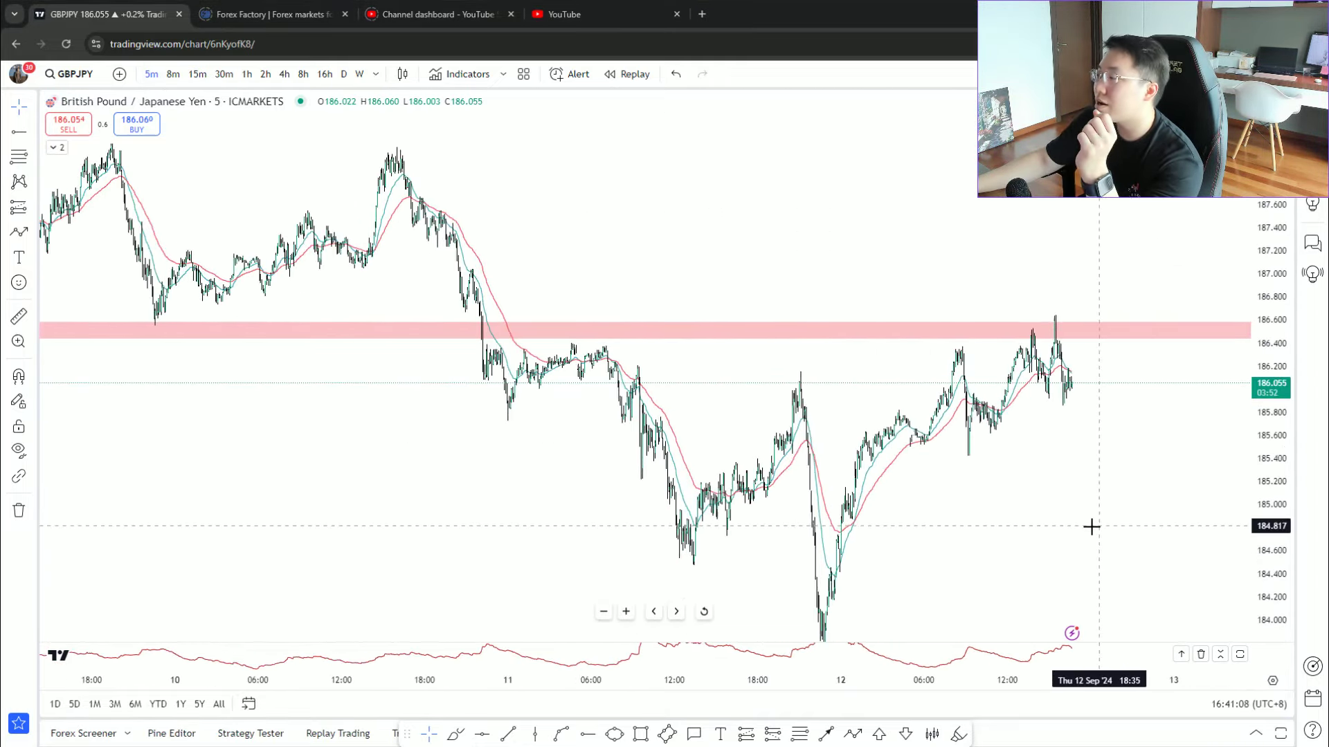
drag(1004, 566, 1113, 483)
scroll(1112, 483, down, 1)
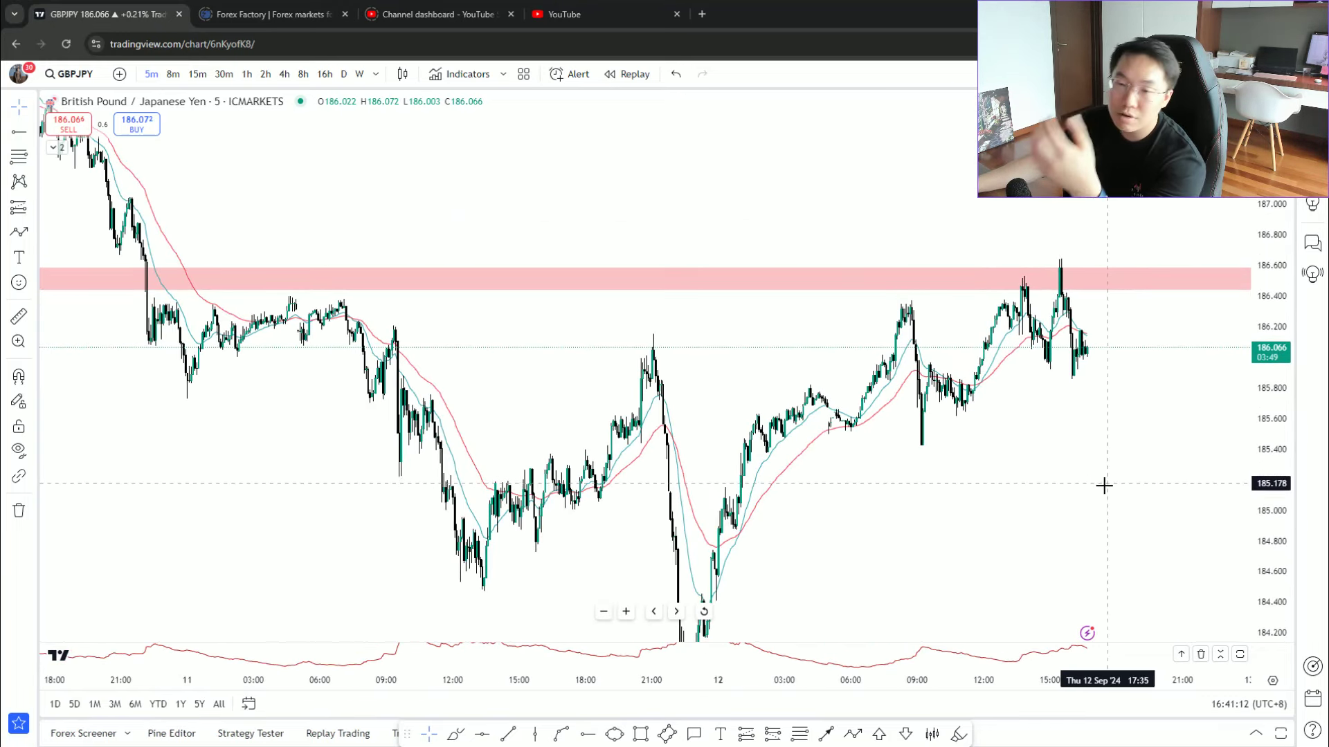